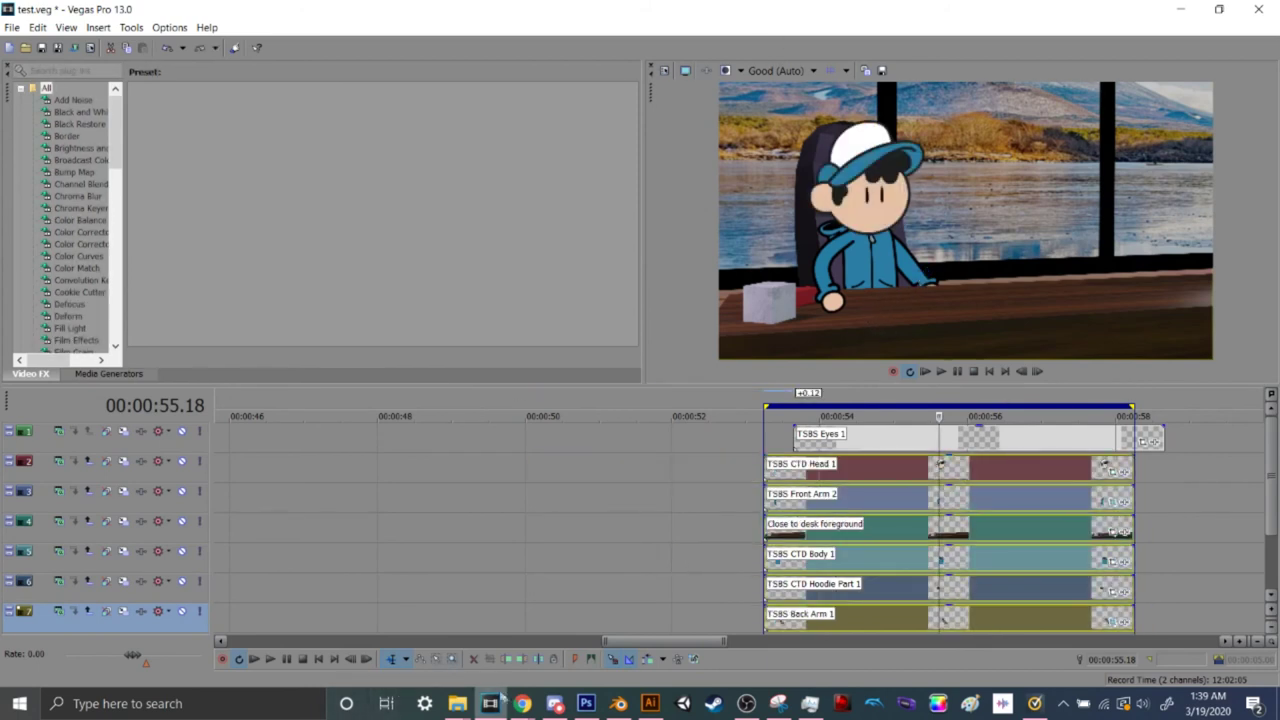
Switch to the YouTube video page in Chrome and reapply the like on the video
mouse_move(522, 703)
click(612, 625)
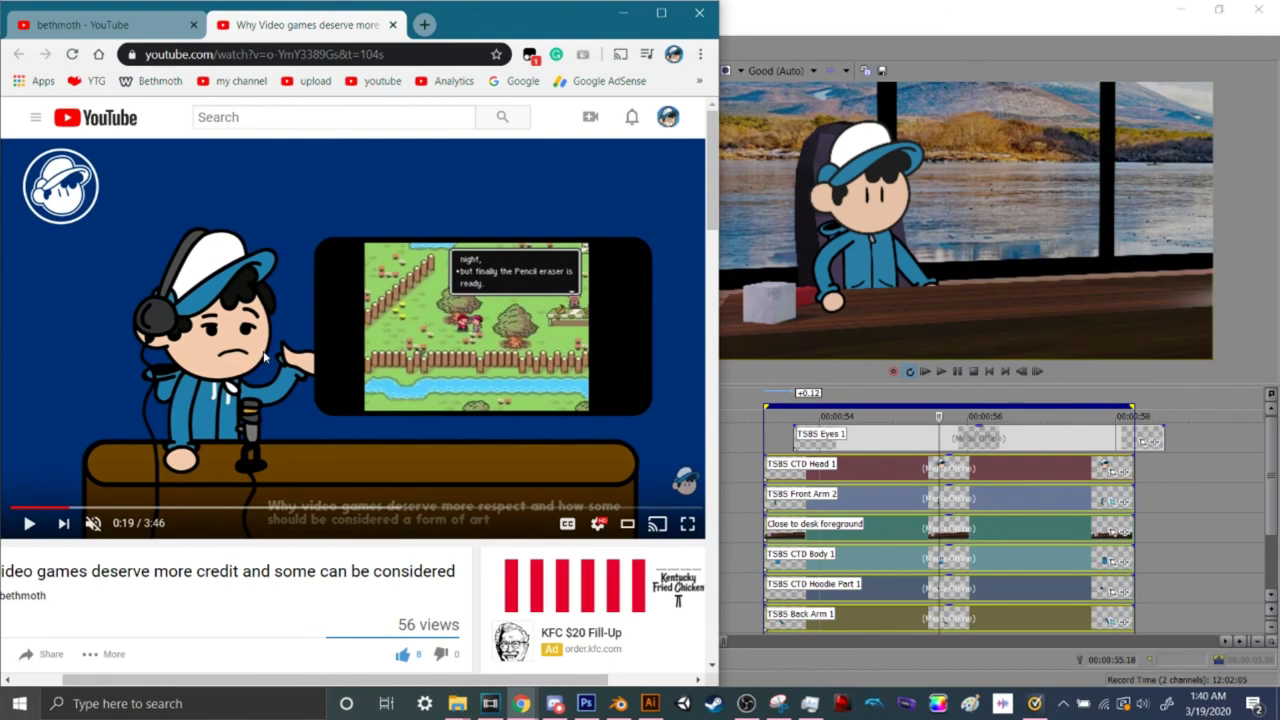
click(404, 657)
click(399, 658)
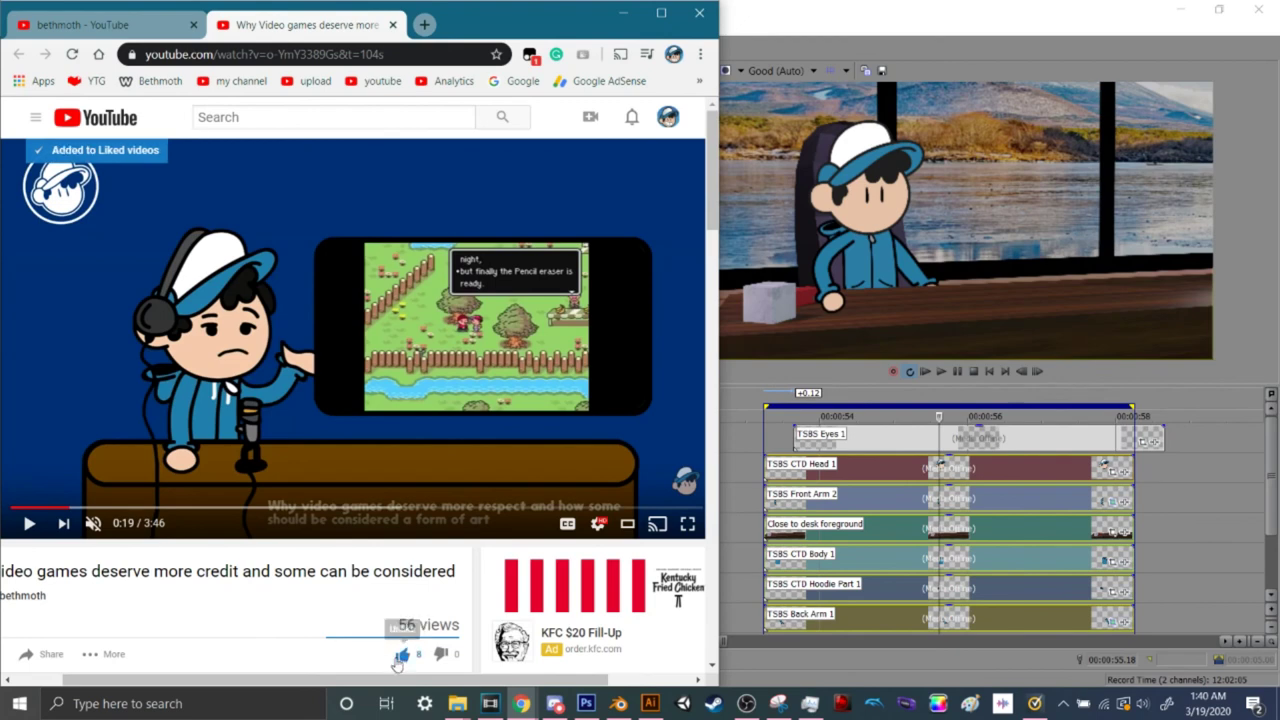
Look through the video's comments, then examine the character animation at 2:09, 1:56, 2:05 and 1:04
scroll(380, 650, left, 1)
scroll(365, 623, down, 10)
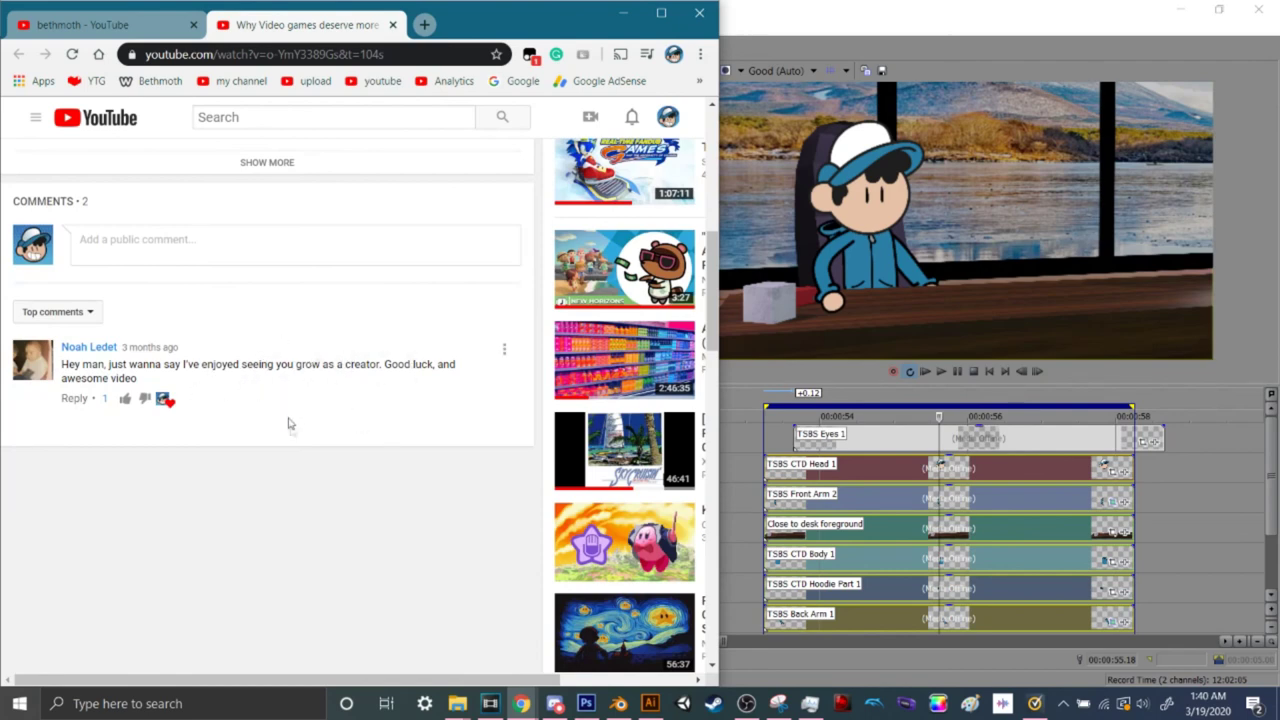
scroll(277, 410, up, 6)
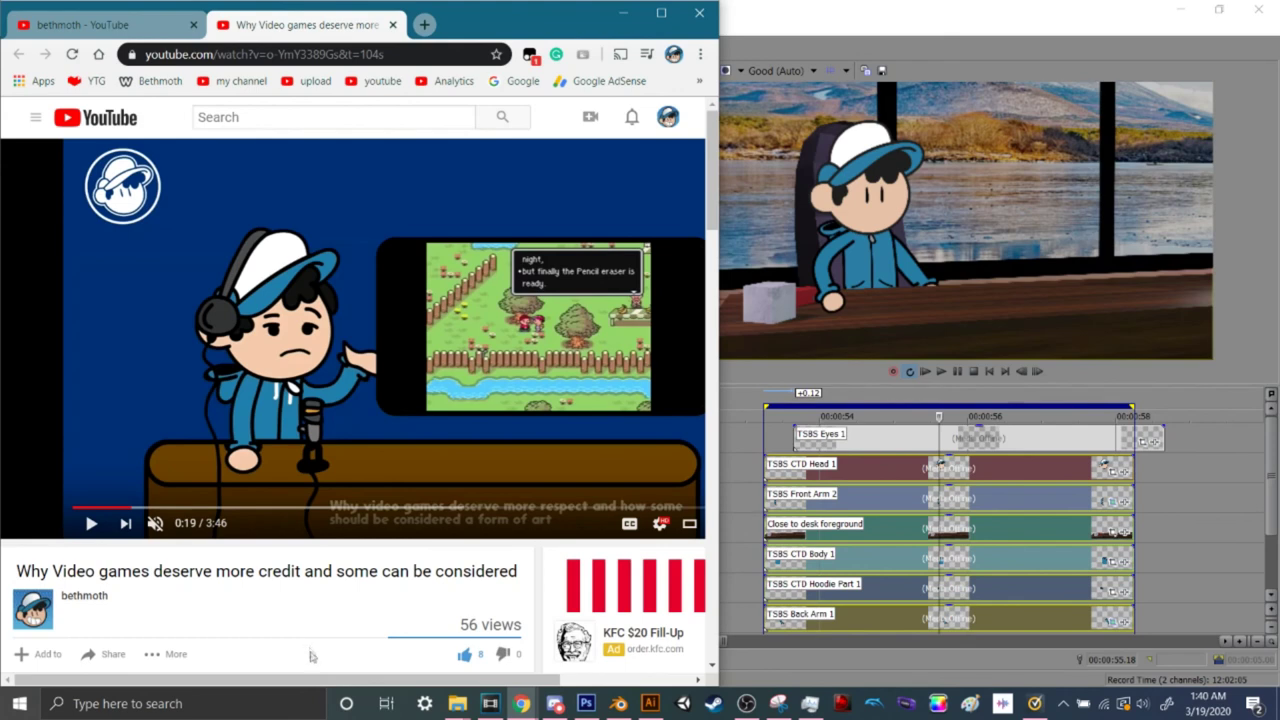
mouse_move(331, 683)
mouse_down()
mouse_move(355, 683)
mouse_move(329, 683)
mouse_up()
click(466, 510)
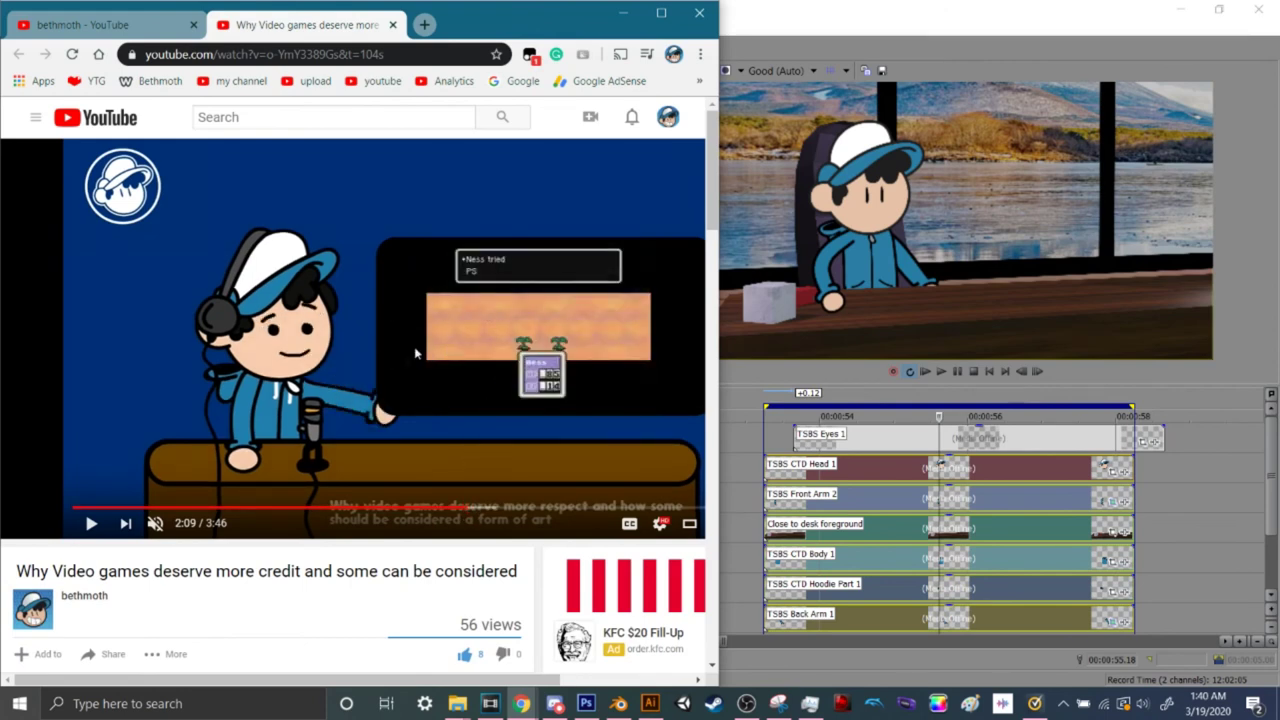
click(431, 511)
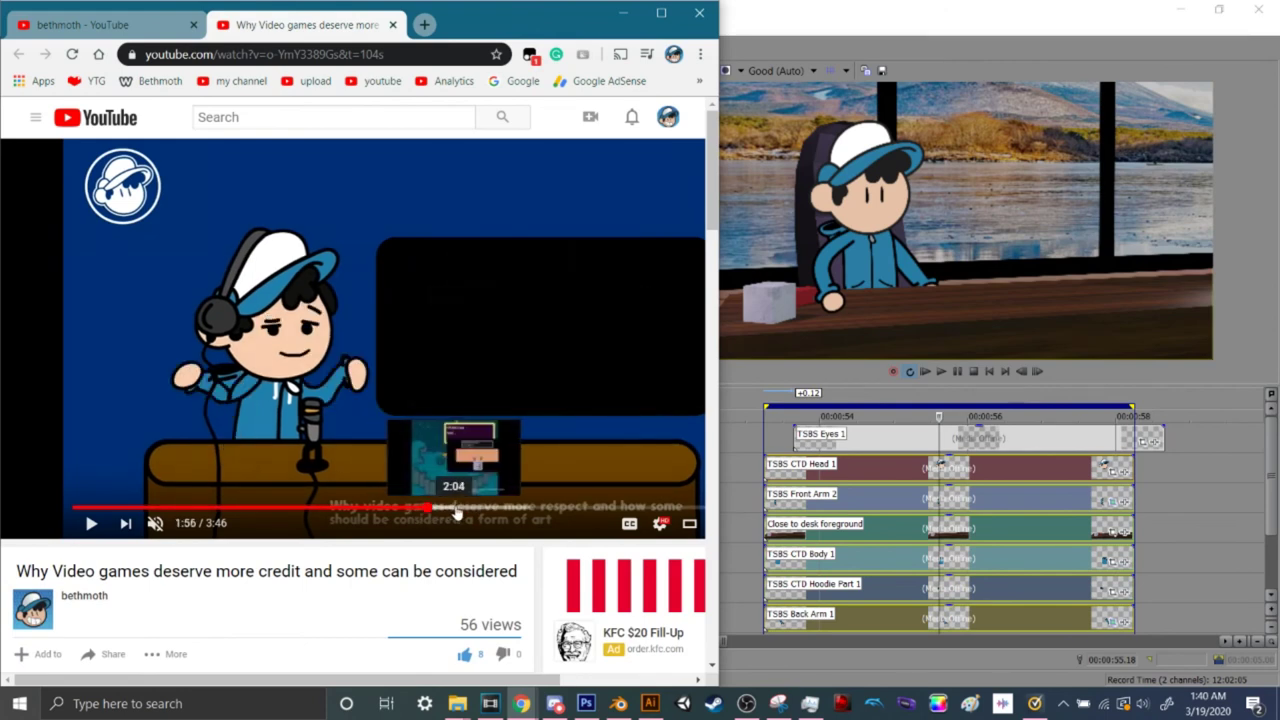
click(455, 511)
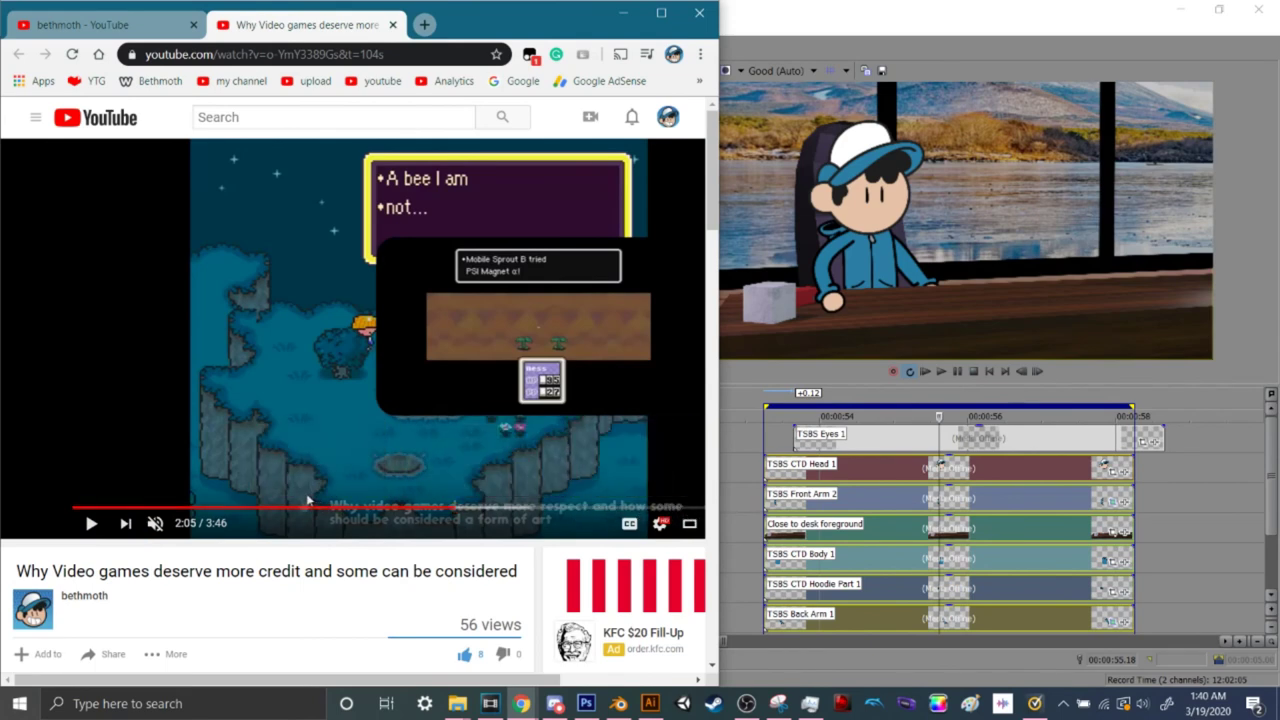
click(270, 510)
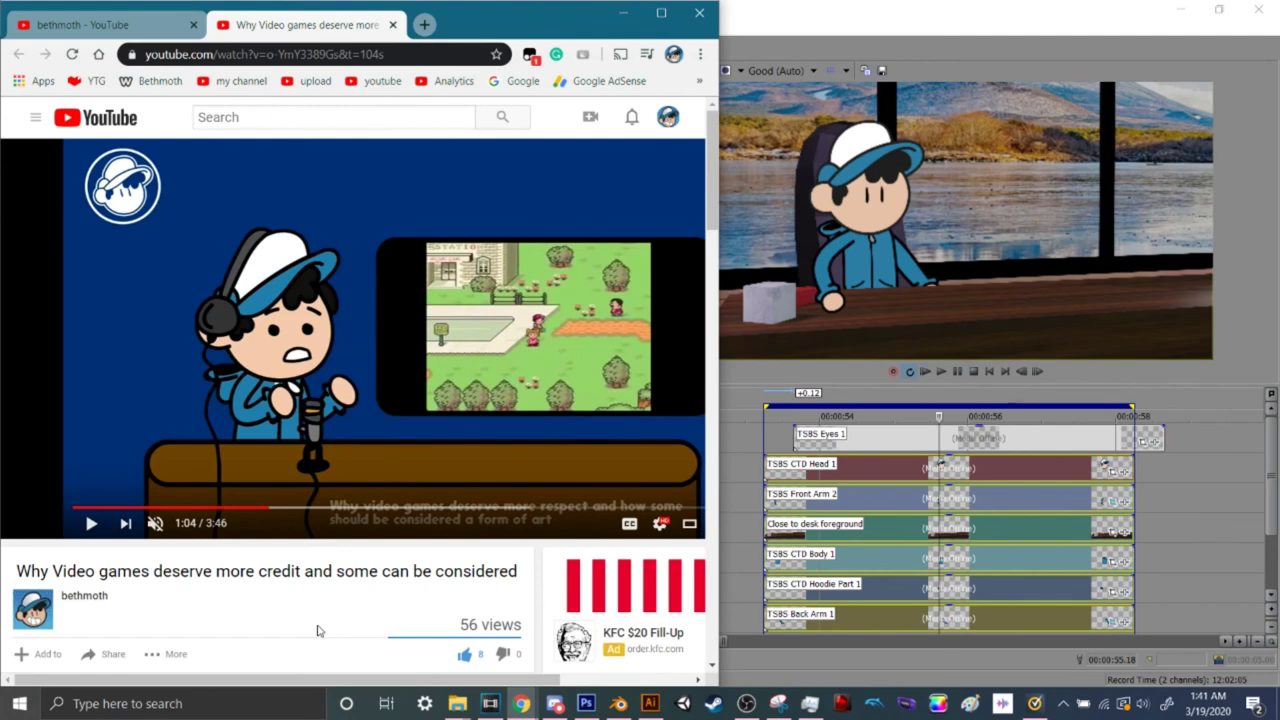
Switch to Vegas Pro, move the TSBS Eyes 1 event 12 frames earlier to align with the events below, and place the cursor at 00:00:55.12
click(850, 443)
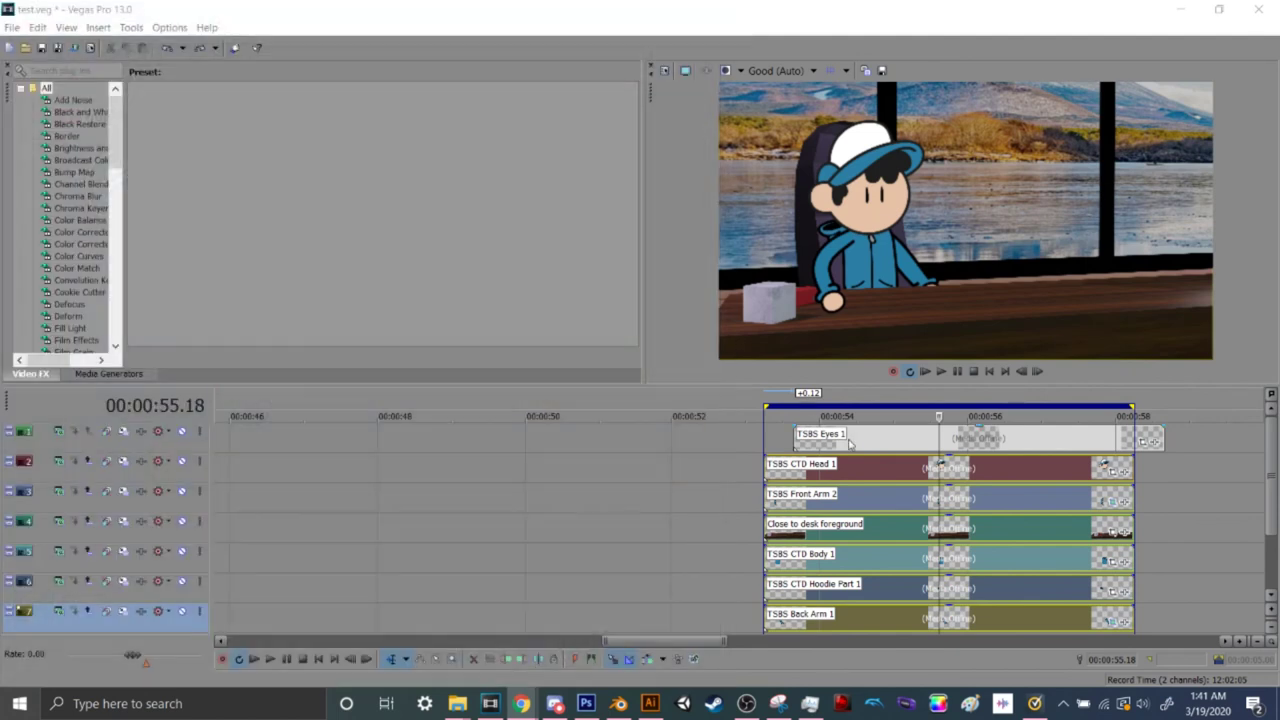
click(826, 438)
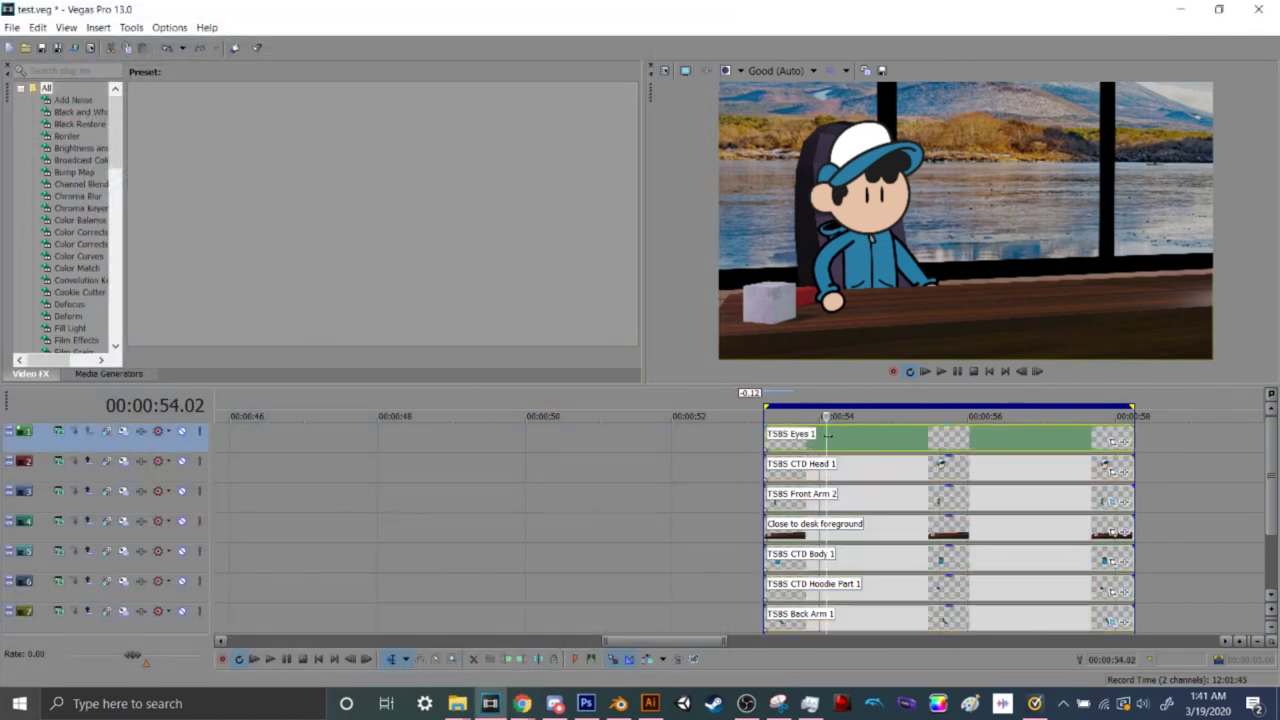
click(976, 448)
click(925, 453)
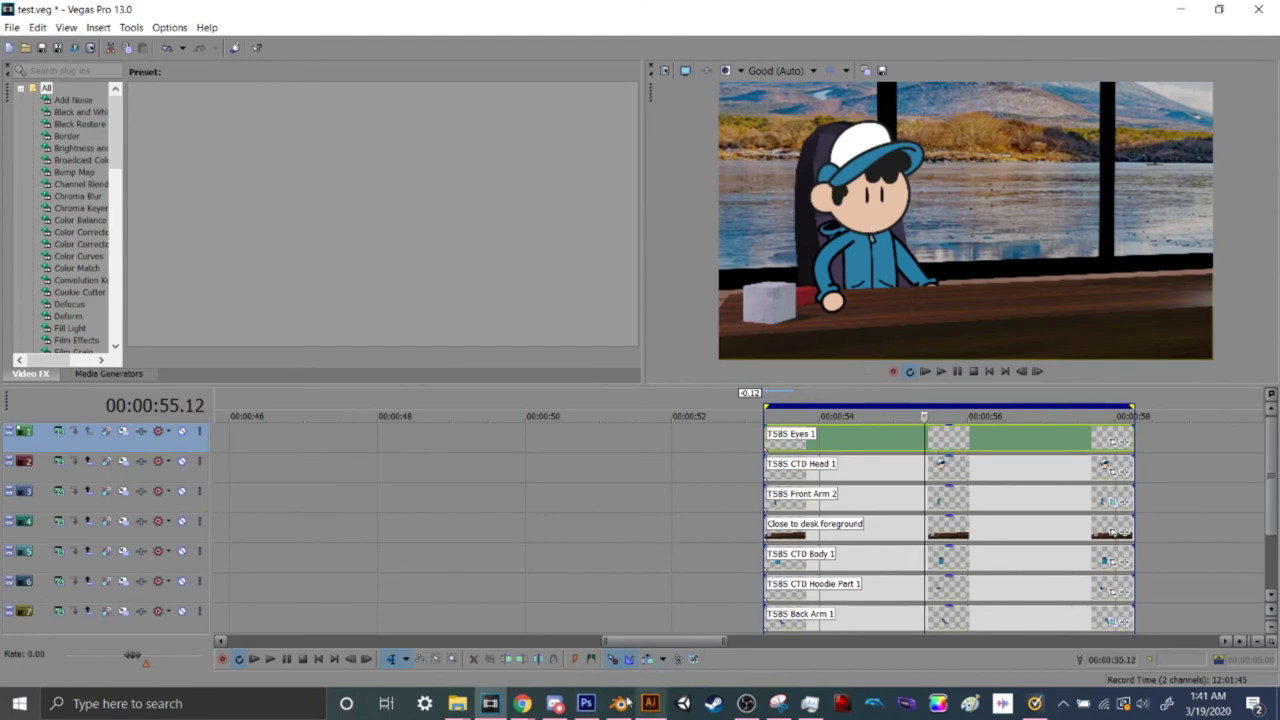
Switch to Blender and examine the studio set's desk, chair, computer and window wall from several angles
click(619, 703)
mouse_move(340, 332)
middle_down()
mouse_move(511, 306)
mouse_move(23, 323)
mouse_move(420, 345)
mouse_move(343, 320)
middle_up()
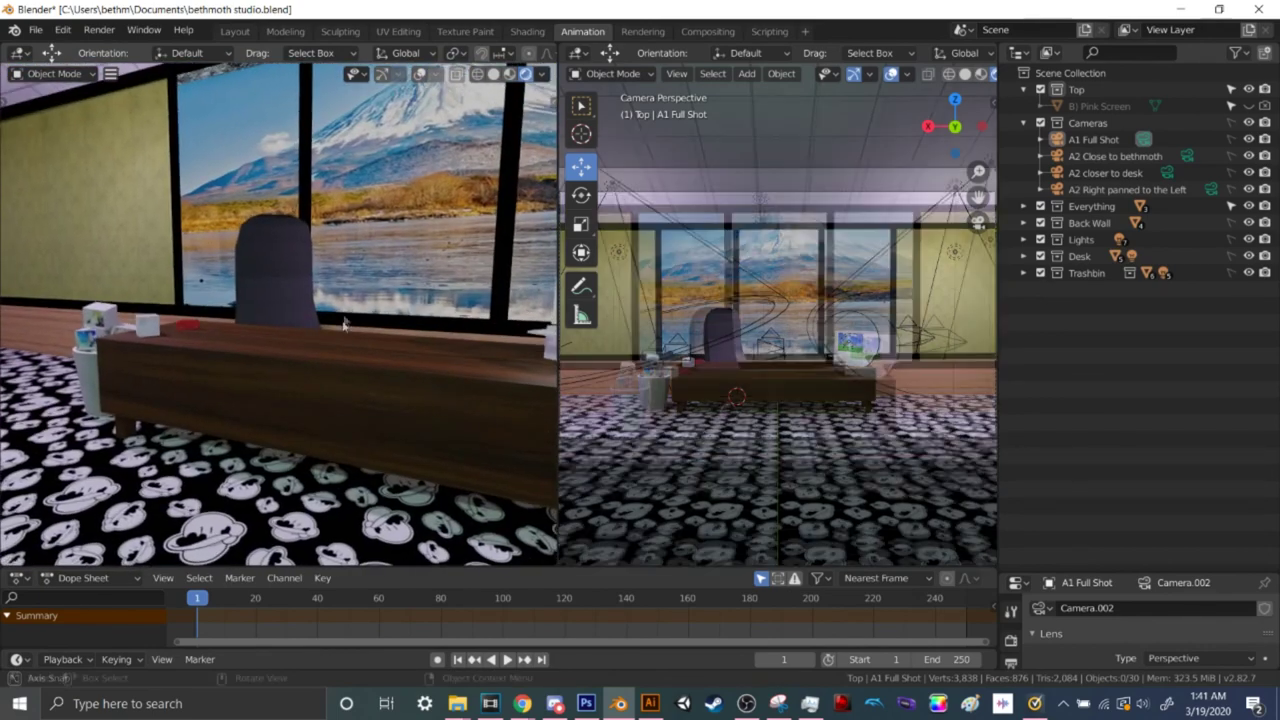
key(XF86MonBrightnessDown)
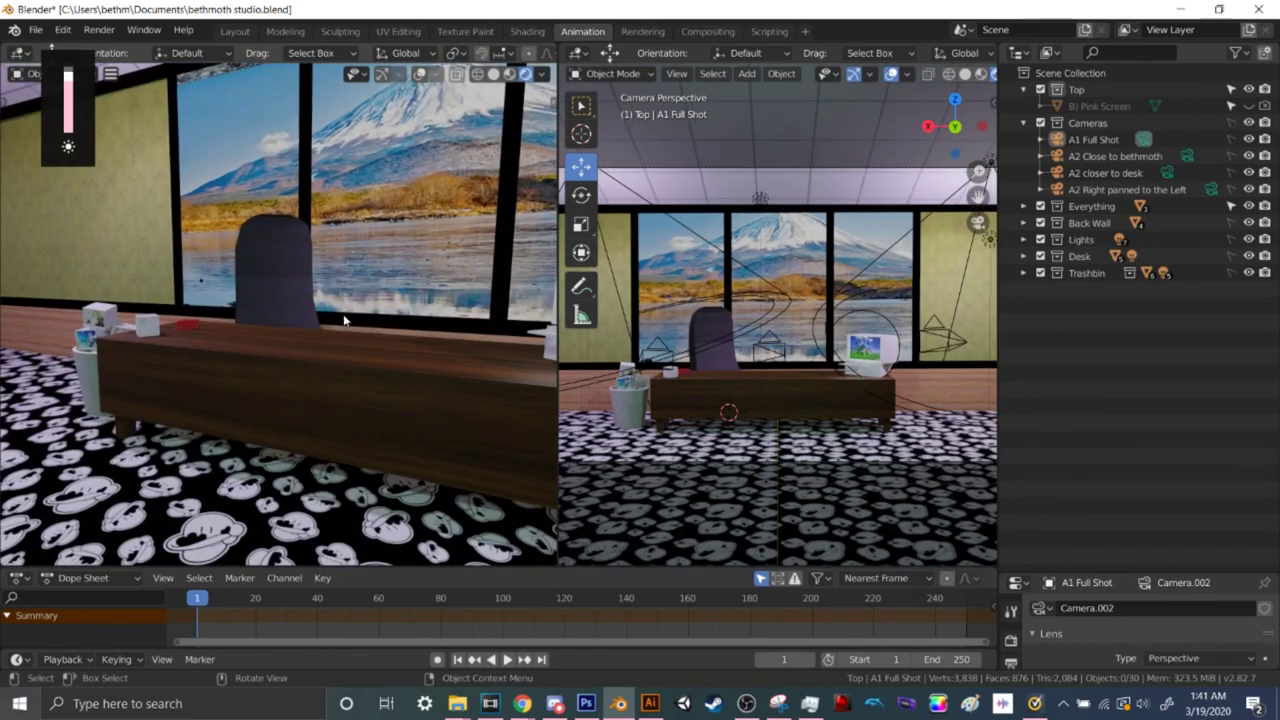
middle_drag(352, 403, 374, 223)
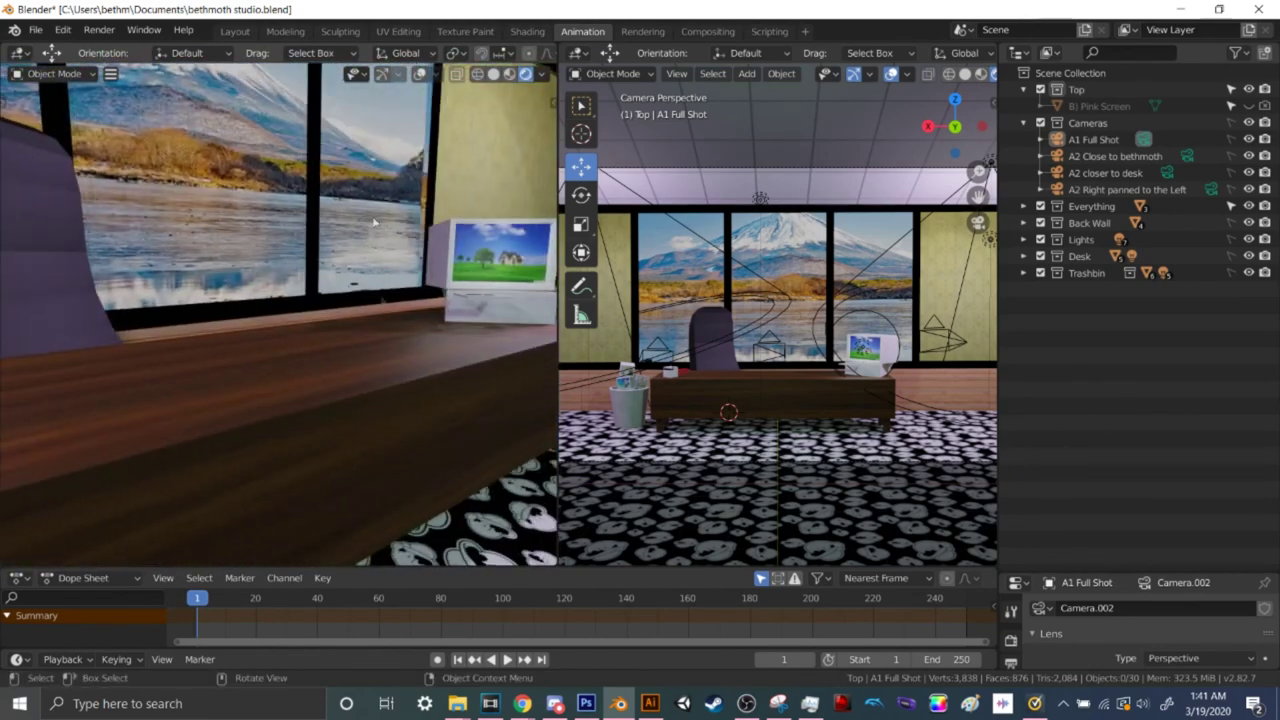
middle_drag(243, 457, 5, 331)
middle_drag(190, 400, 287, 338)
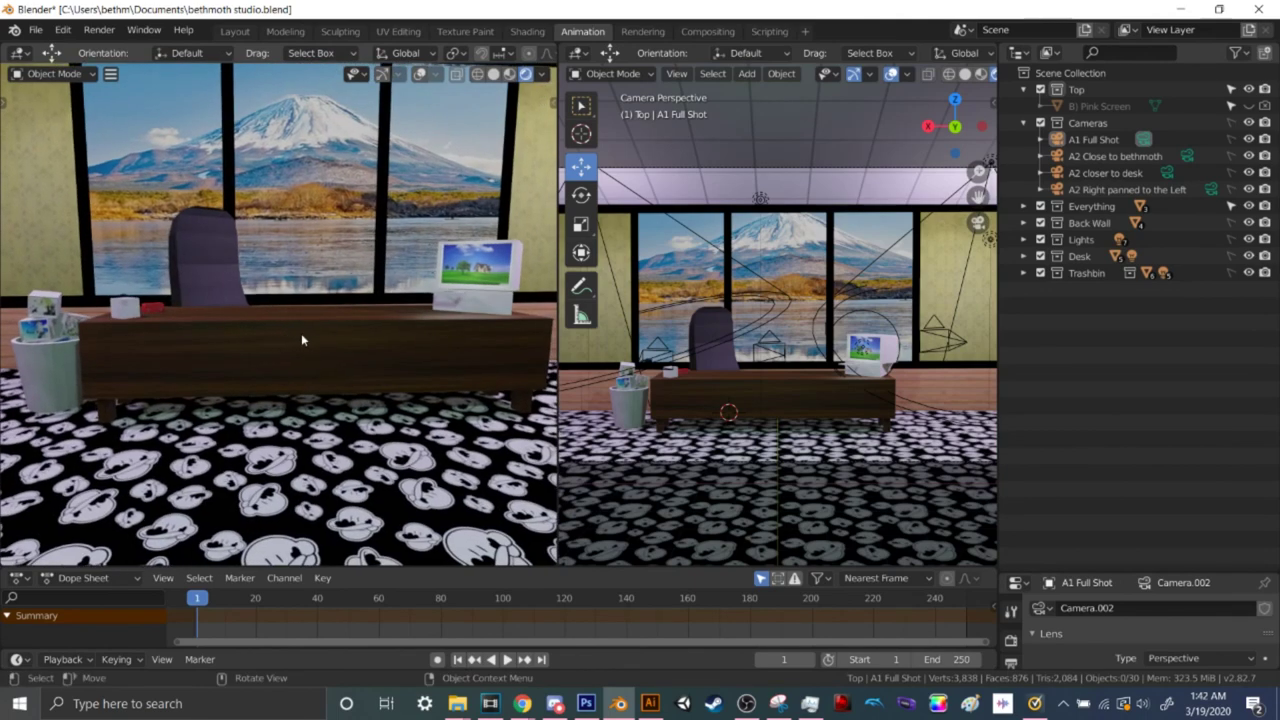
mouse_move(309, 355)
middle_down()
mouse_move(366, 348)
mouse_move(385, 369)
mouse_move(303, 371)
middle_up()
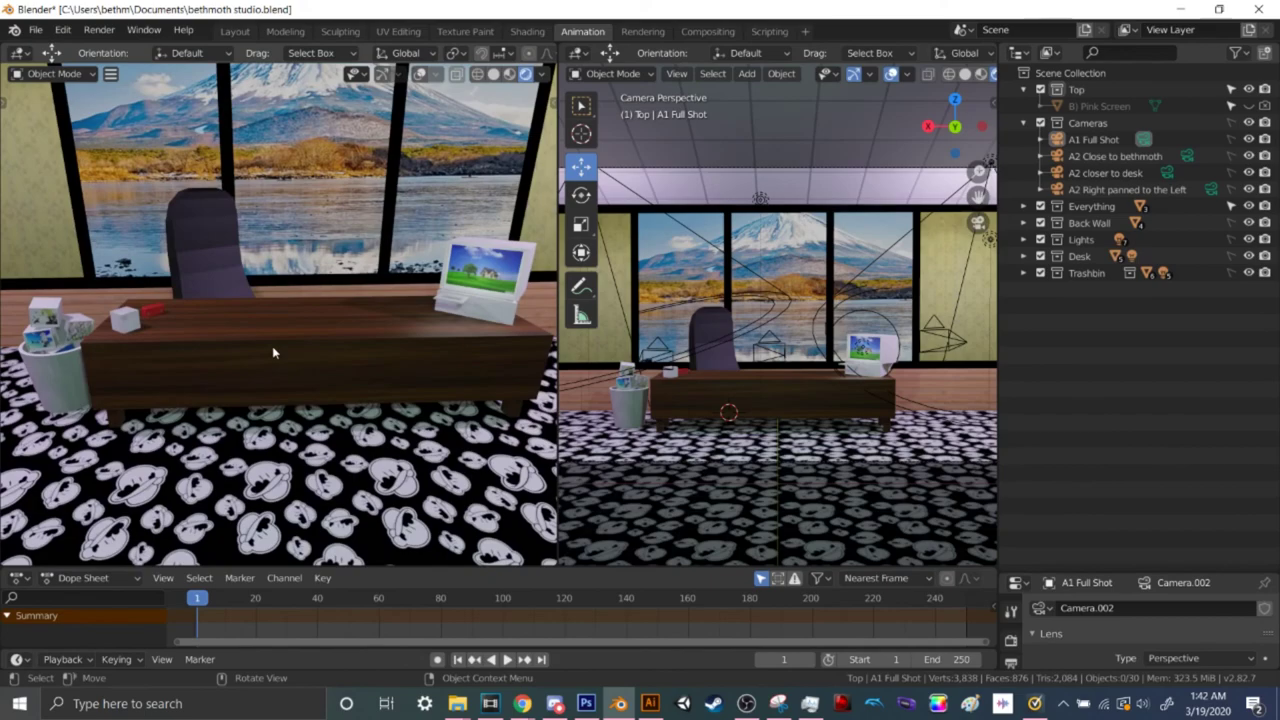
scroll(247, 340, up, 3)
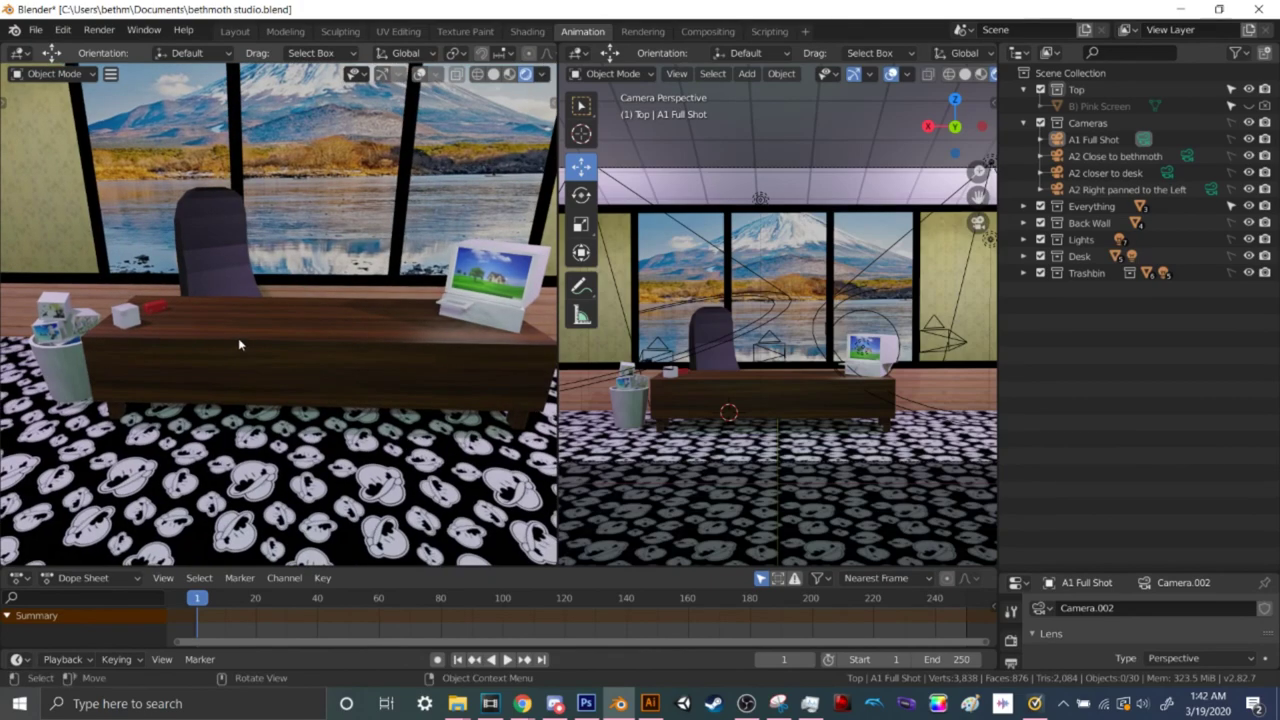
middle_drag(173, 336, 316, 350)
scroll(316, 350, up, 2)
middle_drag(469, 298, 305, 327)
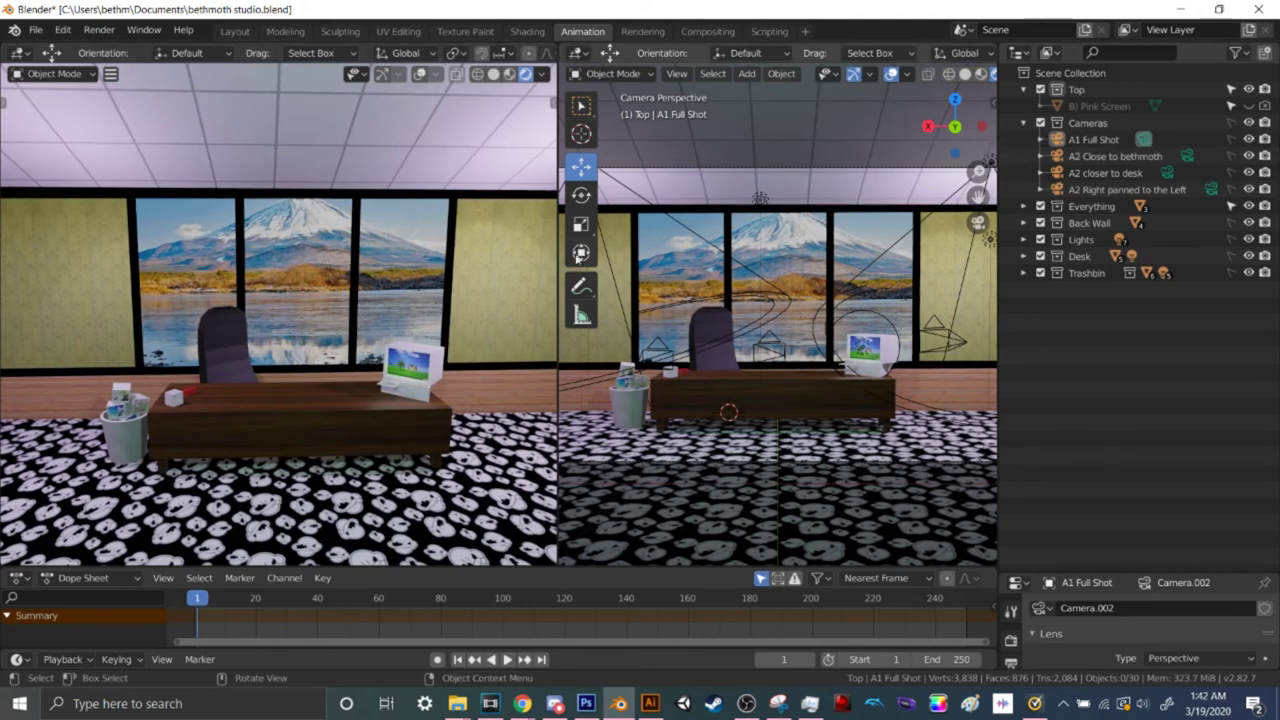
Look through the scene cameras in turn, from A1 Full Shot and A2 Close to bethmoth to A2 closer to desk and A2 Right panned to the Left
click(514, 326)
key(KP_0)
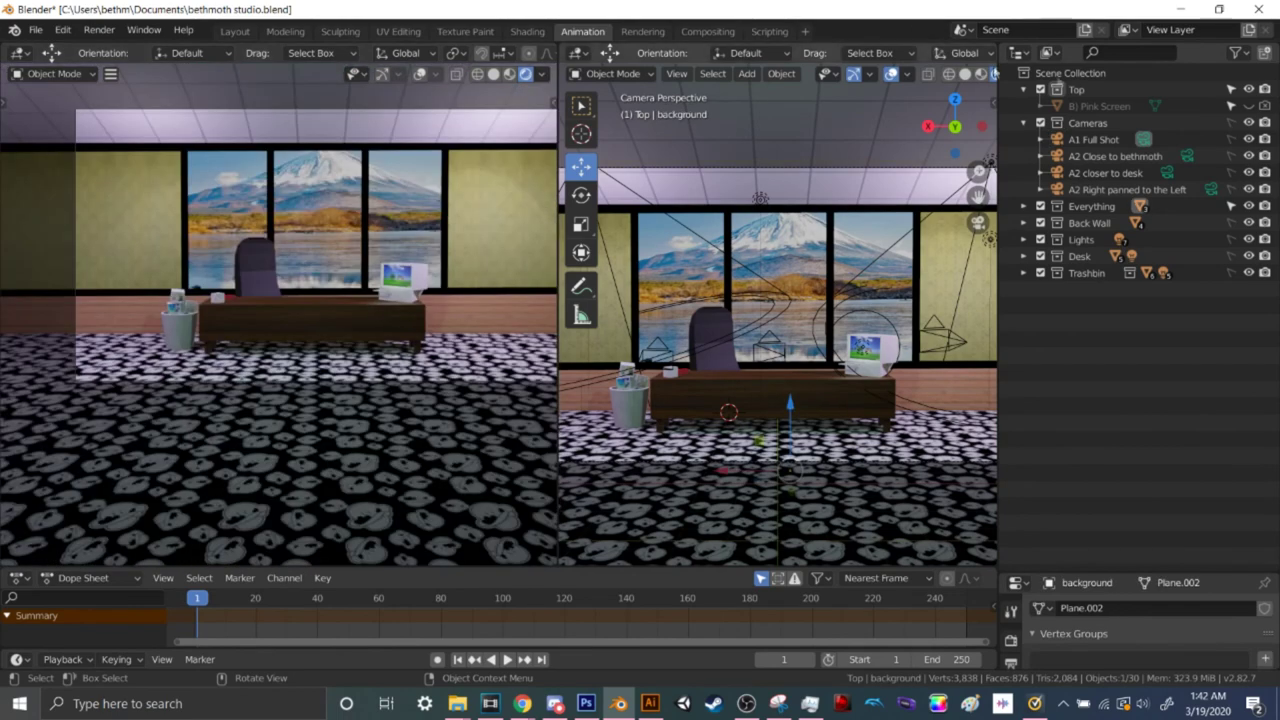
click(1188, 158)
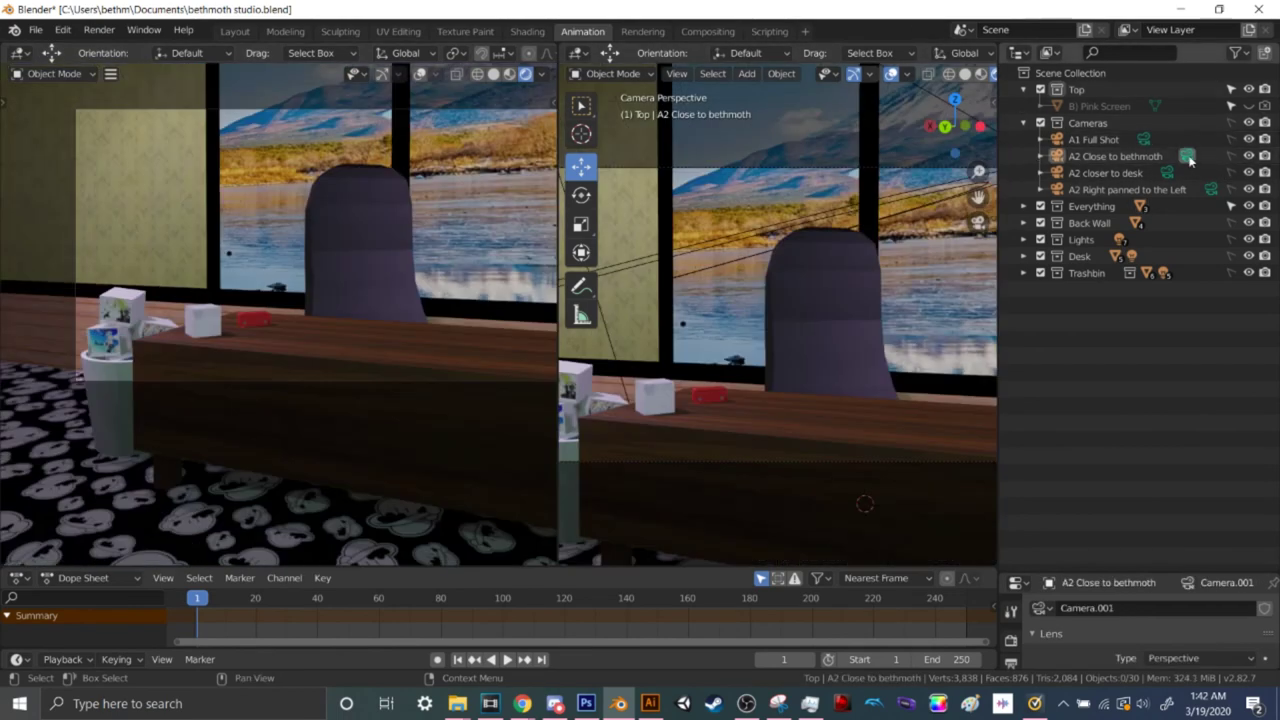
mouse_move(337, 302)
shift+middle_down()
mouse_move(320, 283)
mouse_move(324, 322)
shift+middle_up()
click(1143, 139)
click(1188, 157)
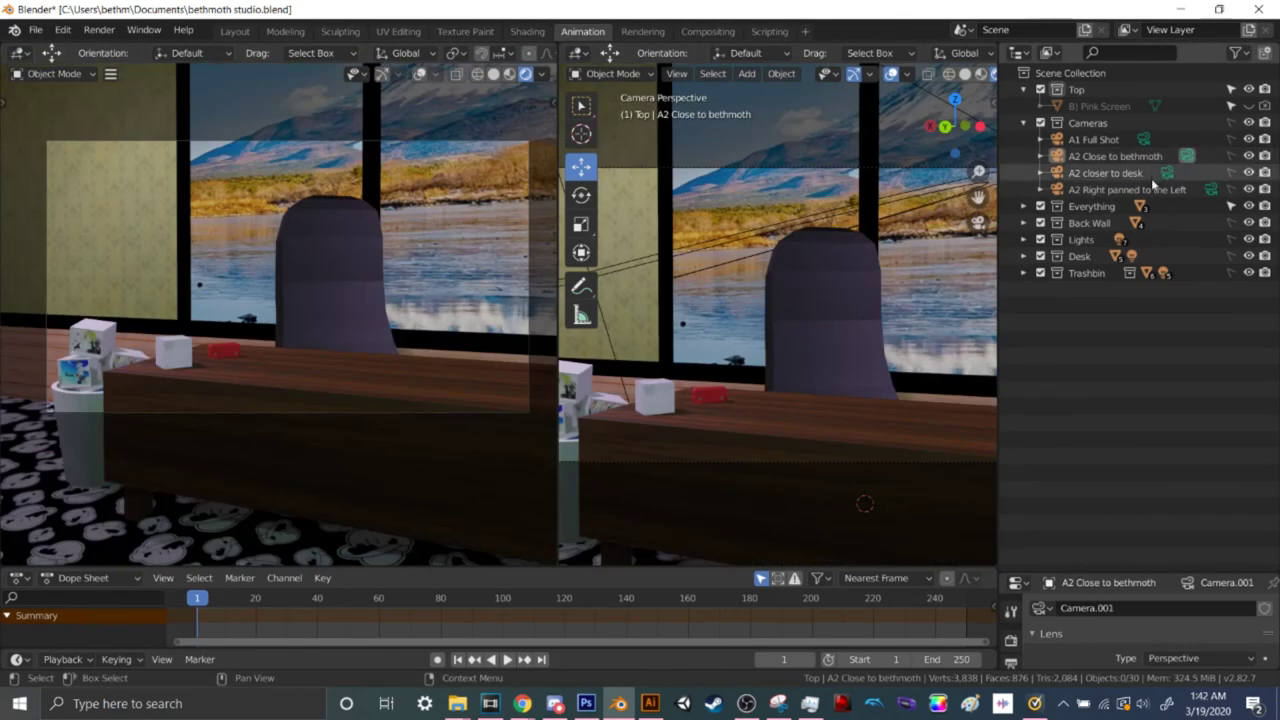
click(1166, 172)
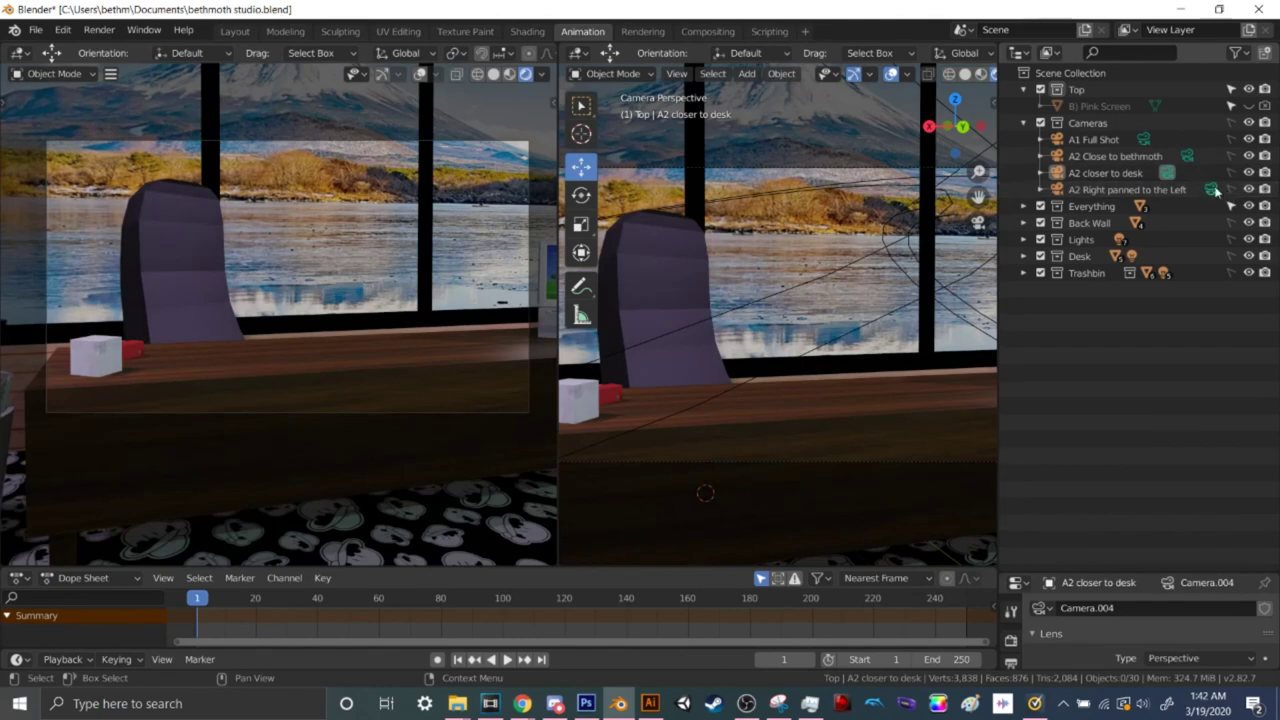
click(1212, 189)
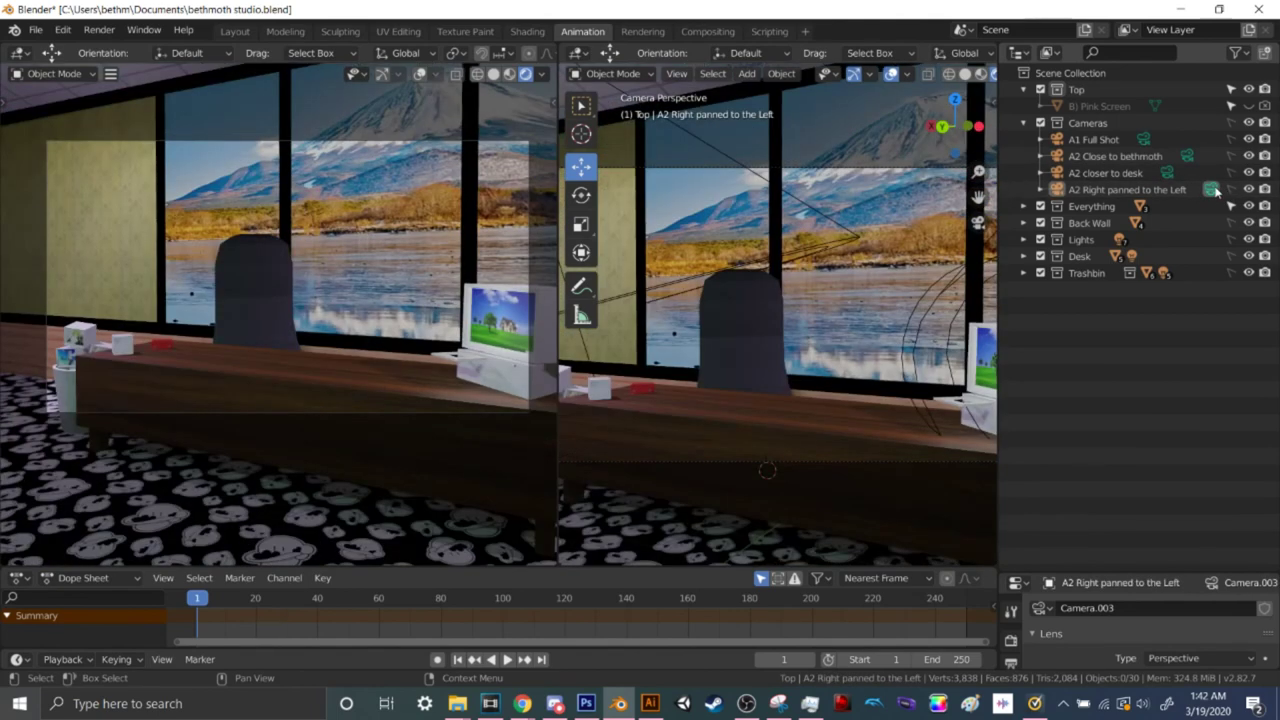
Show the Pink Screen object behind the desk and make A1 Full Shot the active camera
click(1248, 106)
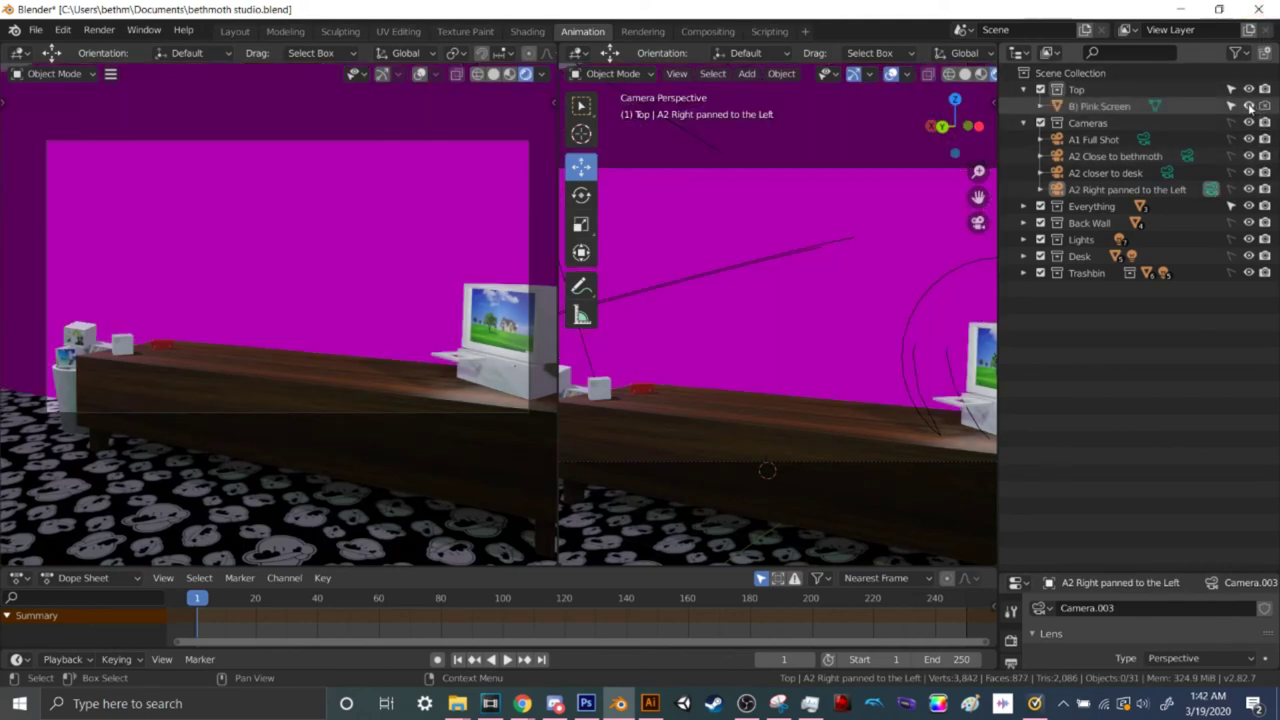
click(1143, 140)
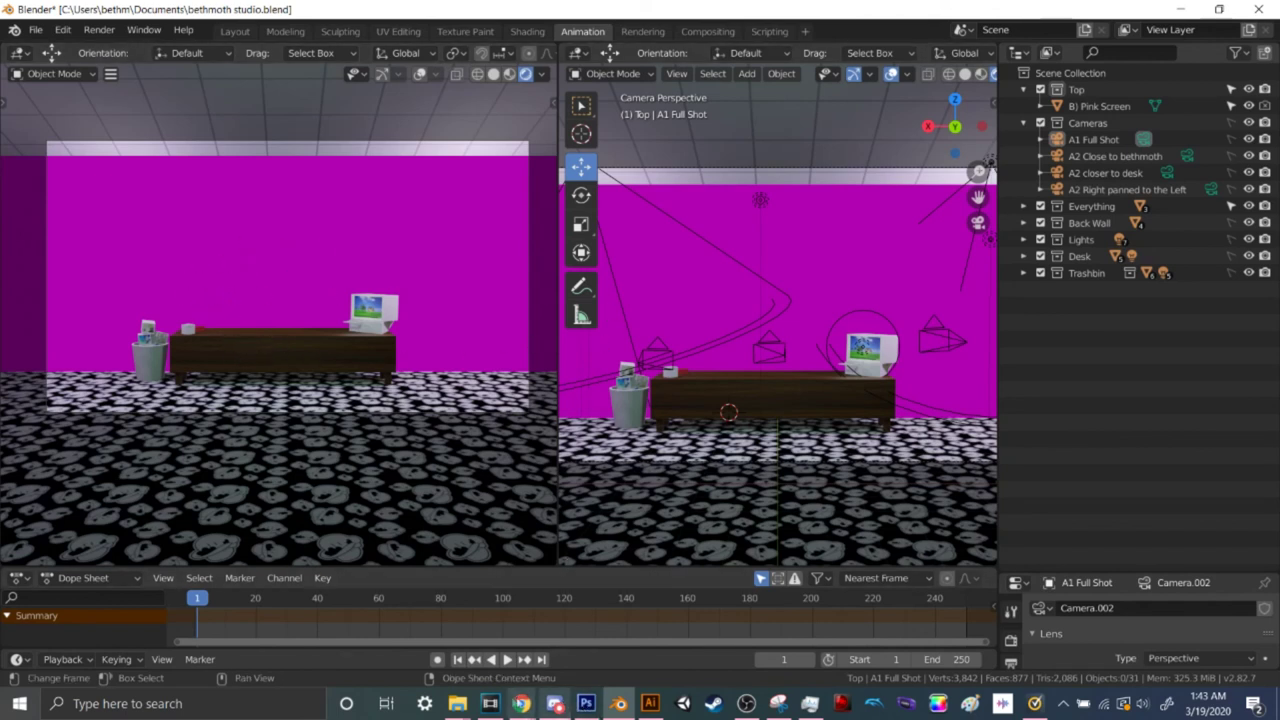
Switch to Vegas Pro and try the Close to desk foreground track above the Front Arm 2 track, undoing the reorder
mouse_move(490, 703)
click(474, 637)
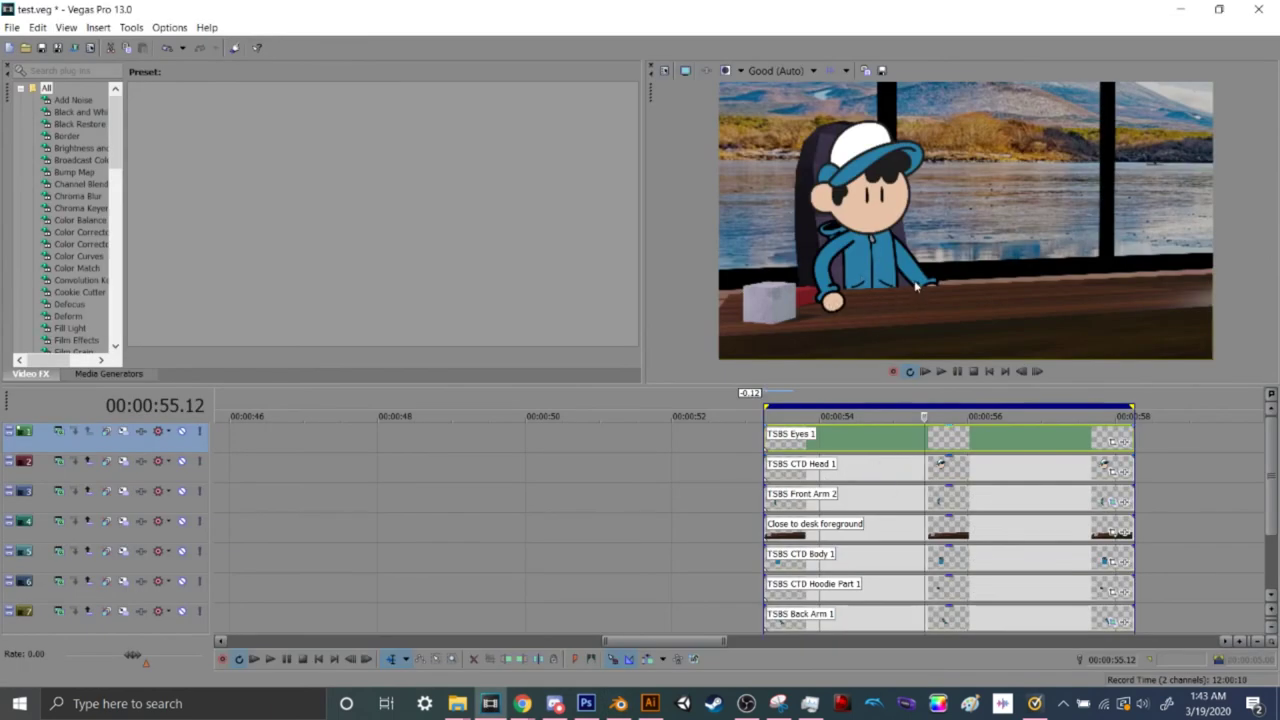
click(848, 528)
mouse_move(876, 529)
mouse_down()
mouse_move(535, 530)
mouse_move(878, 540)
mouse_up()
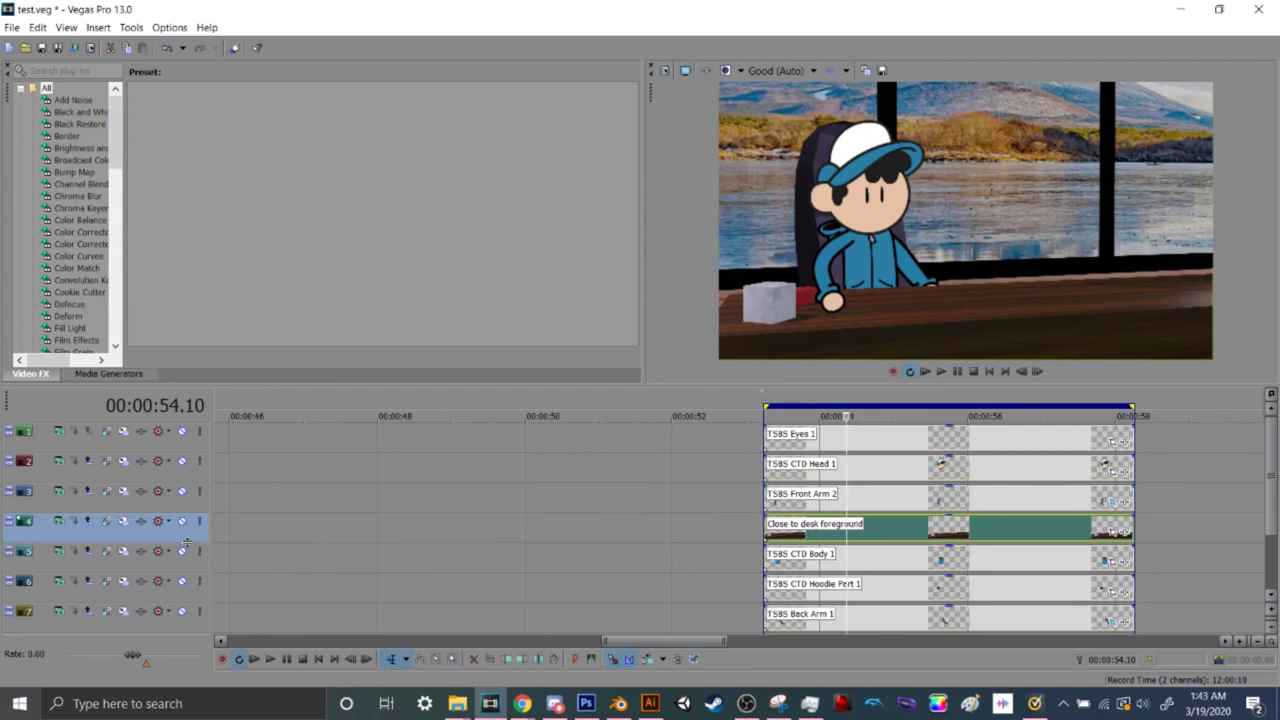
drag(185, 541, 183, 490)
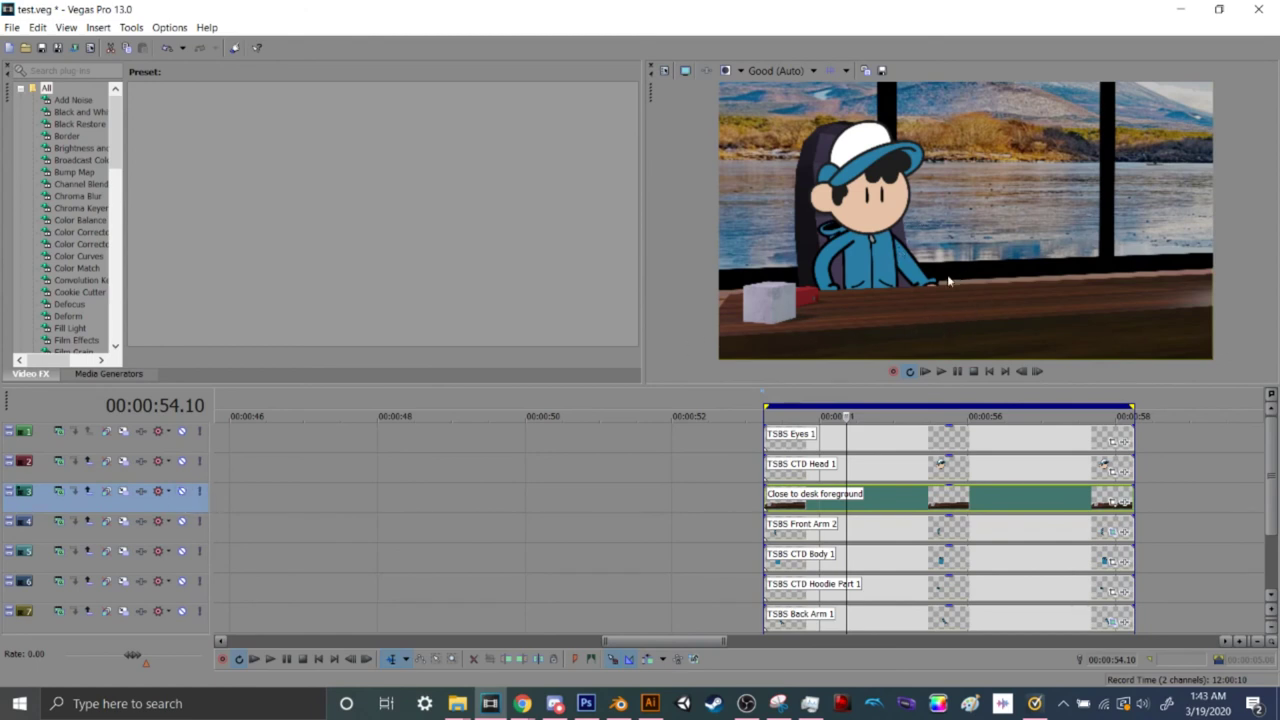
key(ctrl+z)
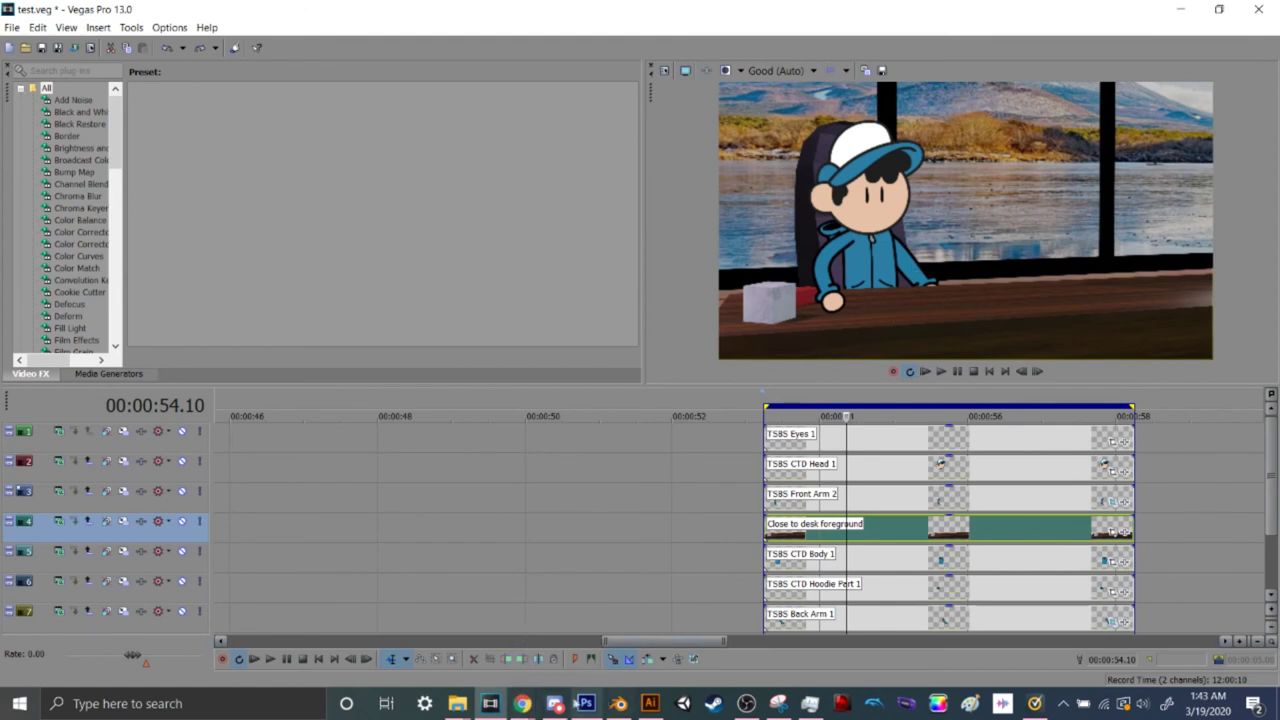
Switch to Blender, hide the Pink Screen object and inspect the room and its back wall up close
click(619, 703)
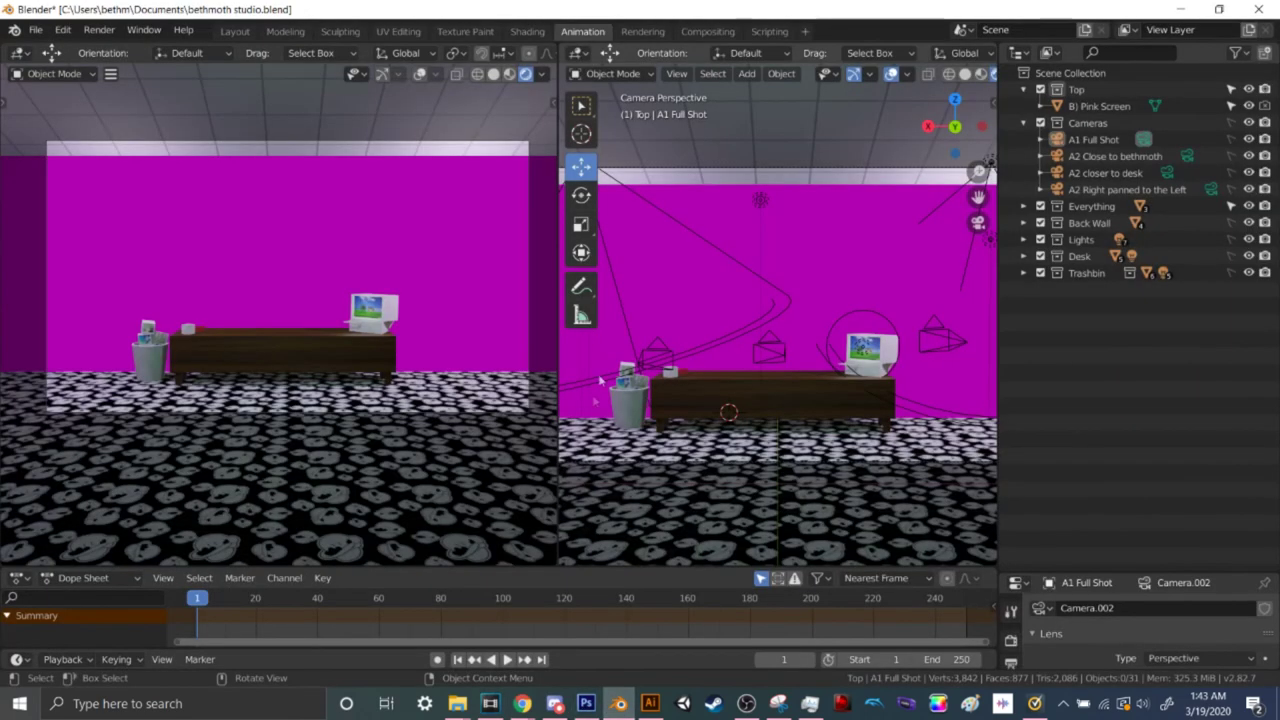
middle_drag(804, 325, 795, 360)
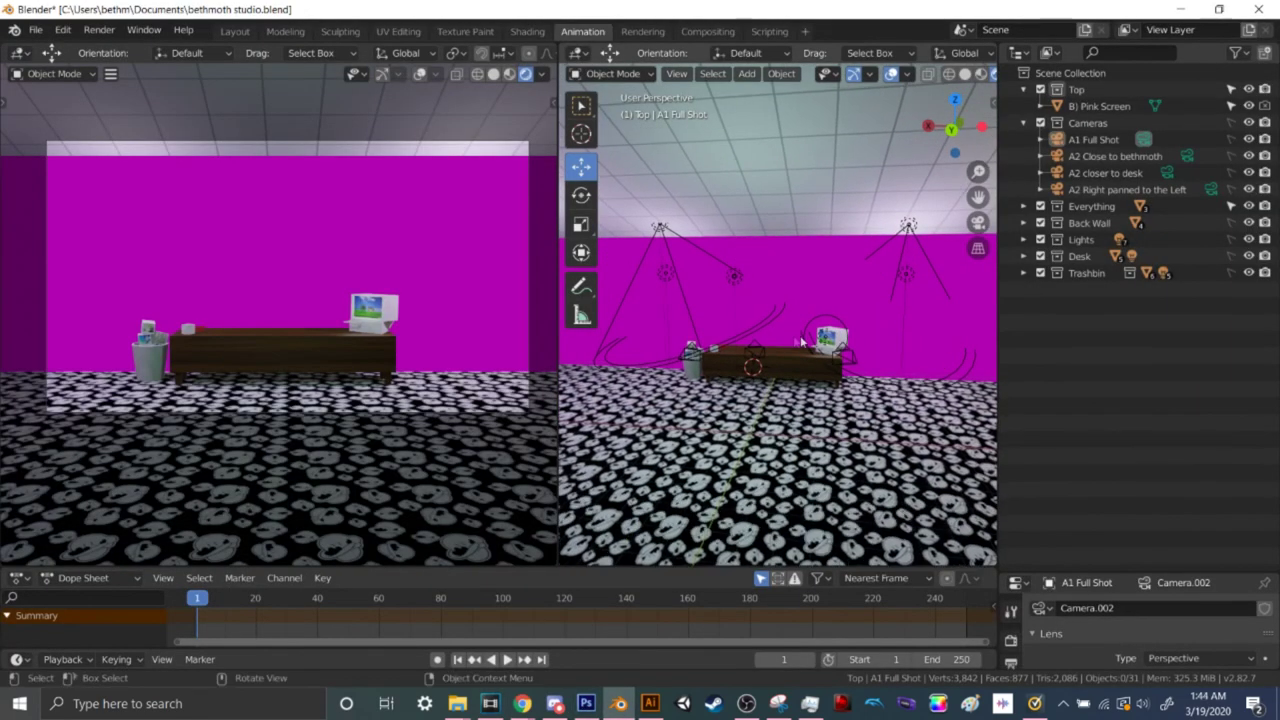
click(1248, 106)
middle_drag(798, 235, 805, 245)
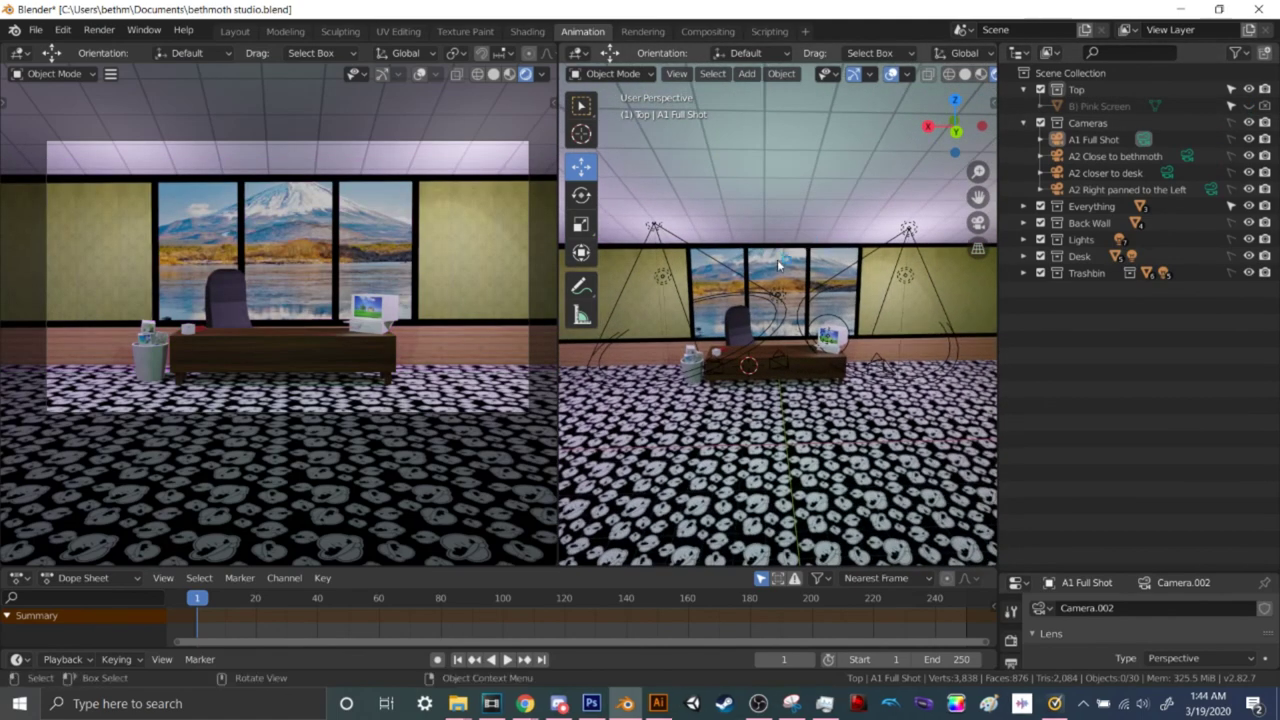
scroll(778, 265, up, 5)
middle_drag(778, 279, 713, 385)
scroll(782, 379, down, 4)
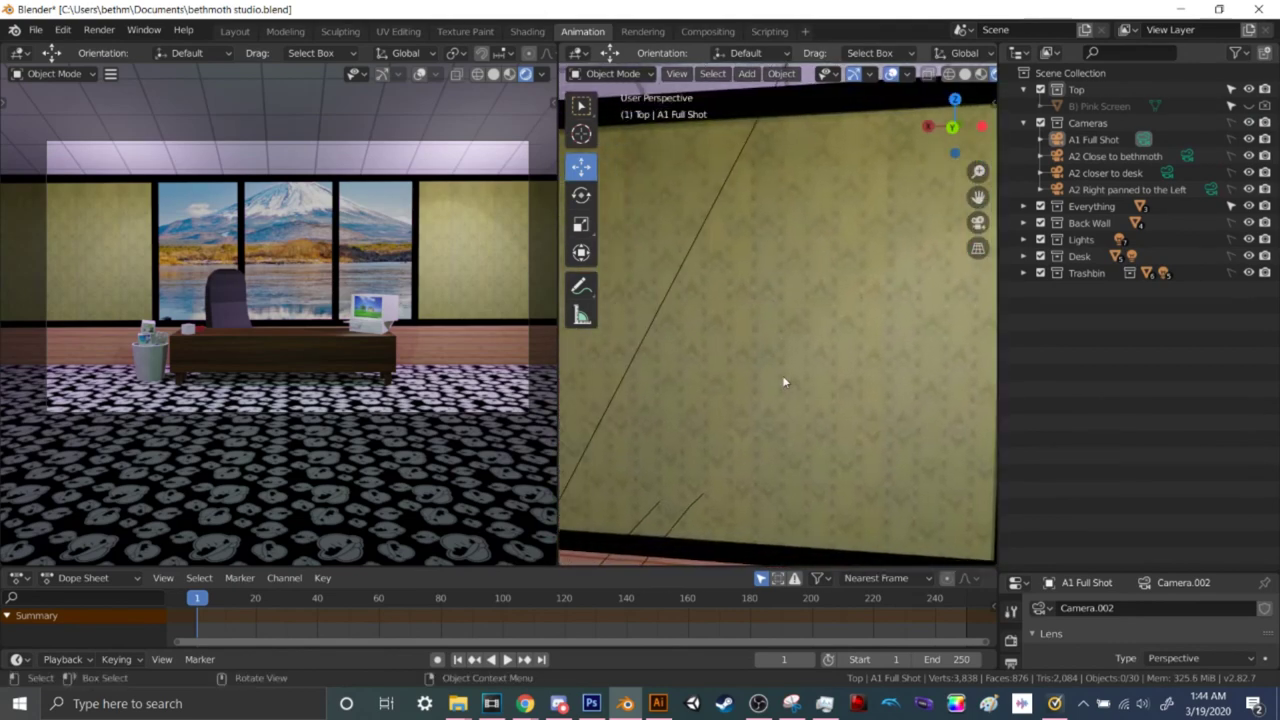
scroll(799, 377, down, 8)
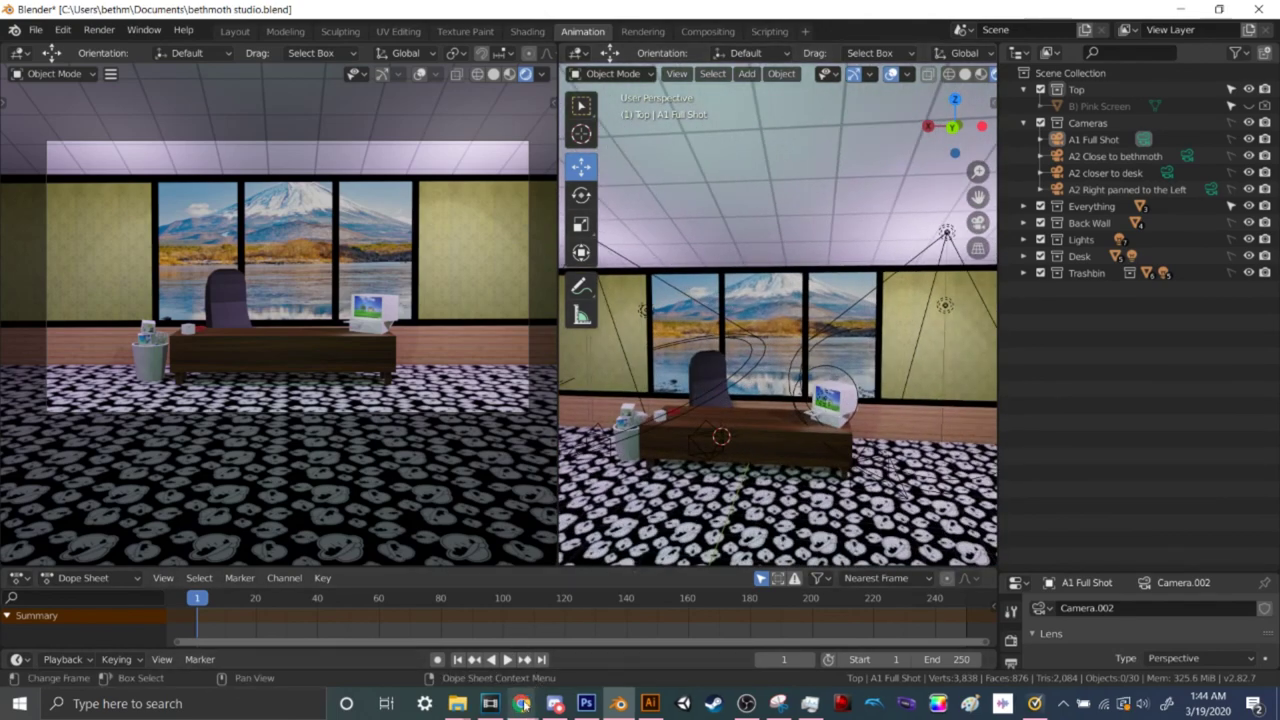
Switch to Chrome and search Google Images for "backrooms" in a new tab
mouse_move(521, 703)
click(645, 648)
click(421, 26)
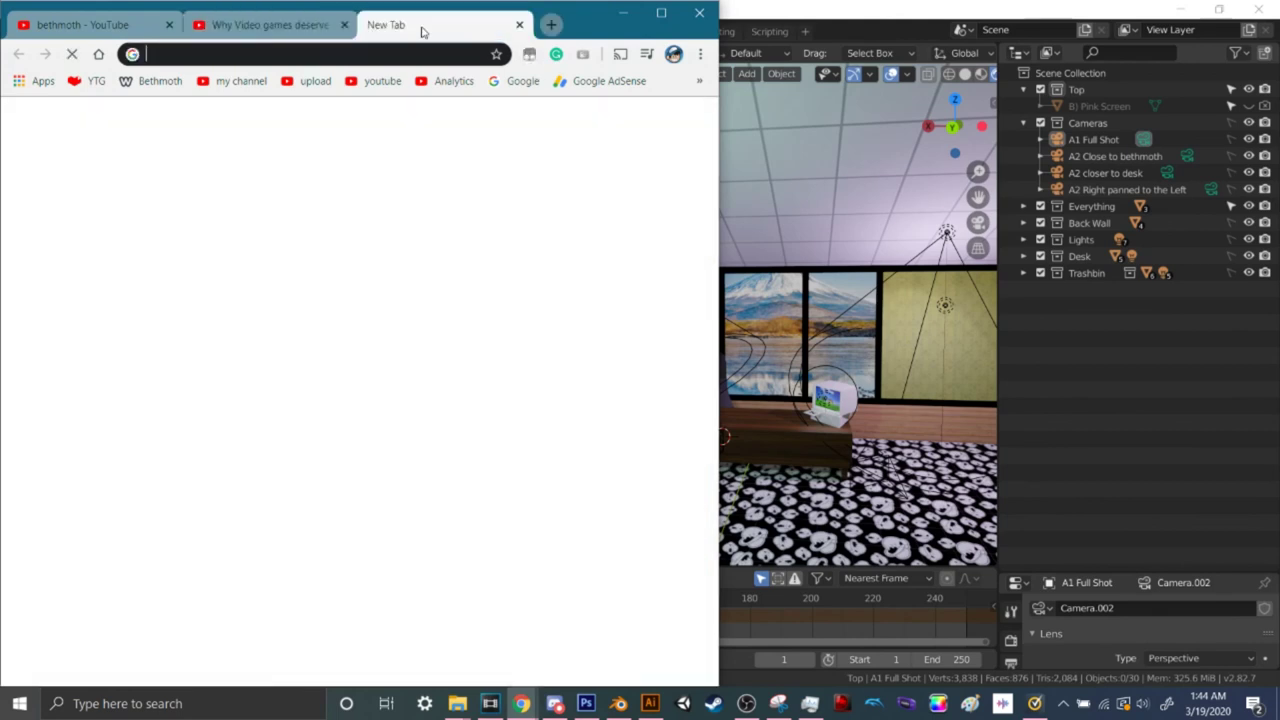
text(backrooms)
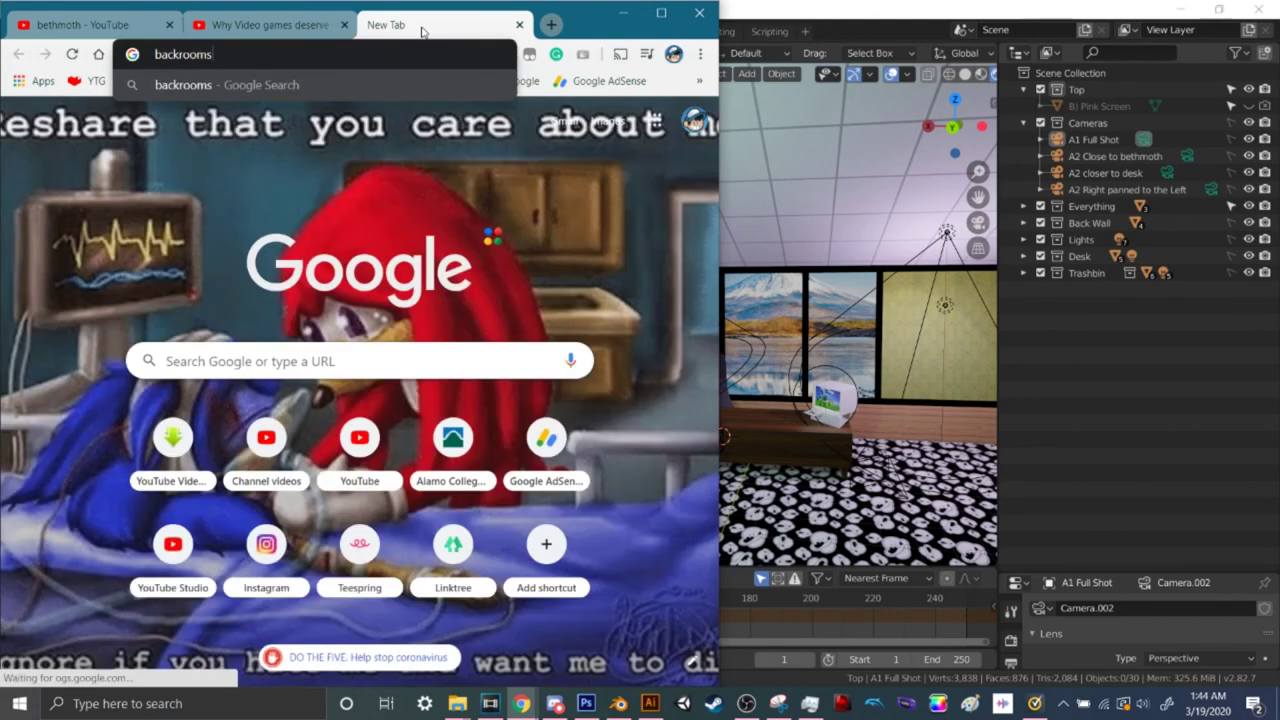
key(Return)
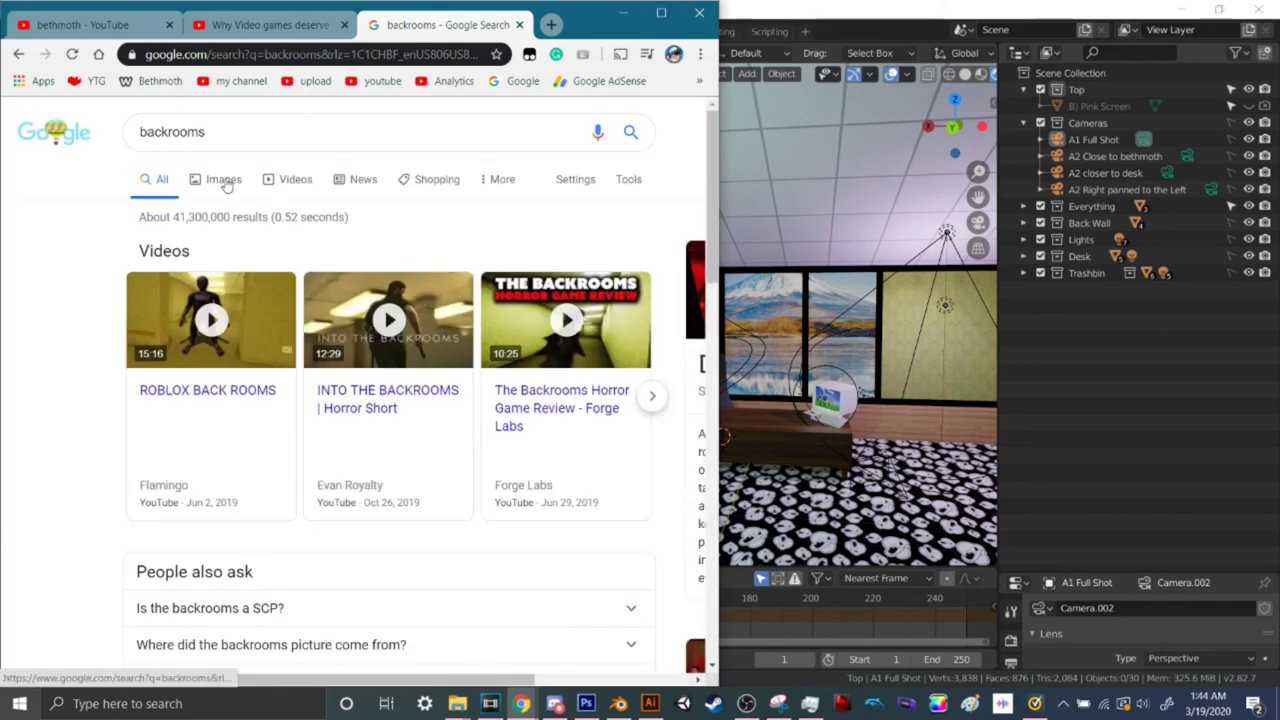
click(224, 180)
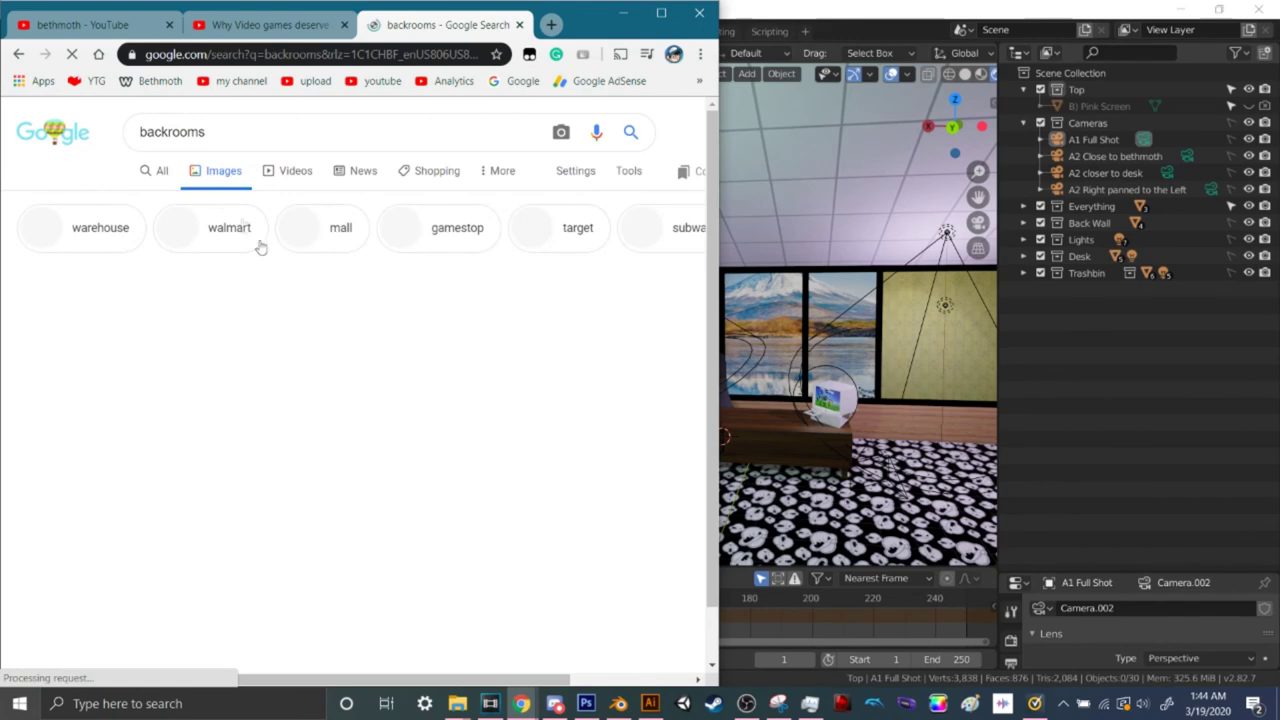
Preview several backrooms images and open the "Welcome to the backrooms" picture from Reddit in its own tab
click(165, 340)
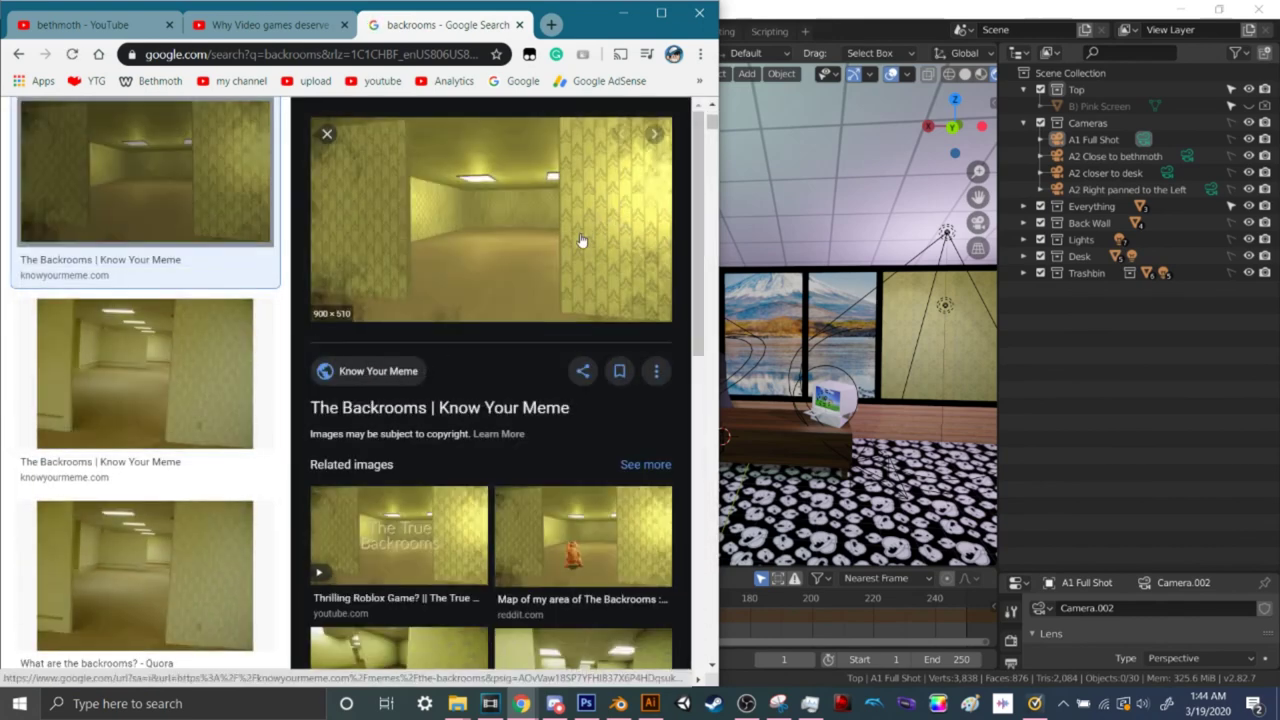
key(Right)
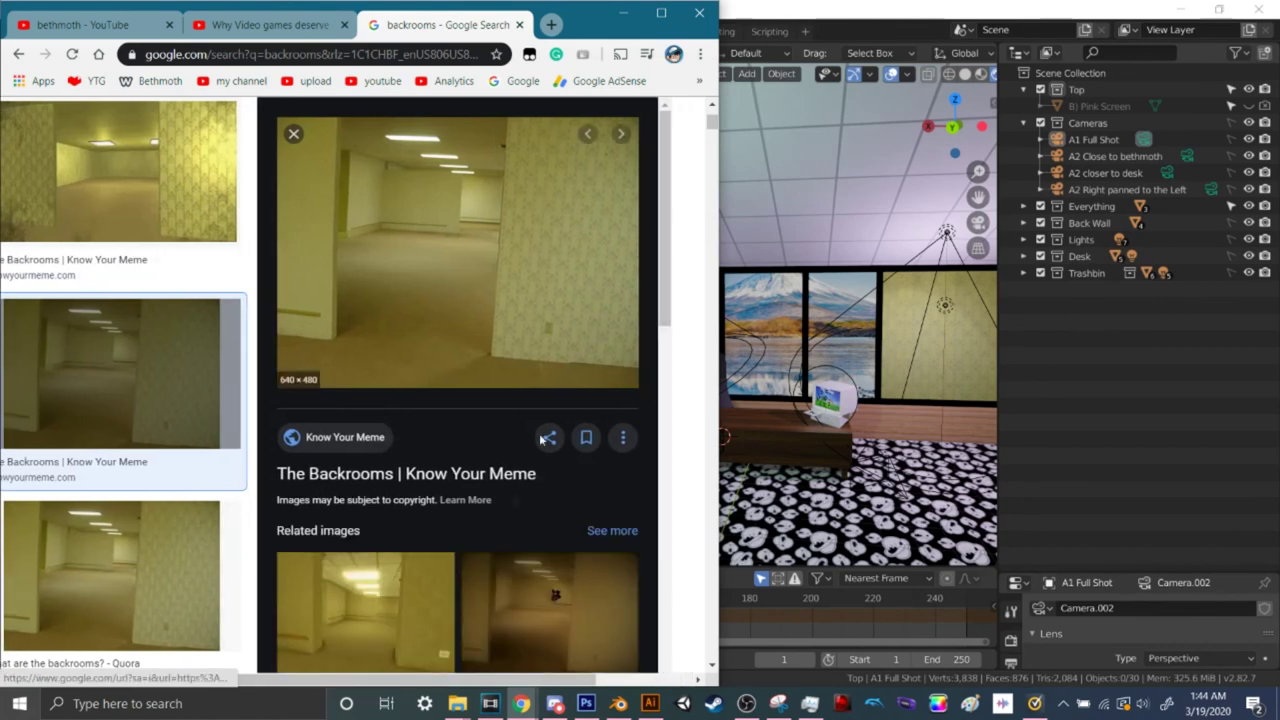
click(527, 608)
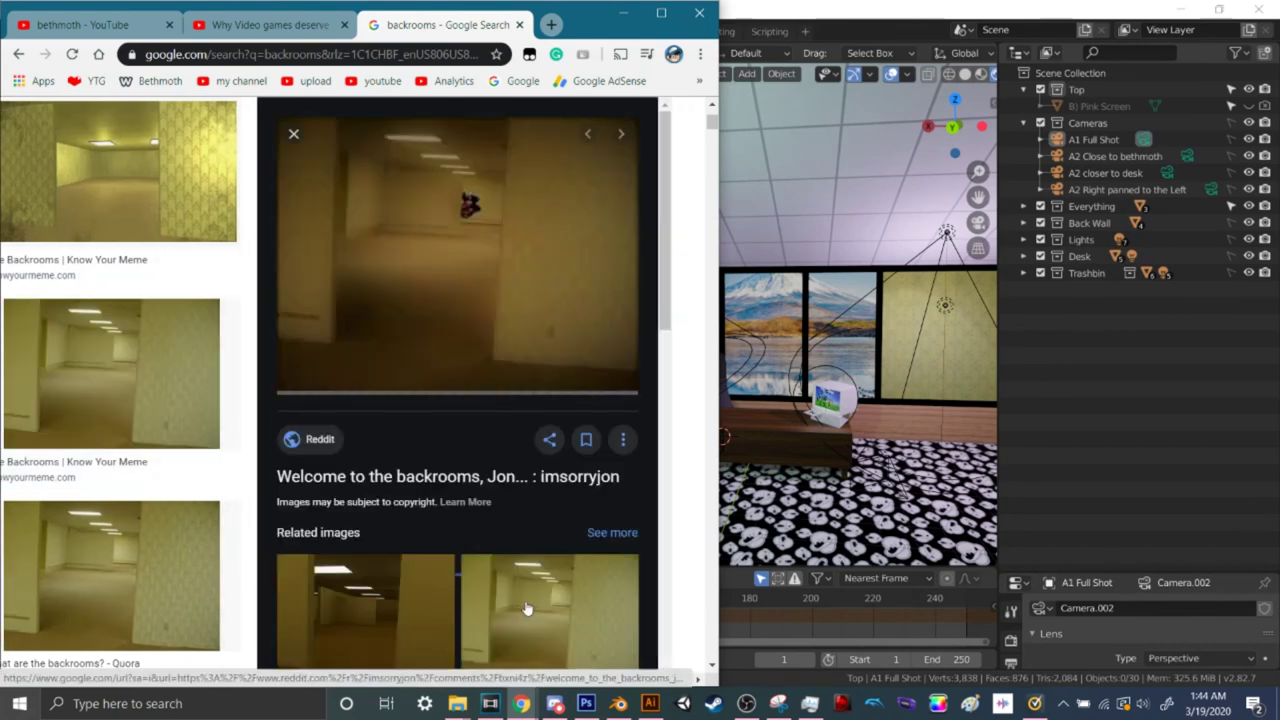
right_click(484, 289)
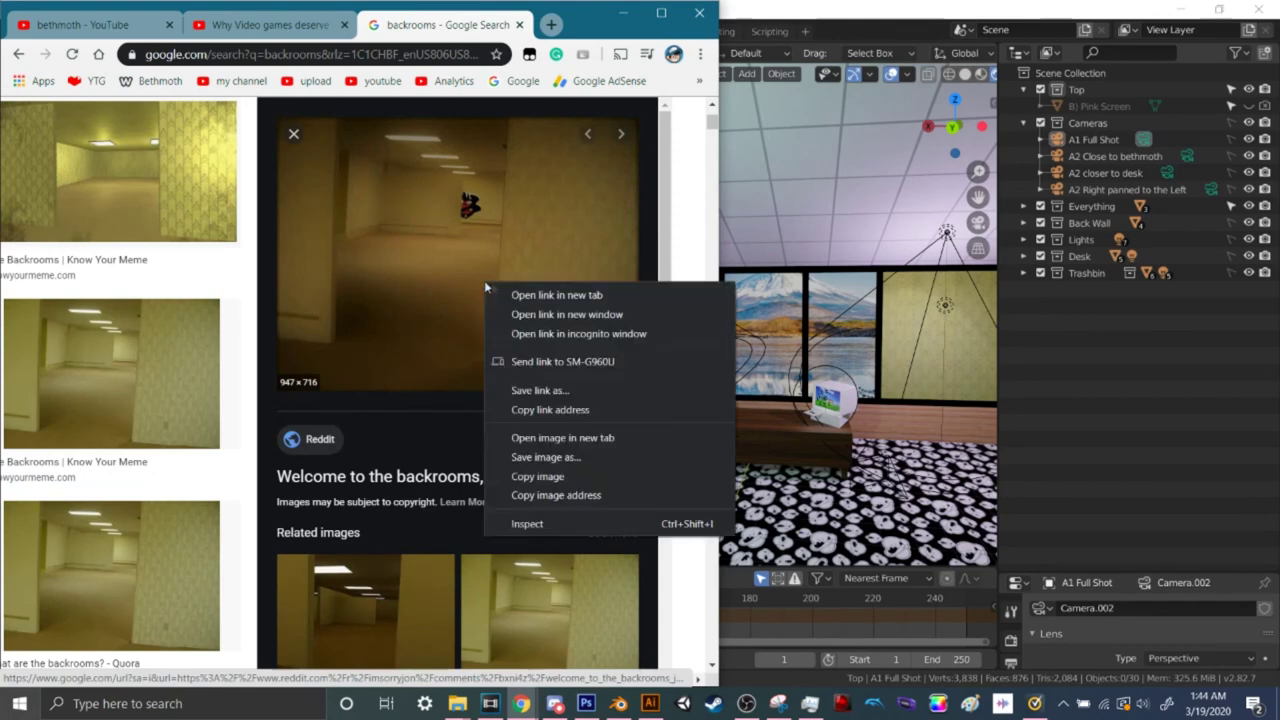
click(562, 436)
click(466, 24)
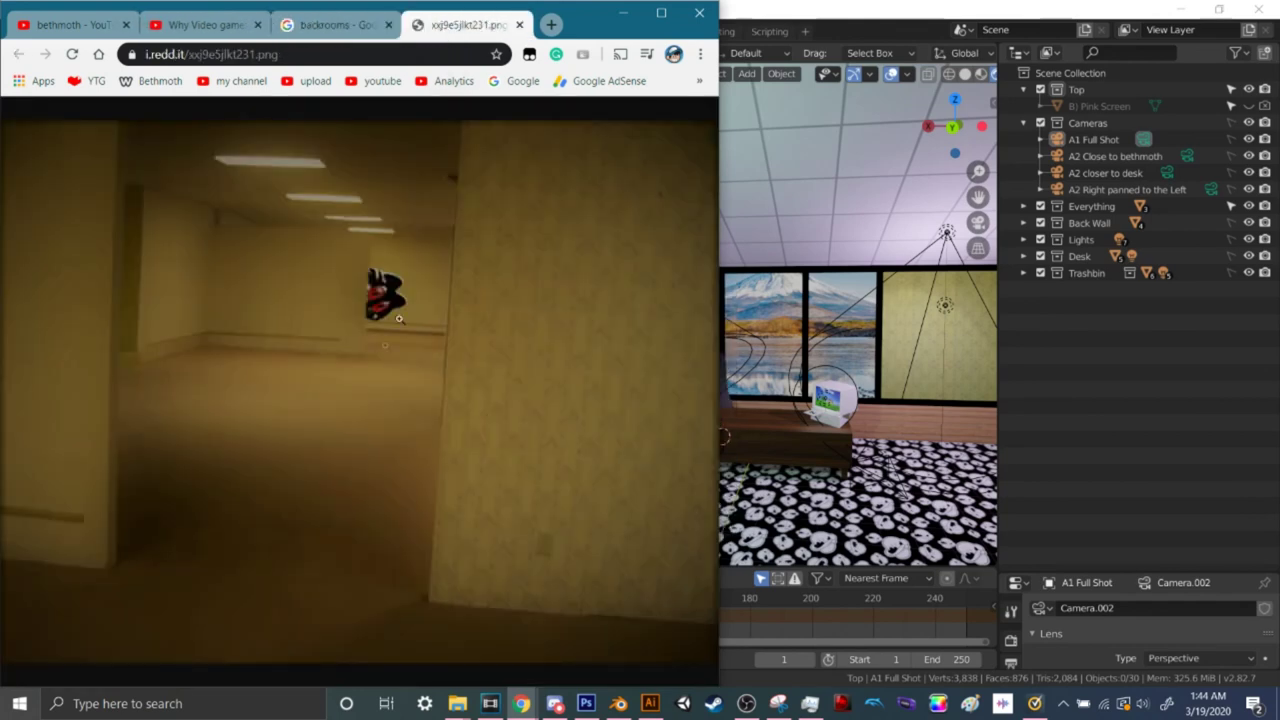
Magnify the picture to 300% to examine the dark figure in the hallway, restore 100% zoom and close its tab
ctrl+scroll(343, 267, up, 7)
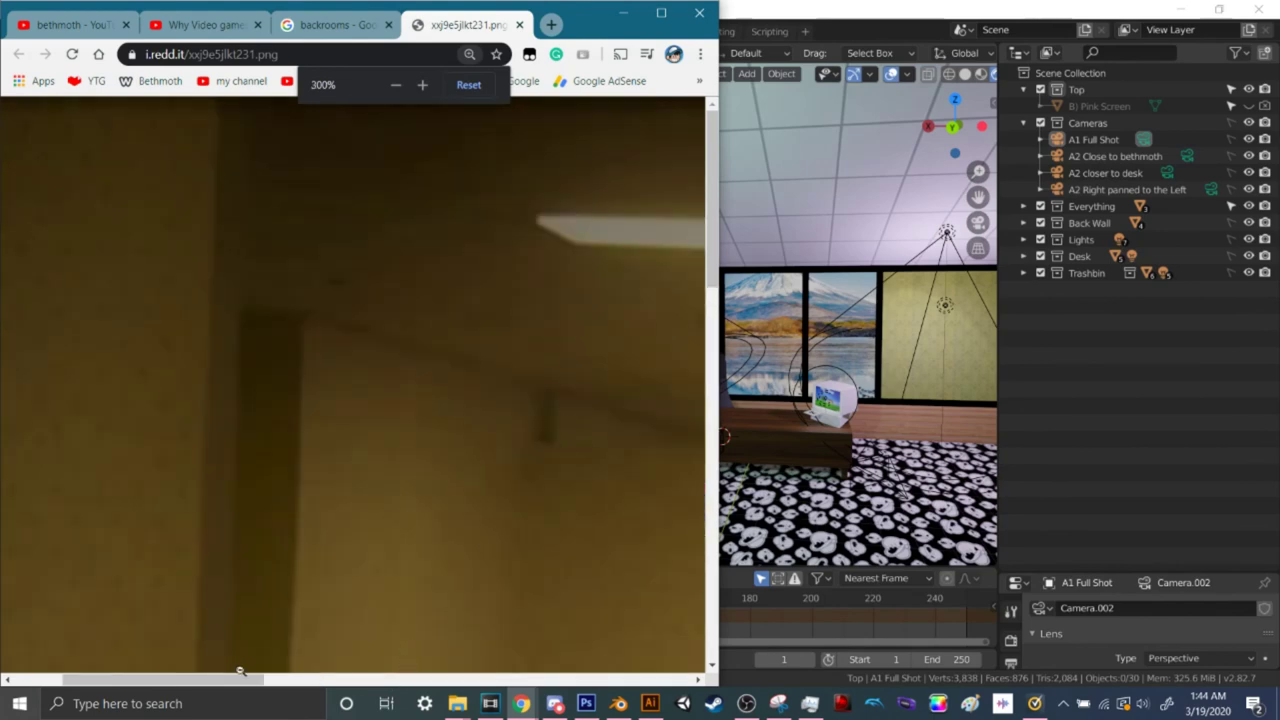
drag(240, 674, 440, 674)
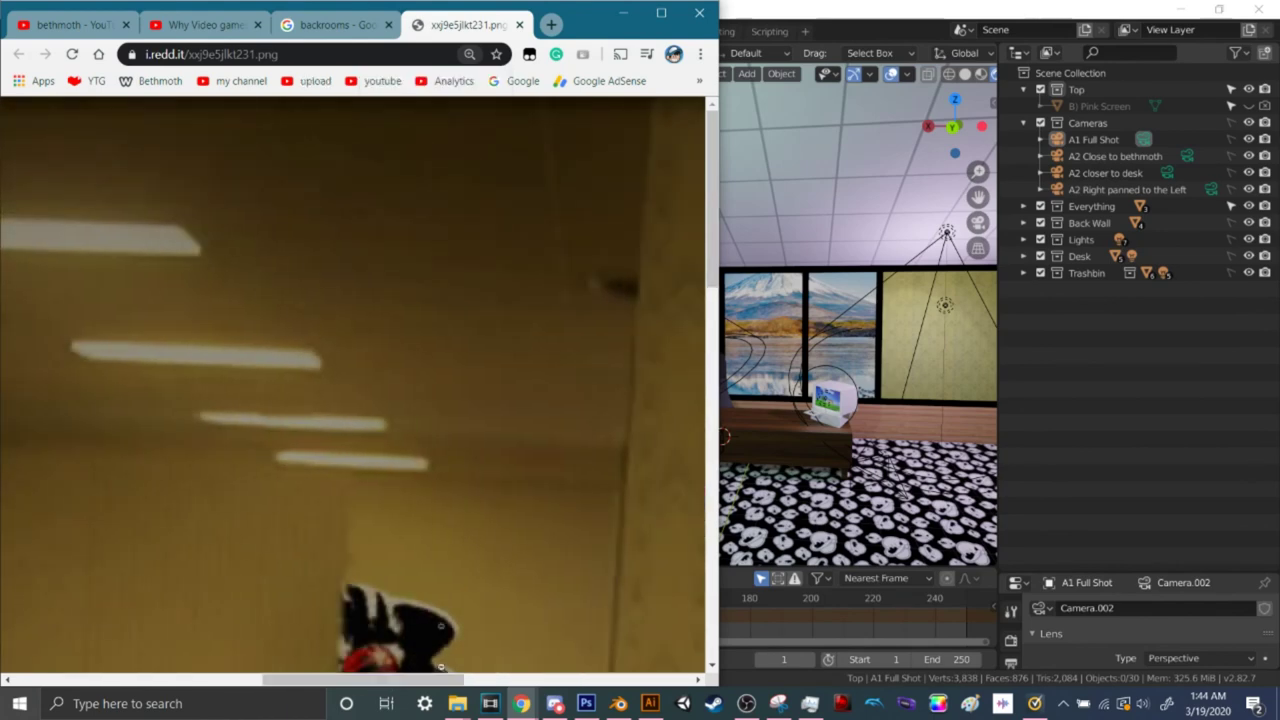
scroll(442, 448, down, 2)
scroll(443, 448, right, 1)
scroll(443, 448, down, 1)
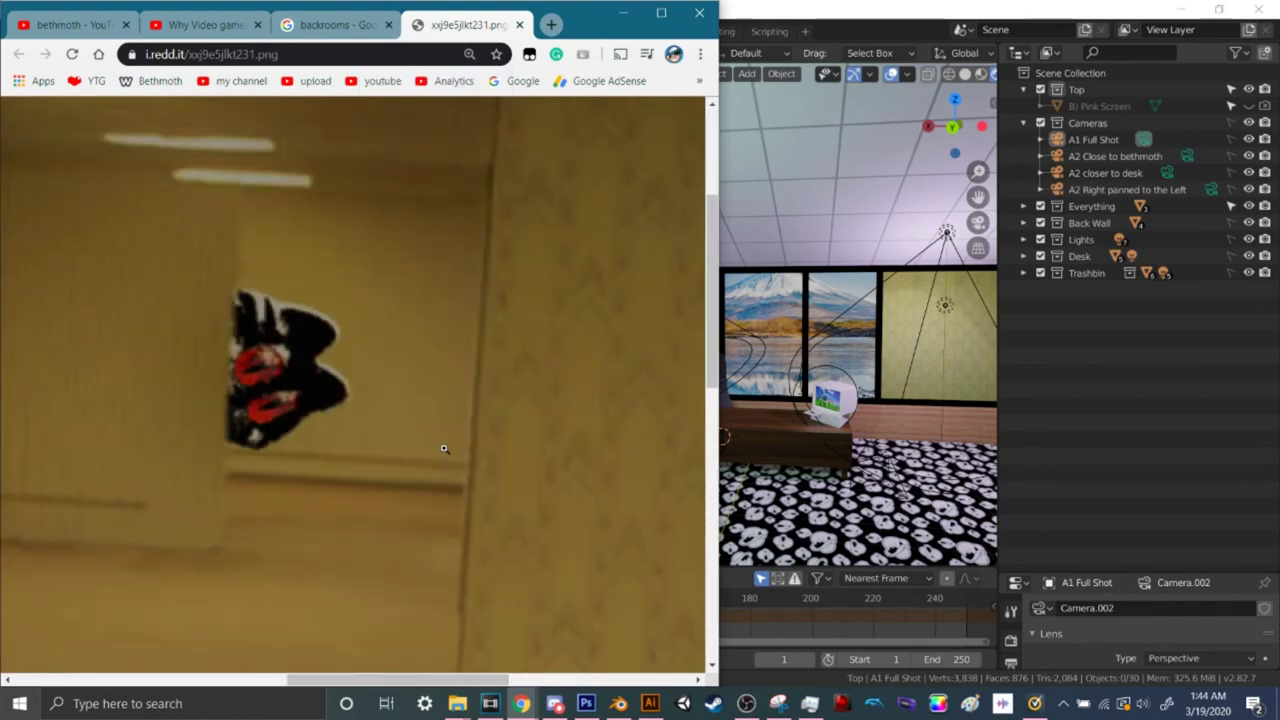
ctrl+scroll(444, 448, down, 7)
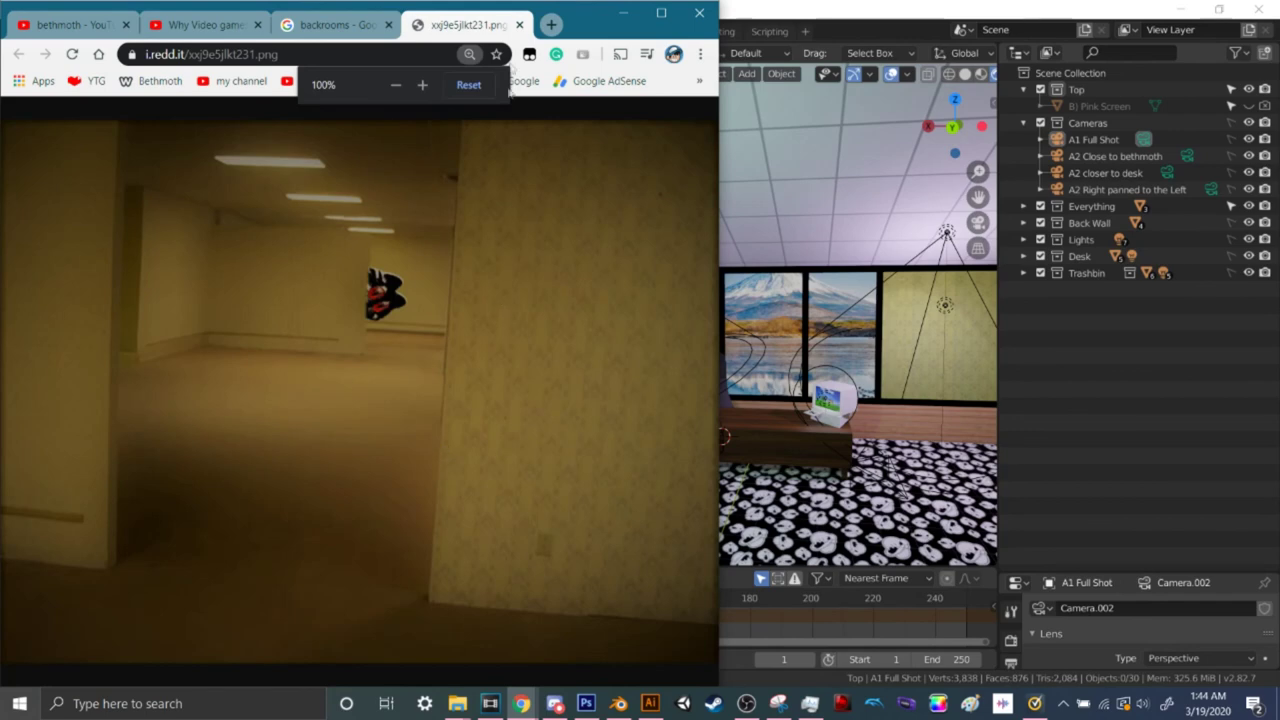
click(519, 25)
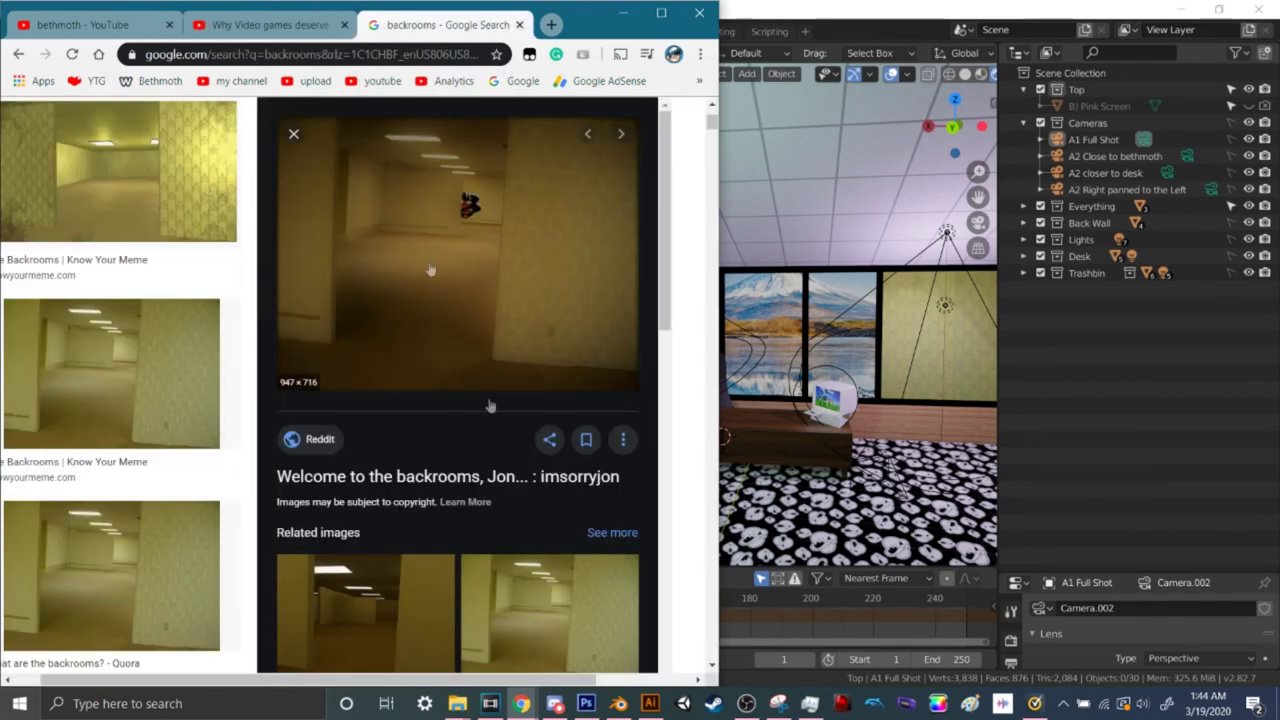
Examine the related backrooms images from Fandom, The Backrooms Simulator and Steam Workshop, and look through the remaining image results
click(577, 608)
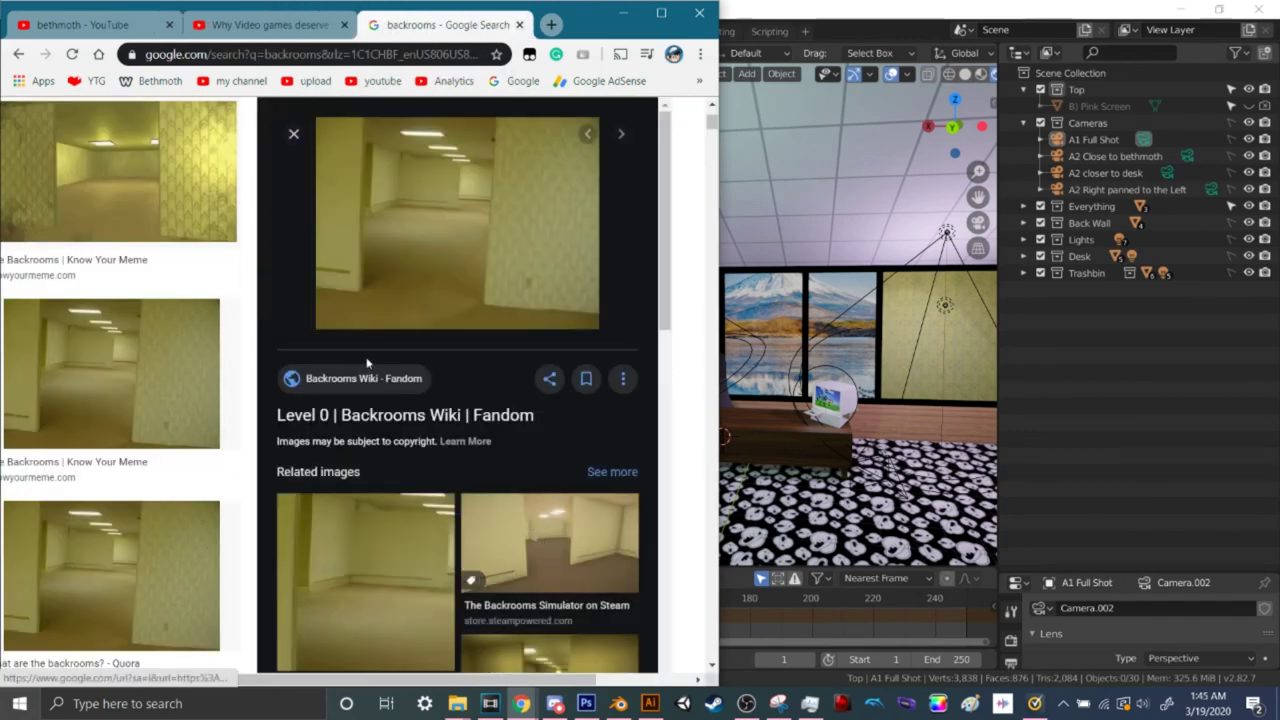
click(500, 535)
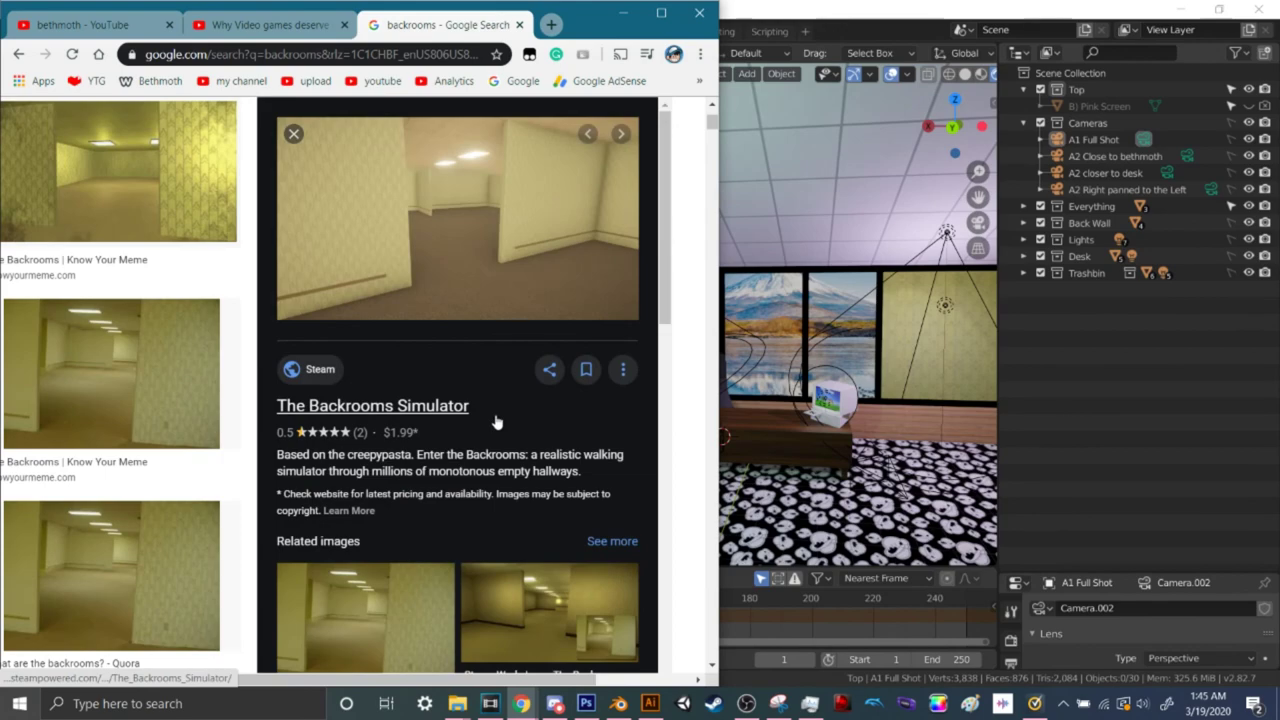
scroll(470, 452, down, 3)
click(560, 368)
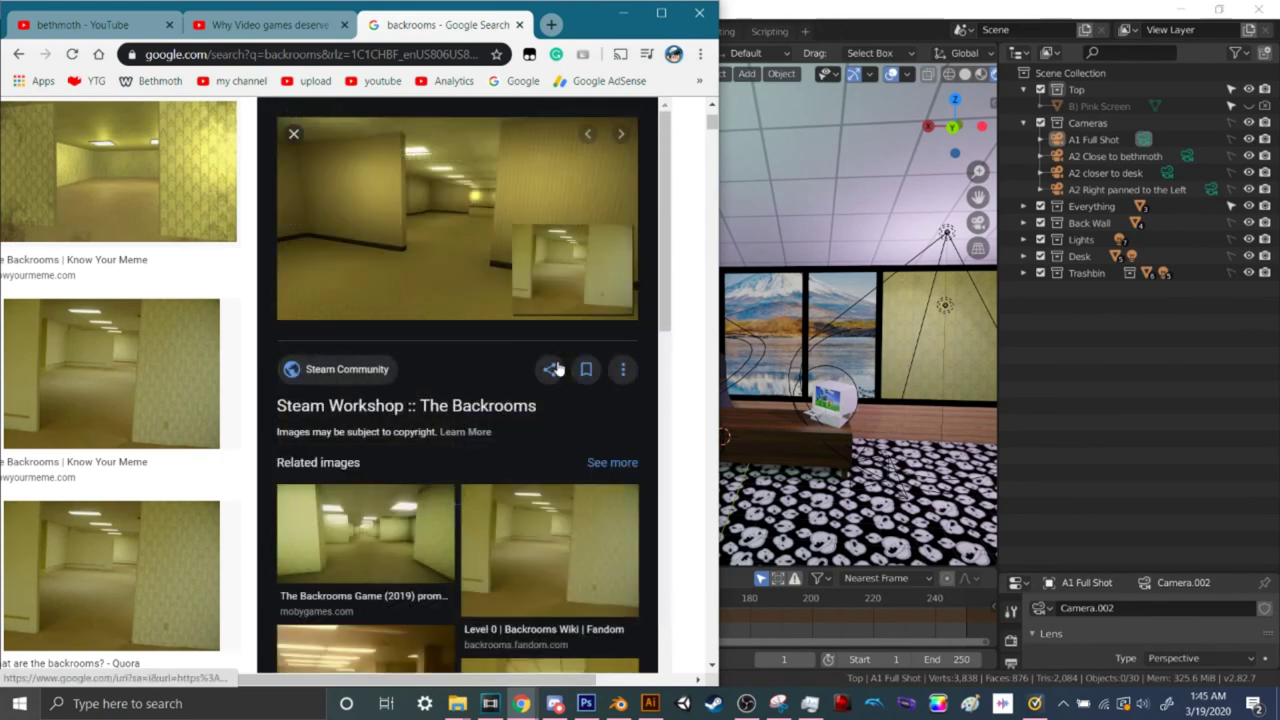
click(293, 133)
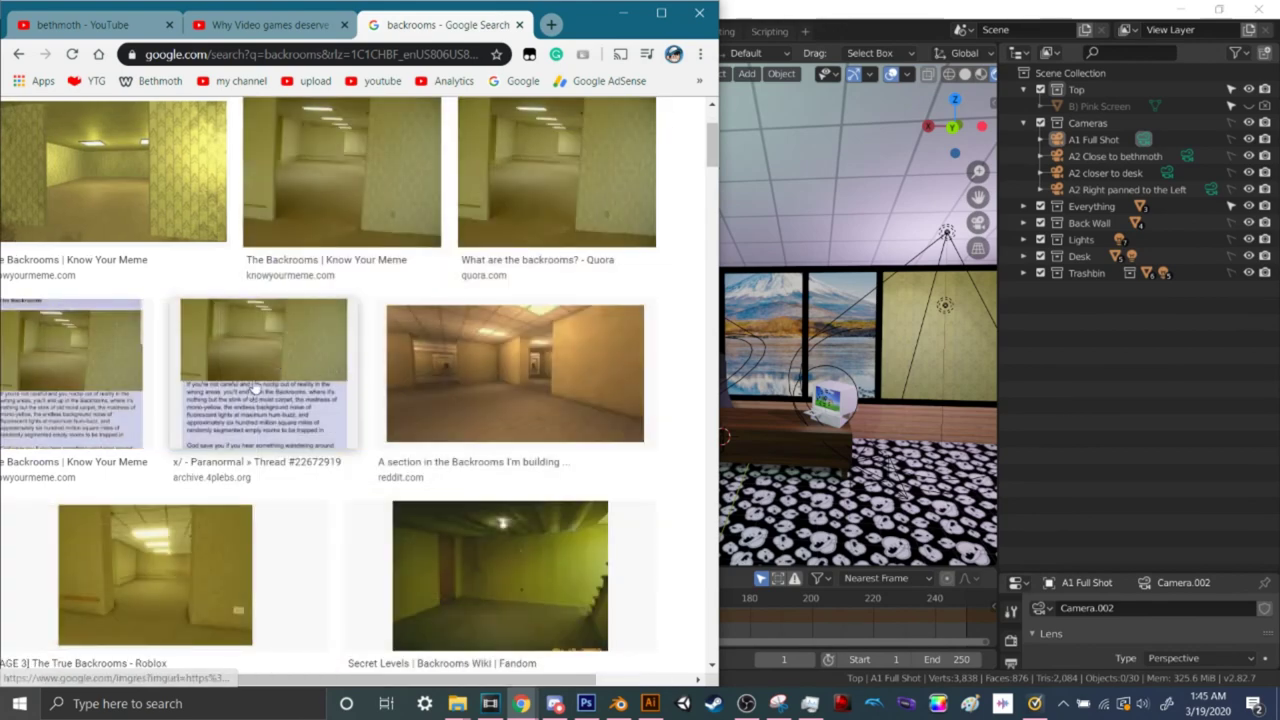
scroll(318, 381, down, 5)
scroll(318, 381, down, 5)
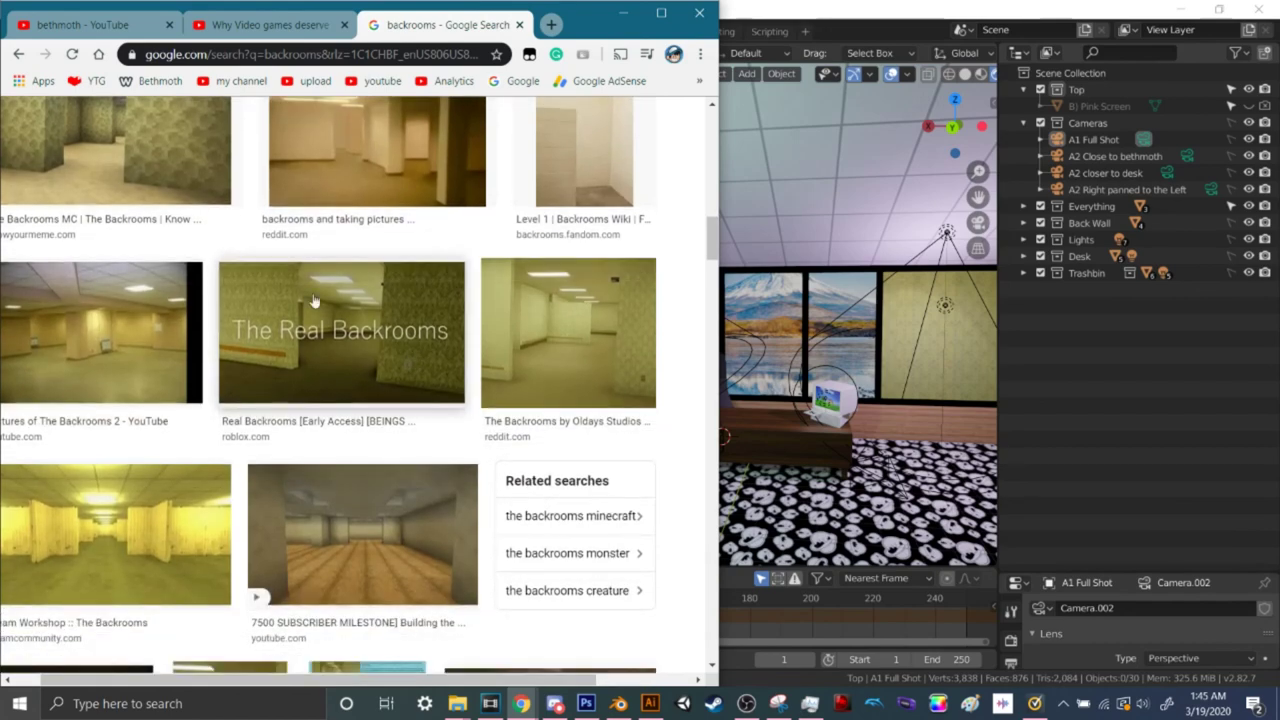
scroll(235, 285, up, 2)
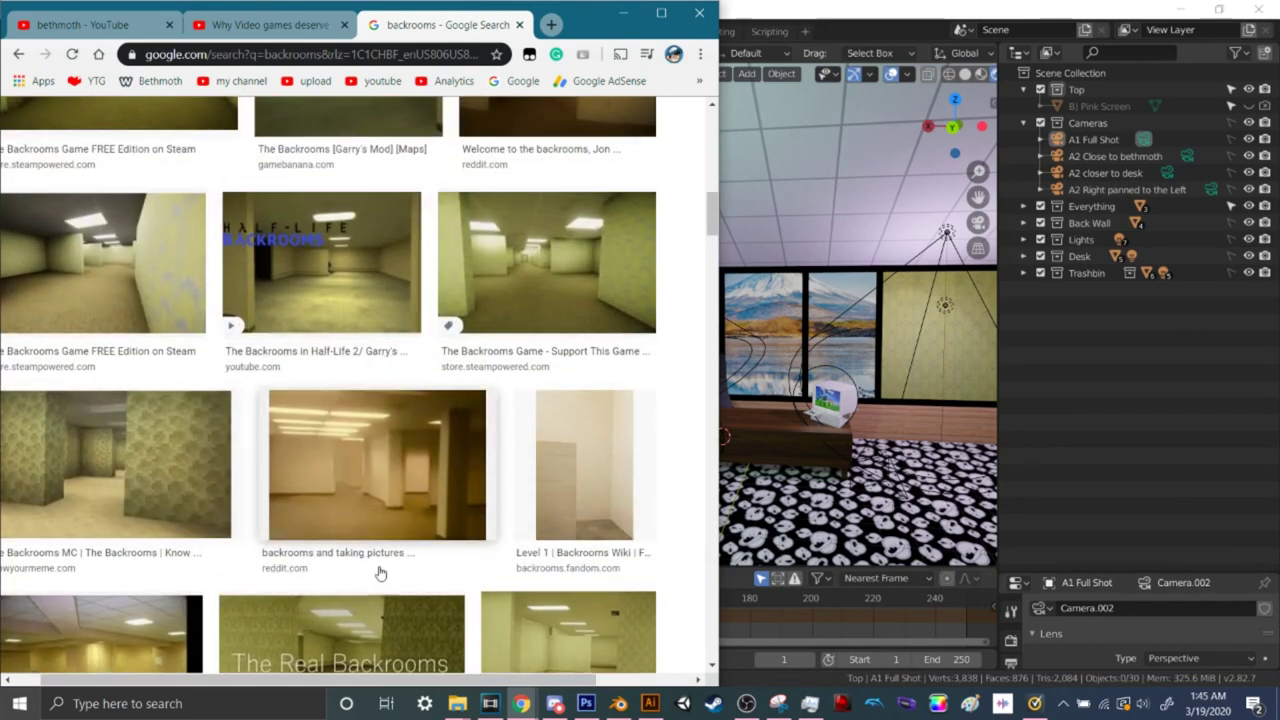
scroll(380, 573, down, 3)
scroll(288, 449, up, 6)
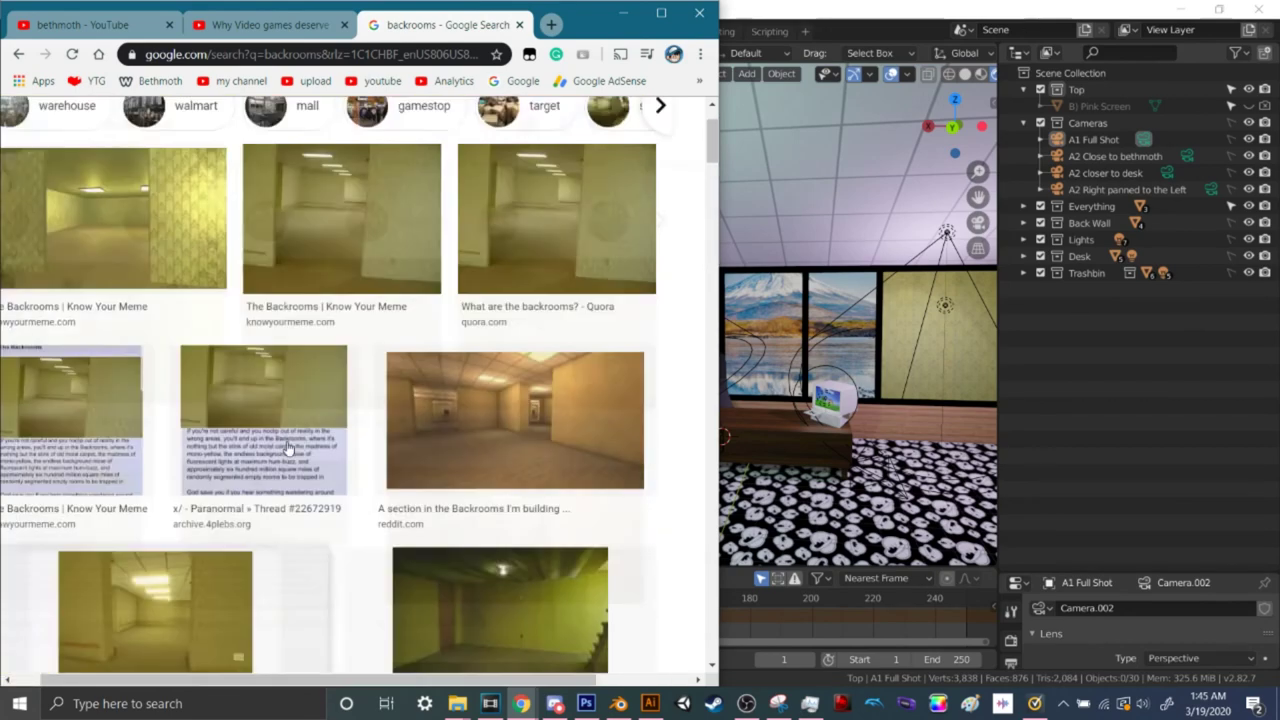
Search the images for "backrooms wallpaper texture" and preview the green wallpaper texture posted on Reddit
scroll(243, 157, up, 2)
click(238, 138)
text(texture)
key(Down)
key(Down)
key(Return)
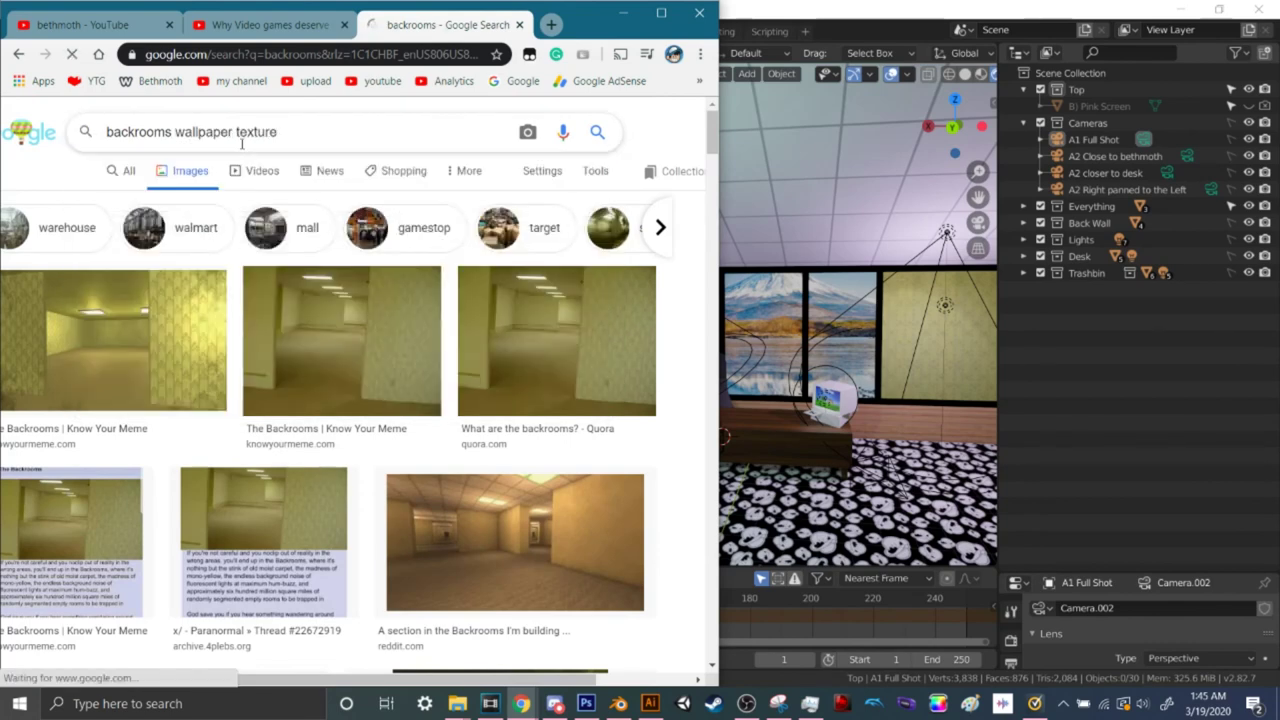
click(335, 295)
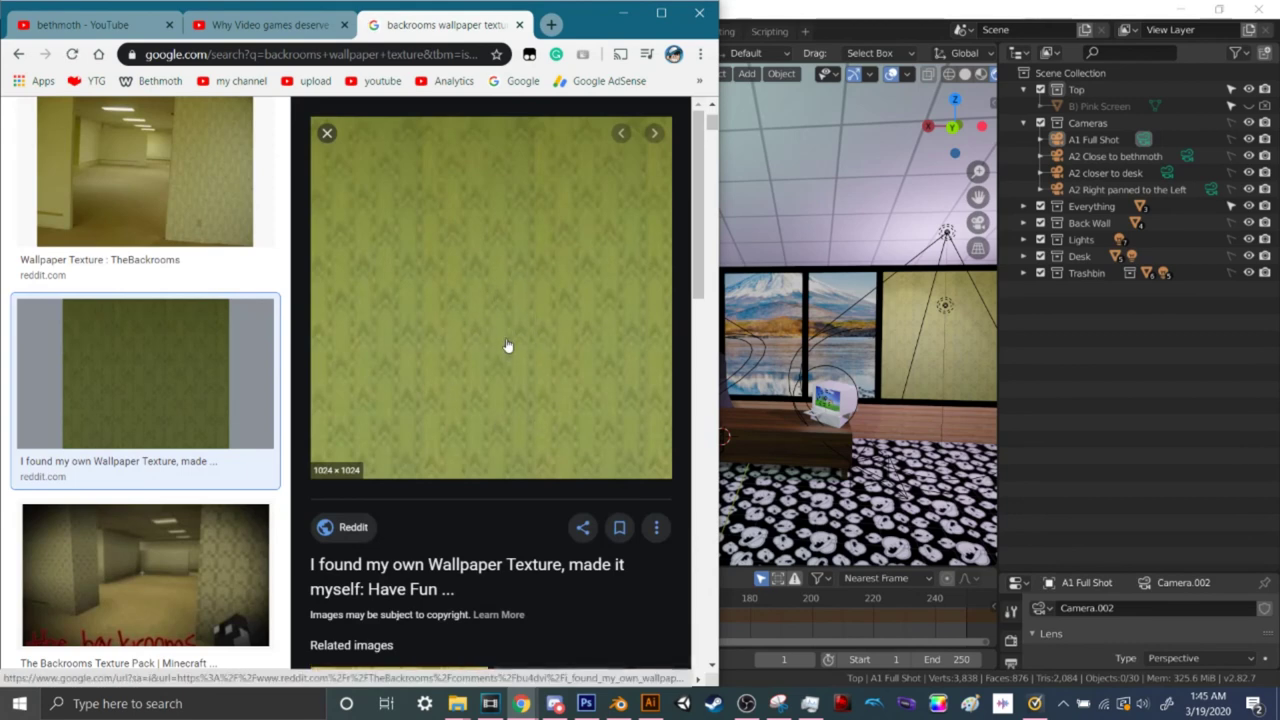
Switch back to Blender and inspect the patterned wallpaper, windows and desk of the studio set
key(alt+Tab)
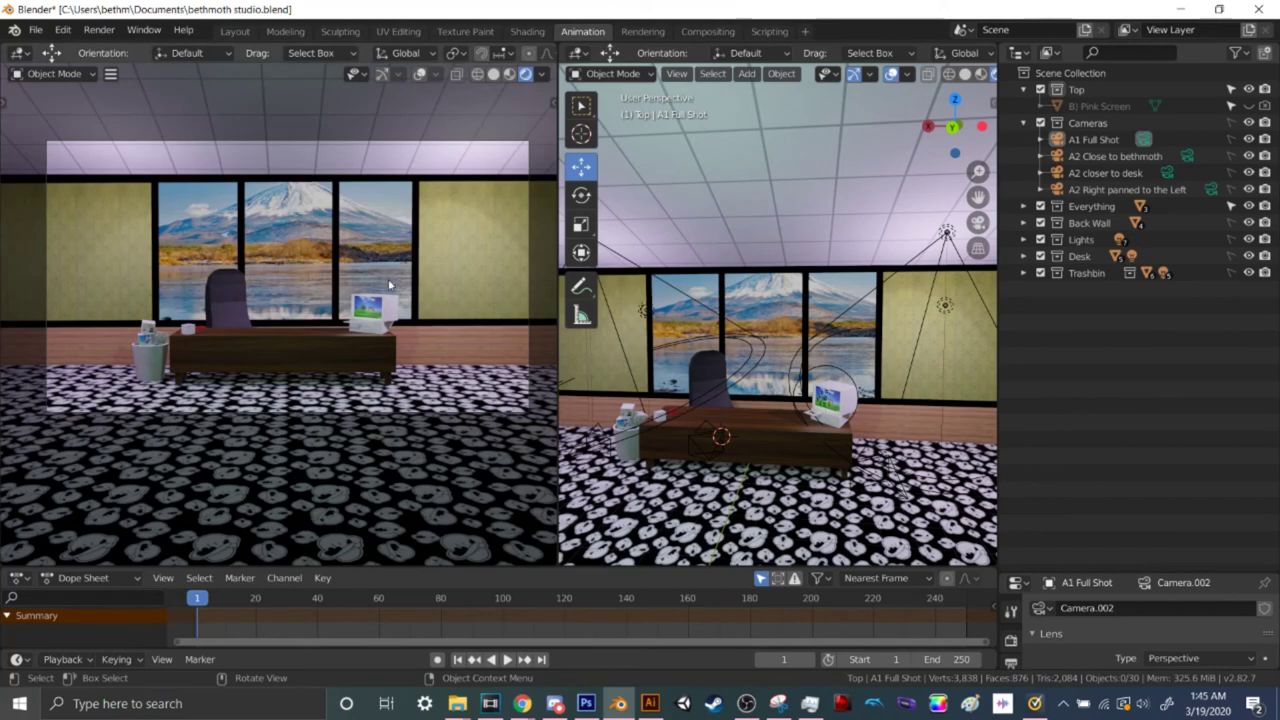
scroll(713, 389, up, 8)
scroll(713, 389, down, 8)
mouse_move(522, 703)
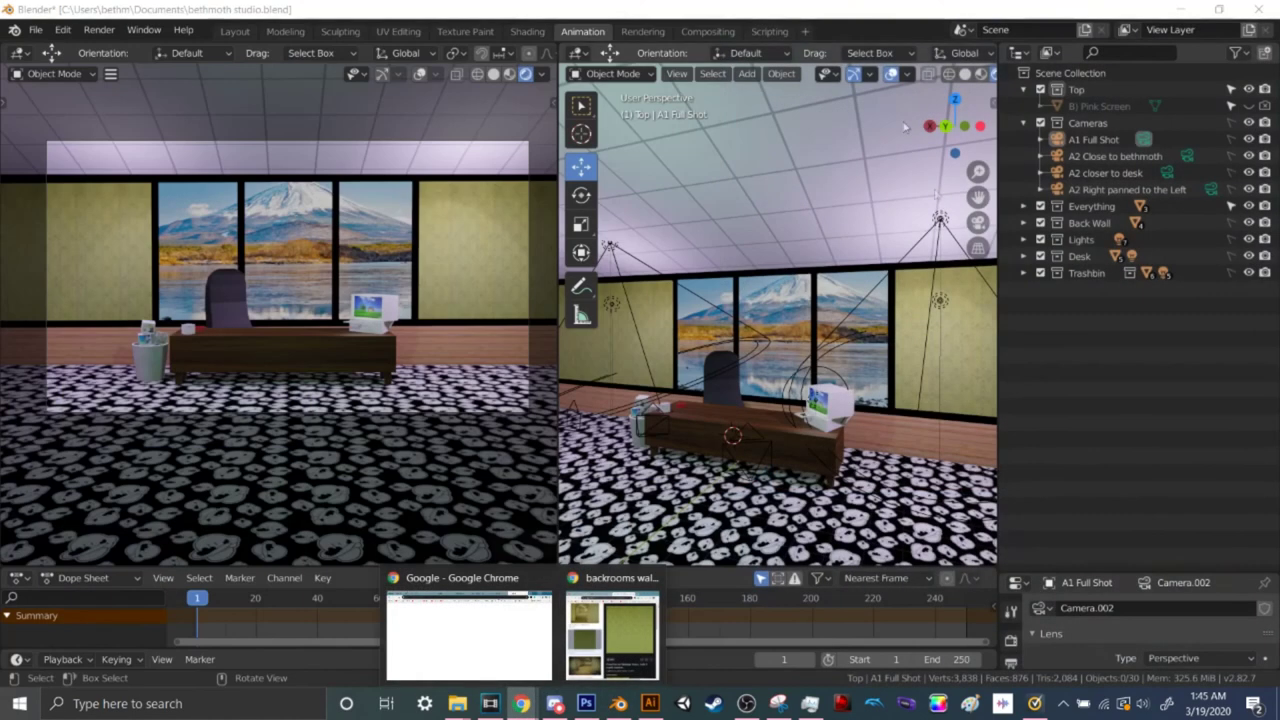
middle_drag(330, 306, 350, 289)
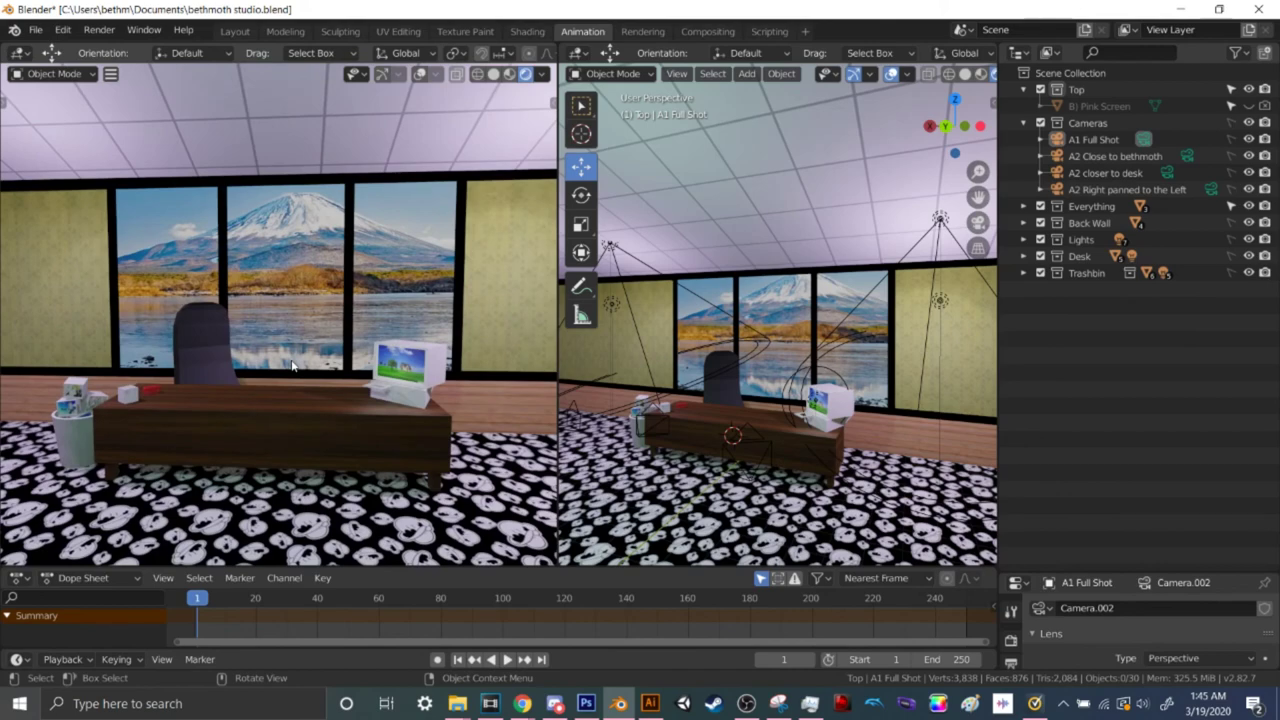
middle_drag(353, 390, 436, 390)
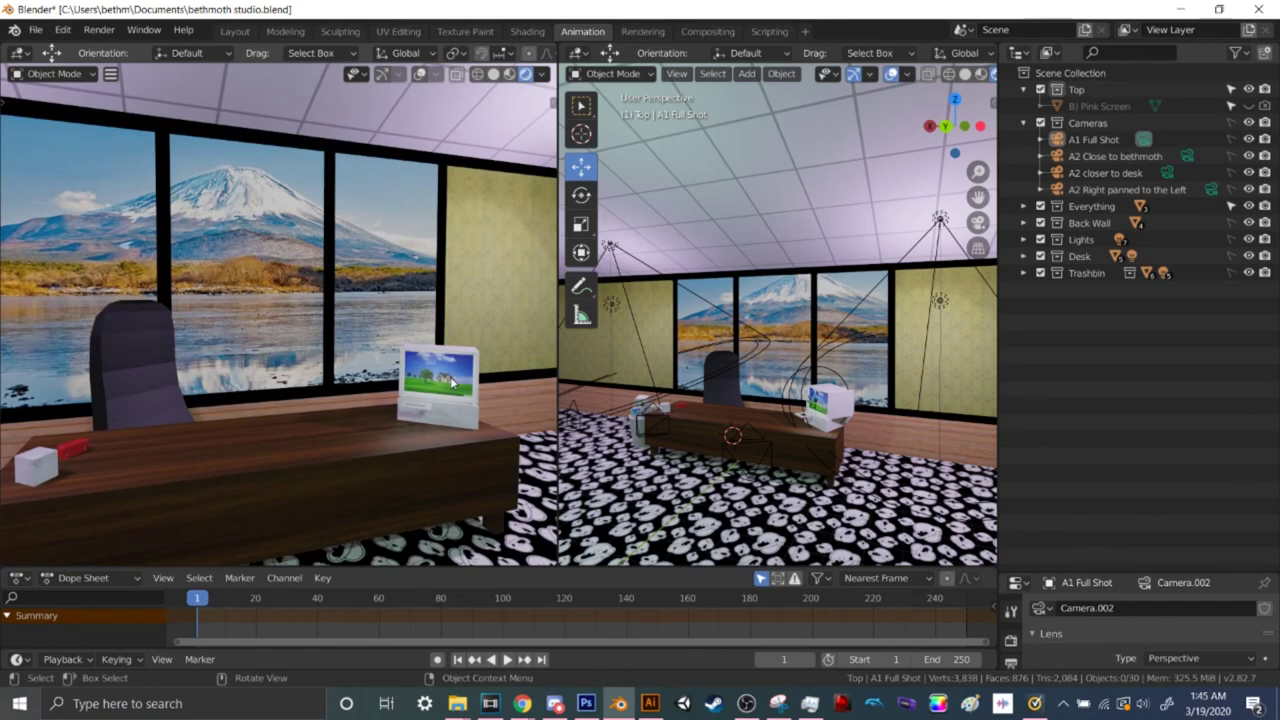
Inspect the desk computer's geometry up close in solid, wireframe and material preview shading, returning to rendered shading
scroll(455, 378, up, 5)
scroll(440, 385, down, 2)
scroll(363, 389, down, 4)
mouse_move(363, 377)
middle_down()
mouse_move(304, 381)
mouse_move(345, 390)
mouse_move(351, 291)
mouse_move(348, 337)
mouse_move(390, 280)
mouse_move(340, 311)
mouse_move(334, 297)
mouse_move(477, 97)
middle_up()
key(z)
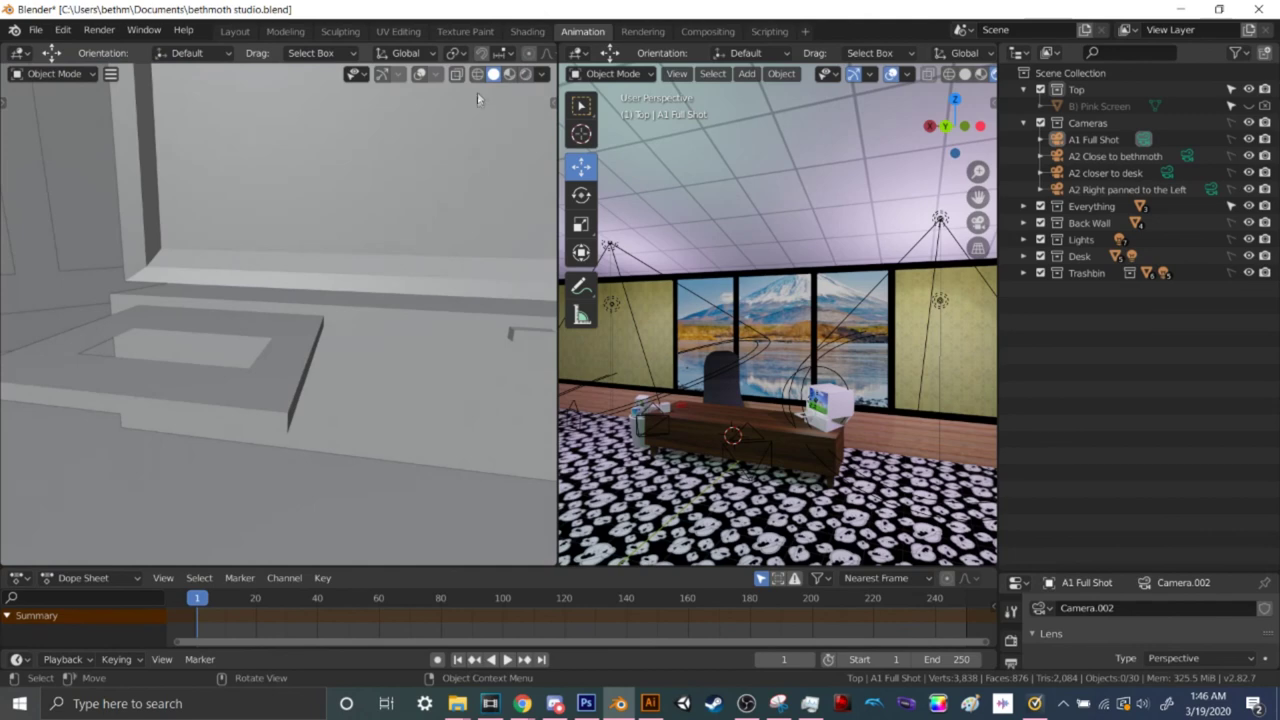
click(477, 74)
mouse_move(345, 285)
middle_down()
mouse_move(334, 294)
mouse_move(457, 314)
mouse_move(443, 306)
mouse_move(381, 381)
mouse_move(336, 379)
middle_up()
click(493, 75)
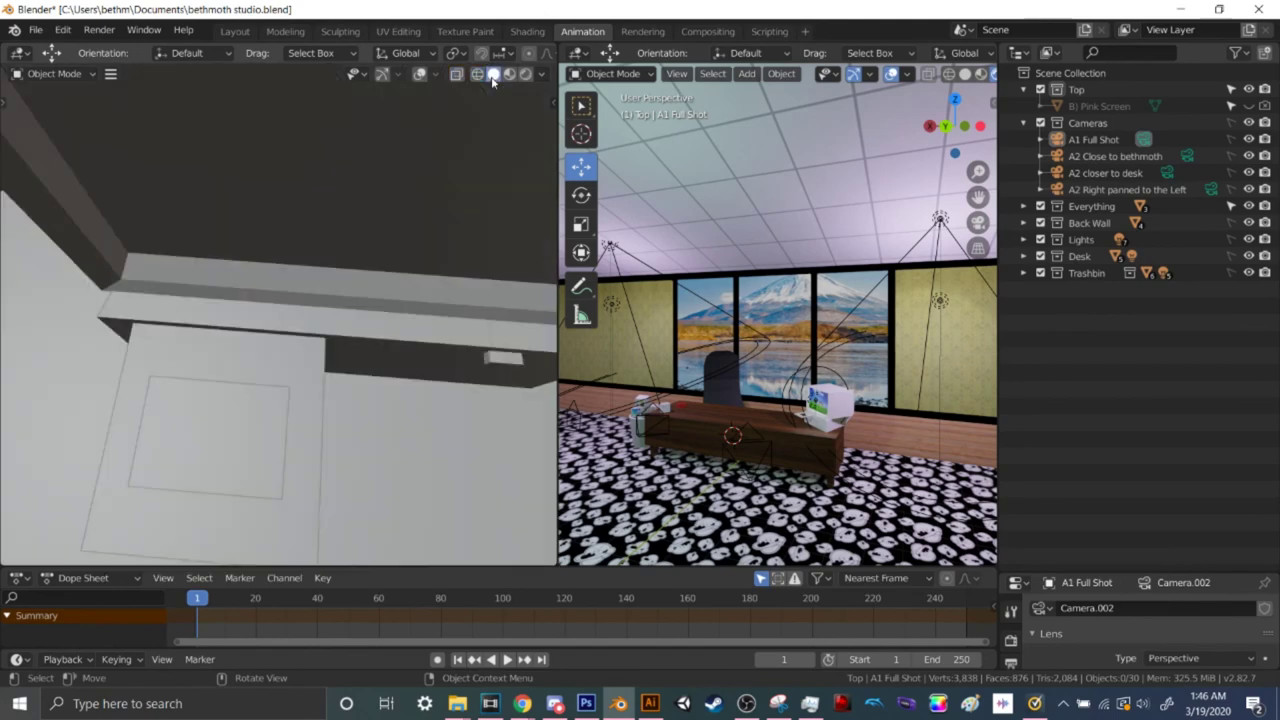
click(509, 75)
middle_drag(304, 378, 420, 363)
click(525, 74)
Examine the desk computer and the landscape picture on its monitor in rendered shading
mouse_move(337, 266)
middle_down()
mouse_move(401, 257)
mouse_move(377, 237)
mouse_move(224, 255)
mouse_move(310, 255)
middle_up()
middle_drag(290, 277, 289, 311)
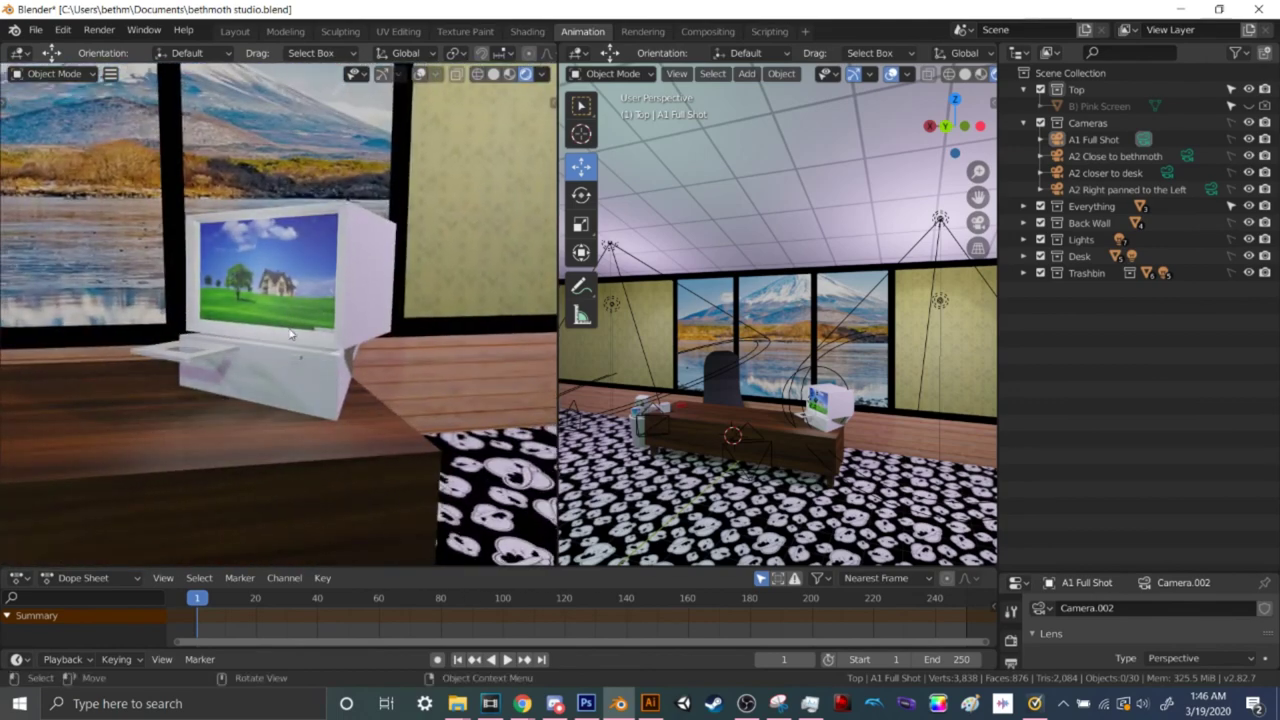
scroll(270, 323, up, 6)
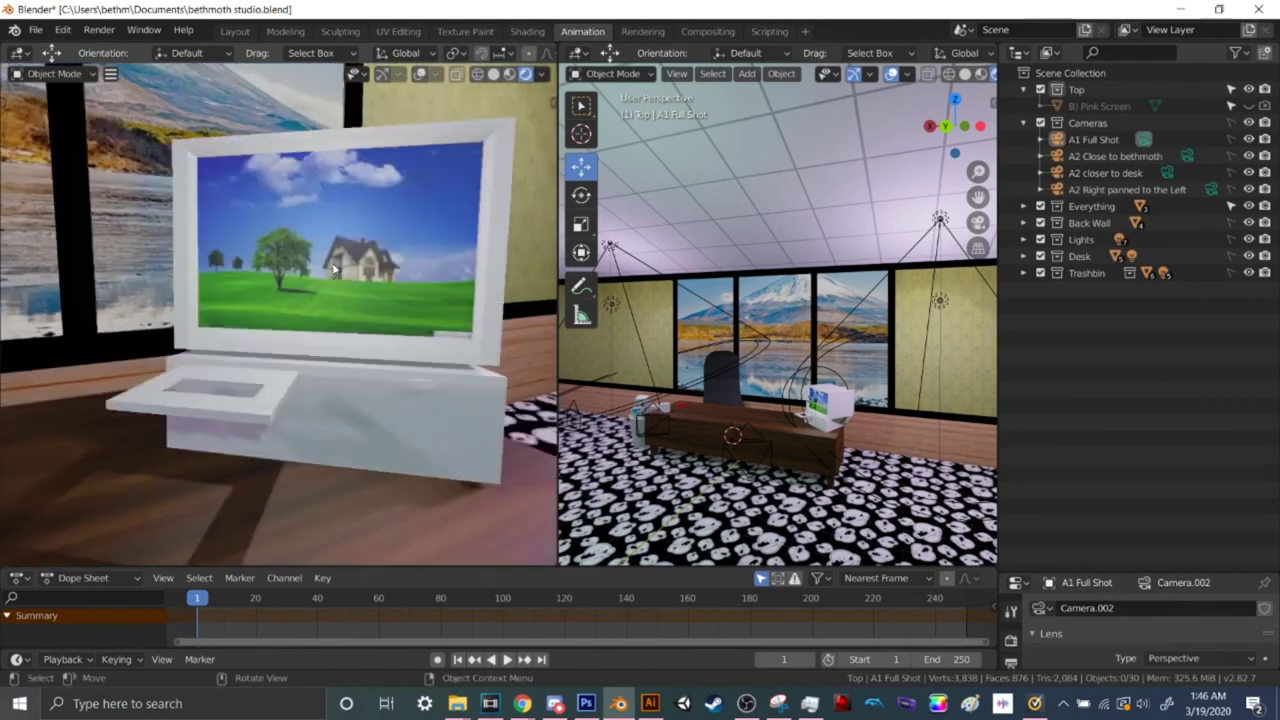
middle_drag(259, 266, 320, 252)
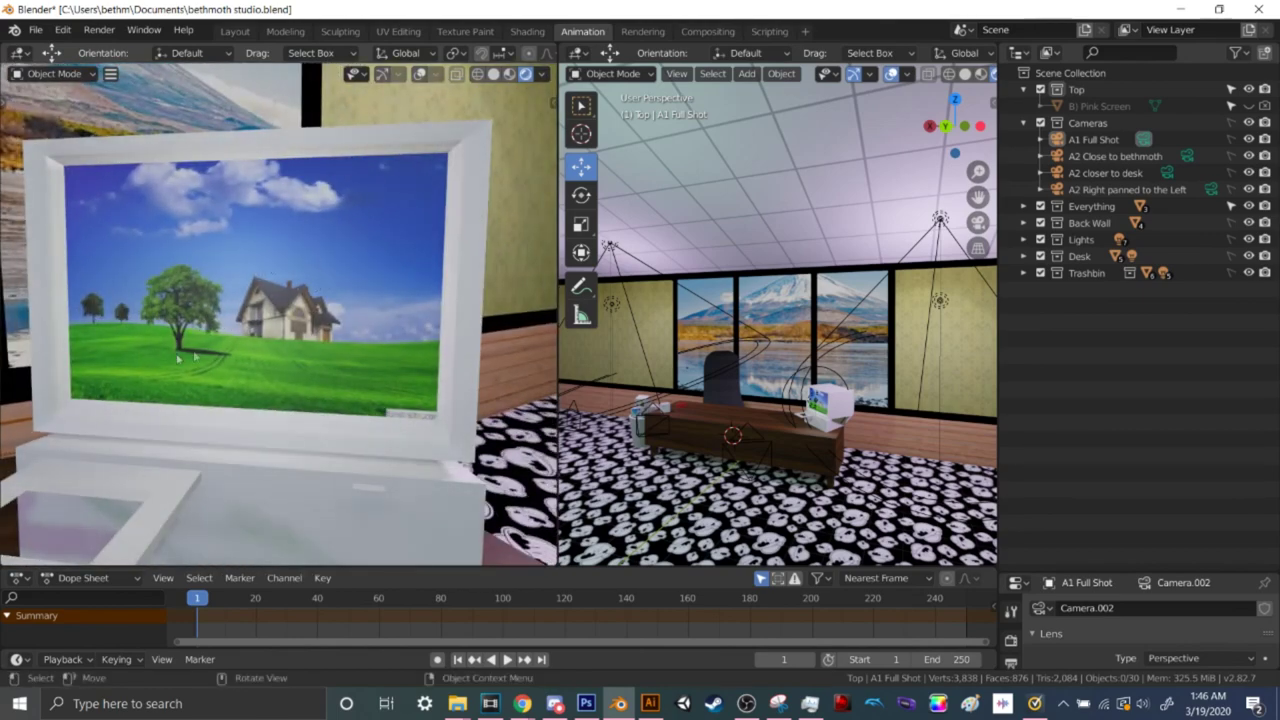
scroll(208, 349, down, 4)
Inspect the trash bin beside the desk and the anime-picture monitors piled inside it
middle_drag(208, 349, 300, 303)
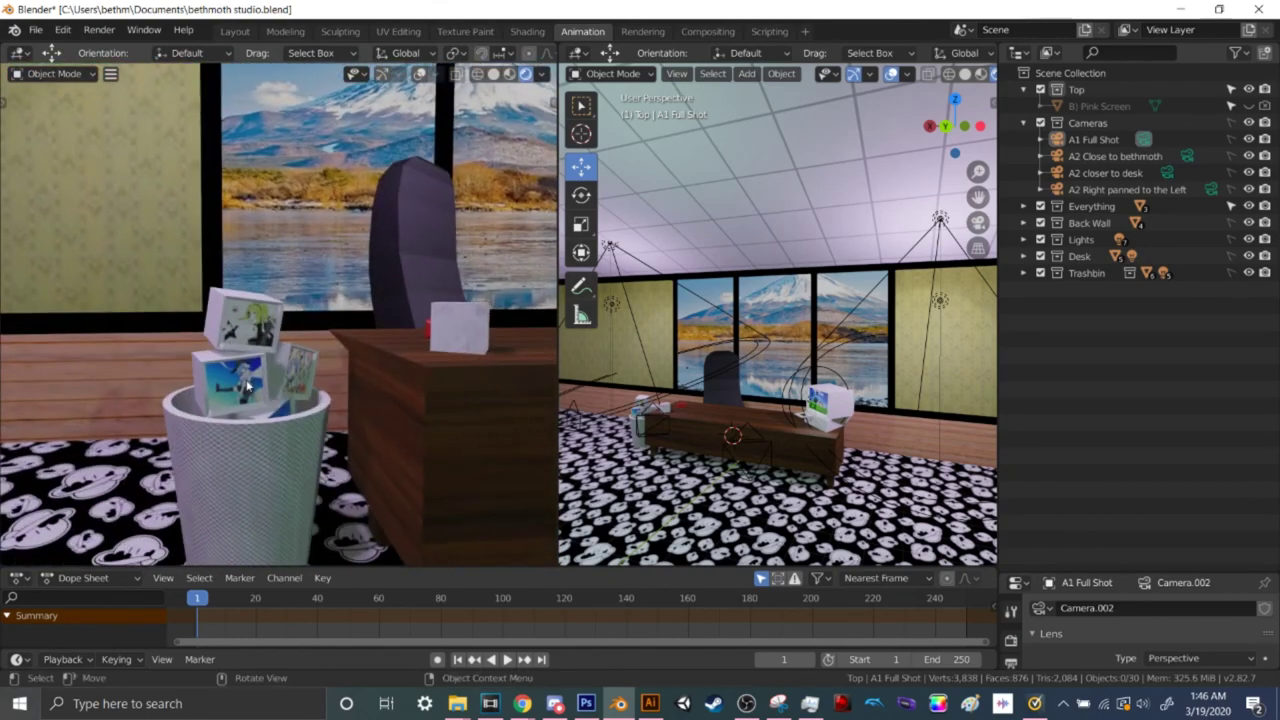
scroll(250, 390, up, 6)
scroll(299, 354, down, 4)
middle_drag(299, 361, 293, 357)
mouse_move(293, 436)
middle_down()
mouse_move(369, 434)
mouse_move(294, 397)
mouse_move(293, 441)
middle_up()
middle_drag(287, 391, 357, 372)
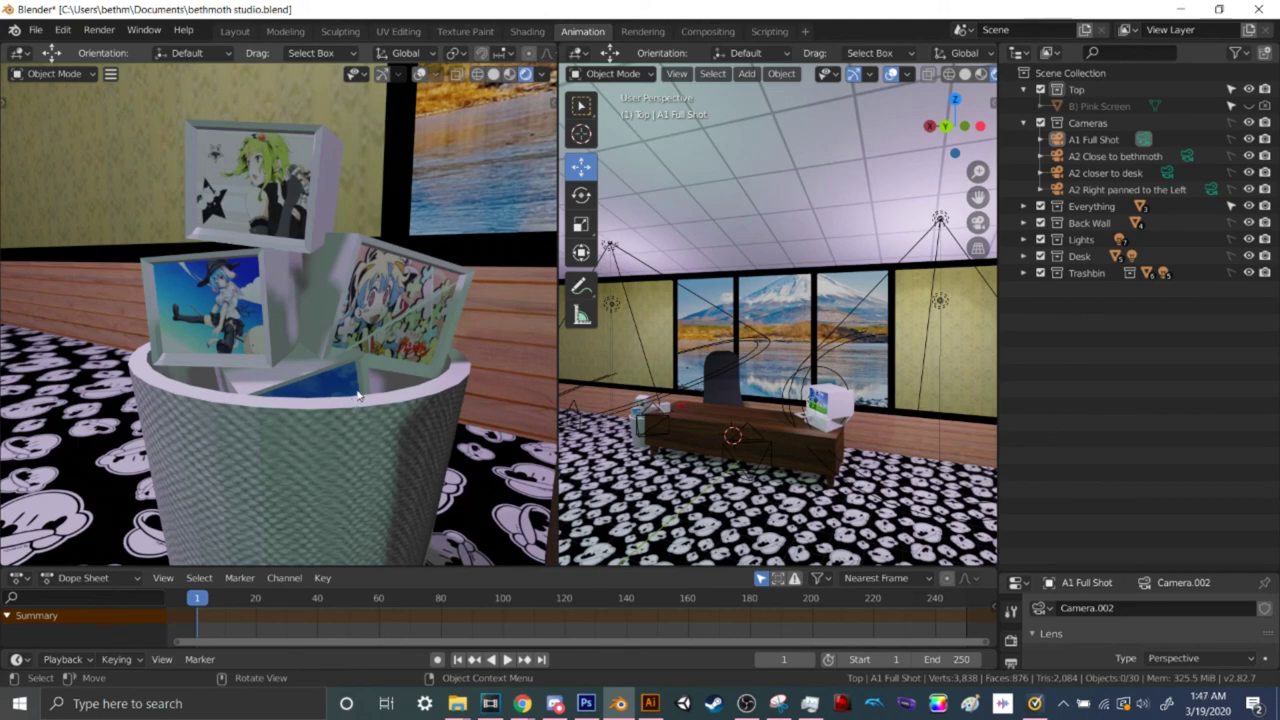
scroll(350, 325, up, 6)
middle_drag(350, 323, 319, 343)
scroll(290, 330, down, 4)
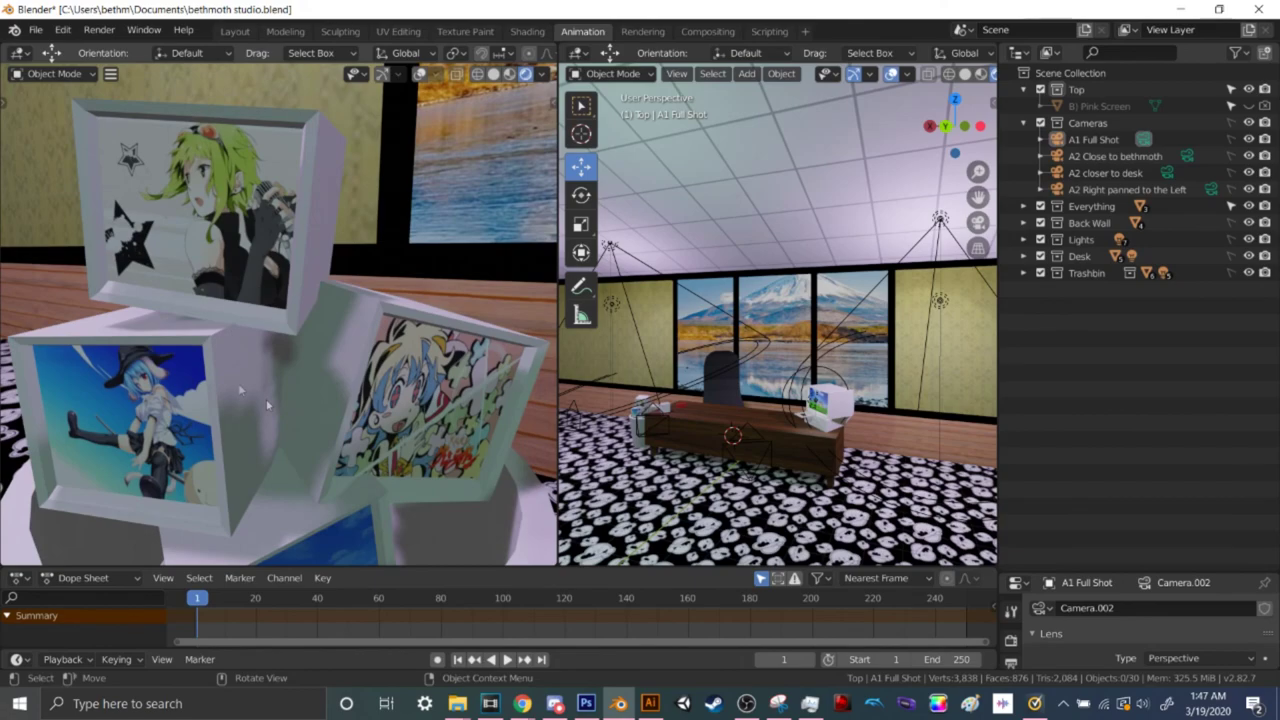
Examine the front of the desk and the character-patterned carpet covering the studio floor, out to the whole room's extent
scroll(316, 378, down, 5)
middle_drag(371, 400, 220, 380)
scroll(270, 355, down, 3)
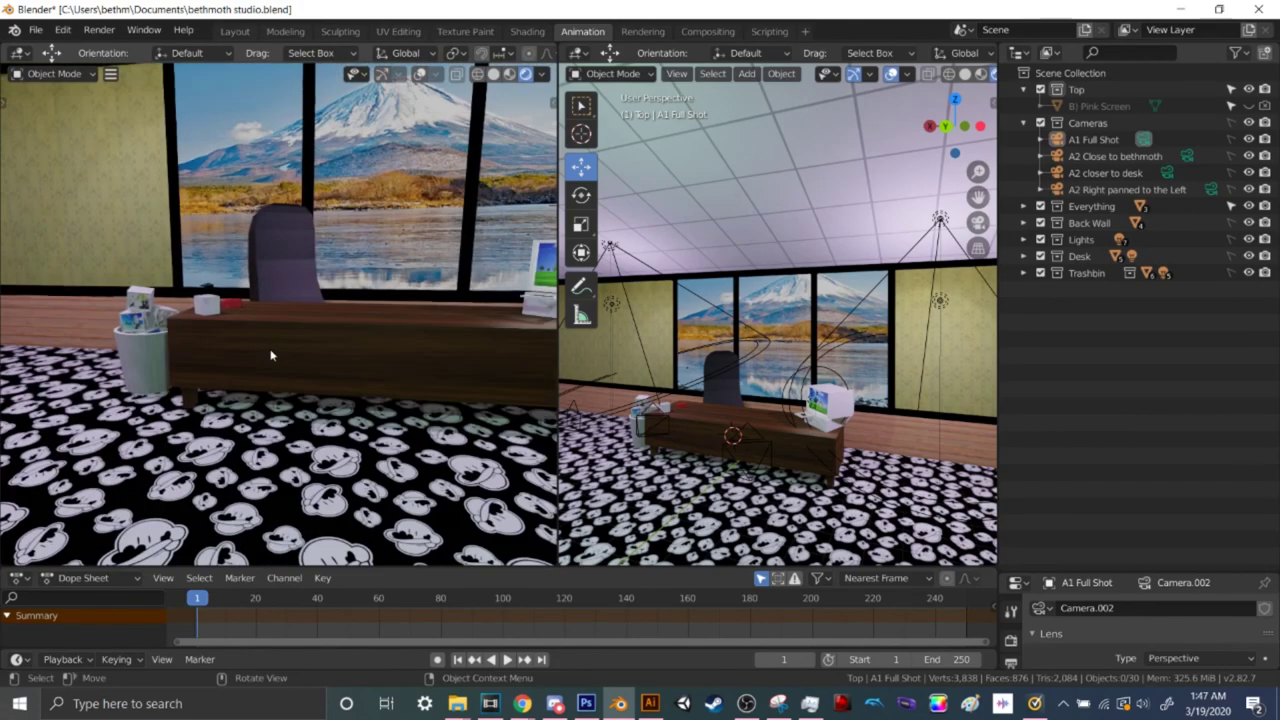
middle_drag(292, 345, 327, 361)
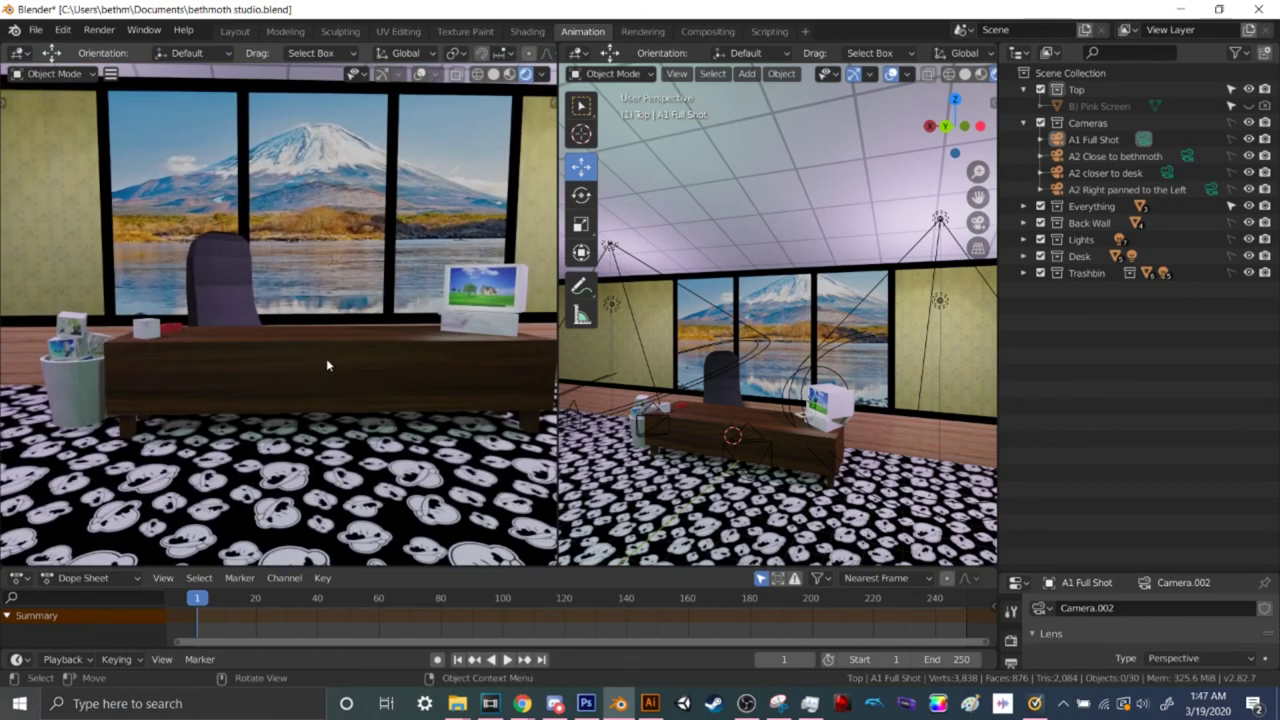
middle_drag(319, 398, 321, 449)
middle_drag(342, 398, 313, 389)
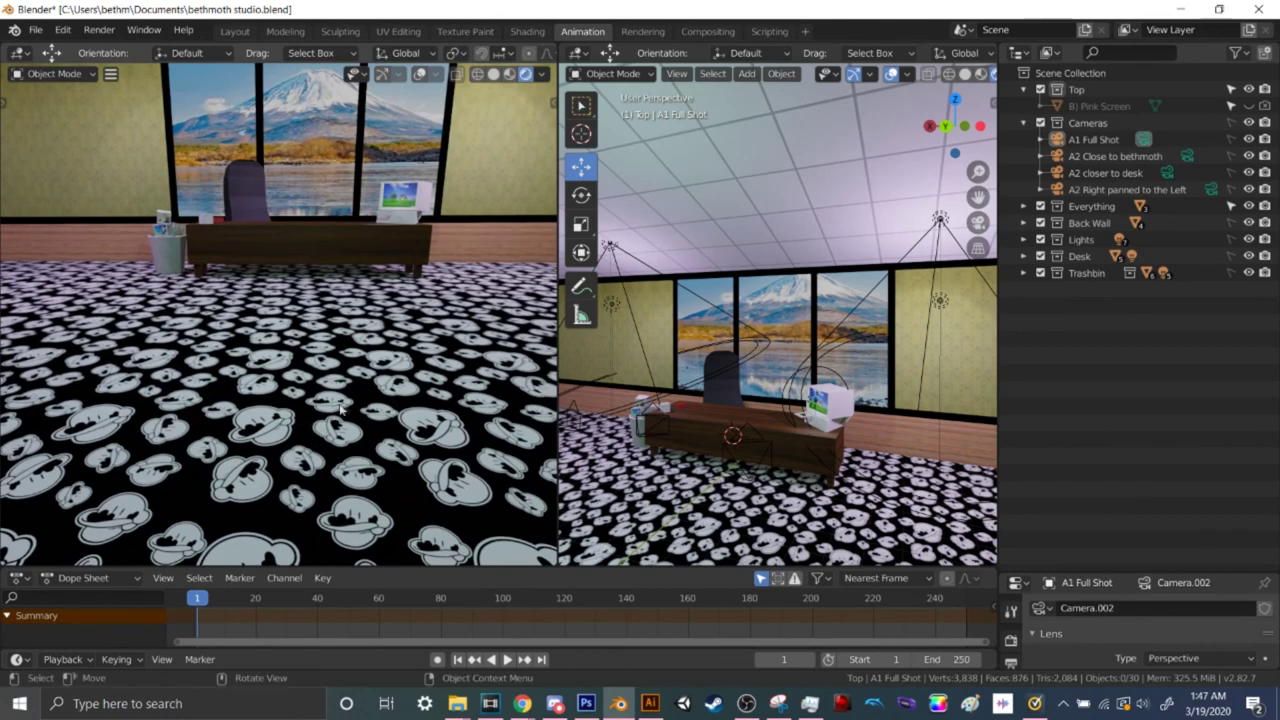
middle_drag(357, 385, 355, 420)
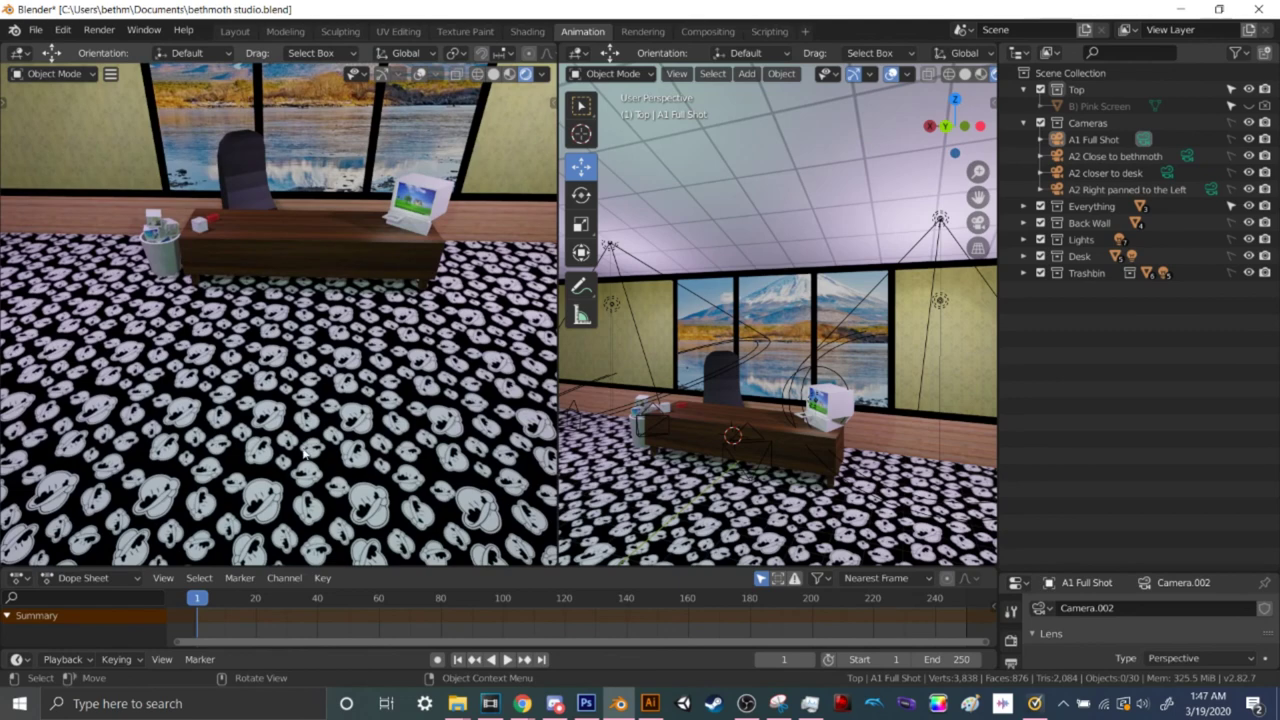
middle_drag(352, 456, 346, 325)
scroll(346, 325, up, 4)
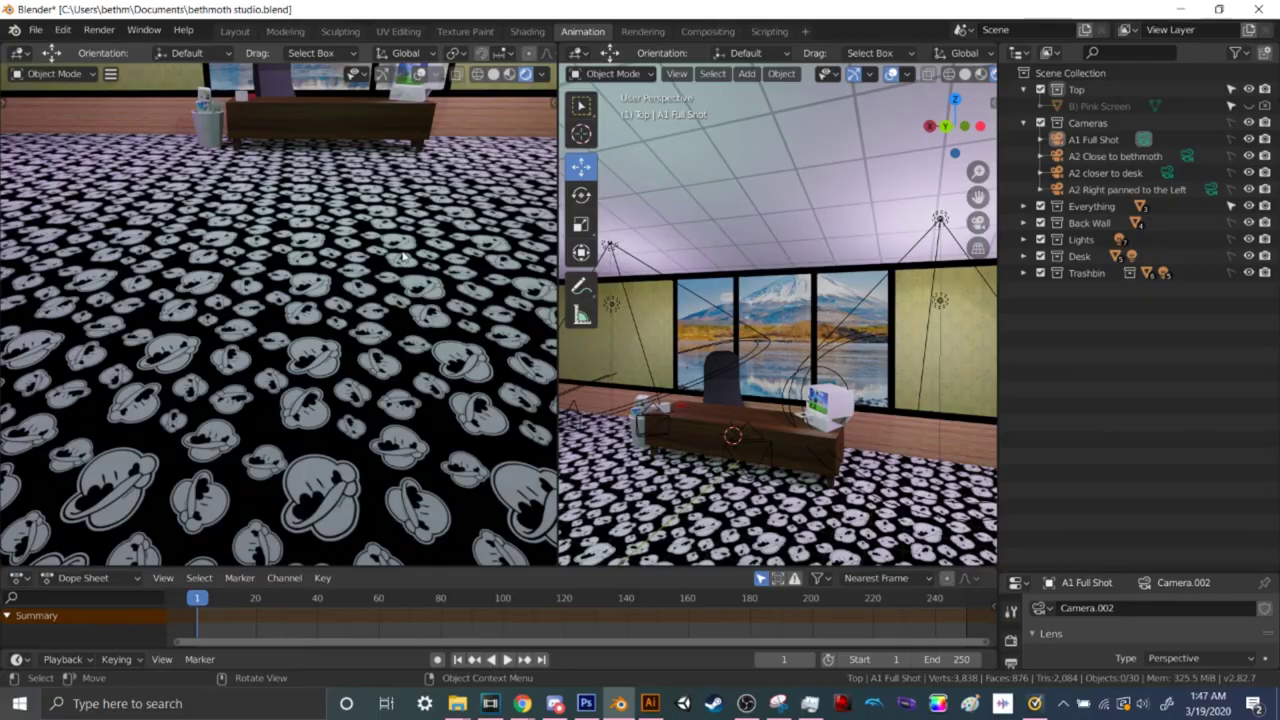
middle_drag(374, 253, 318, 273)
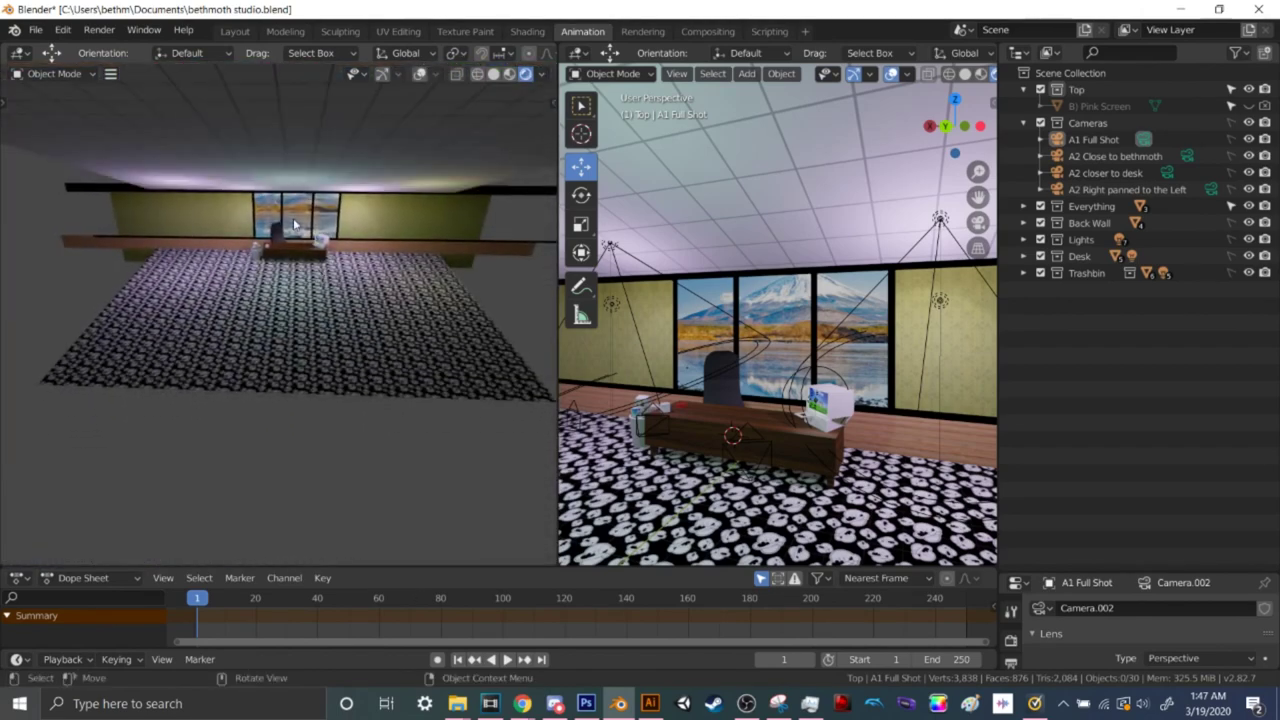
Inspect the desk, chair and small props on the desktop up close in rendered and material preview shading
scroll(295, 224, up, 6)
middle_drag(300, 226, 304, 327)
scroll(288, 267, up, 2)
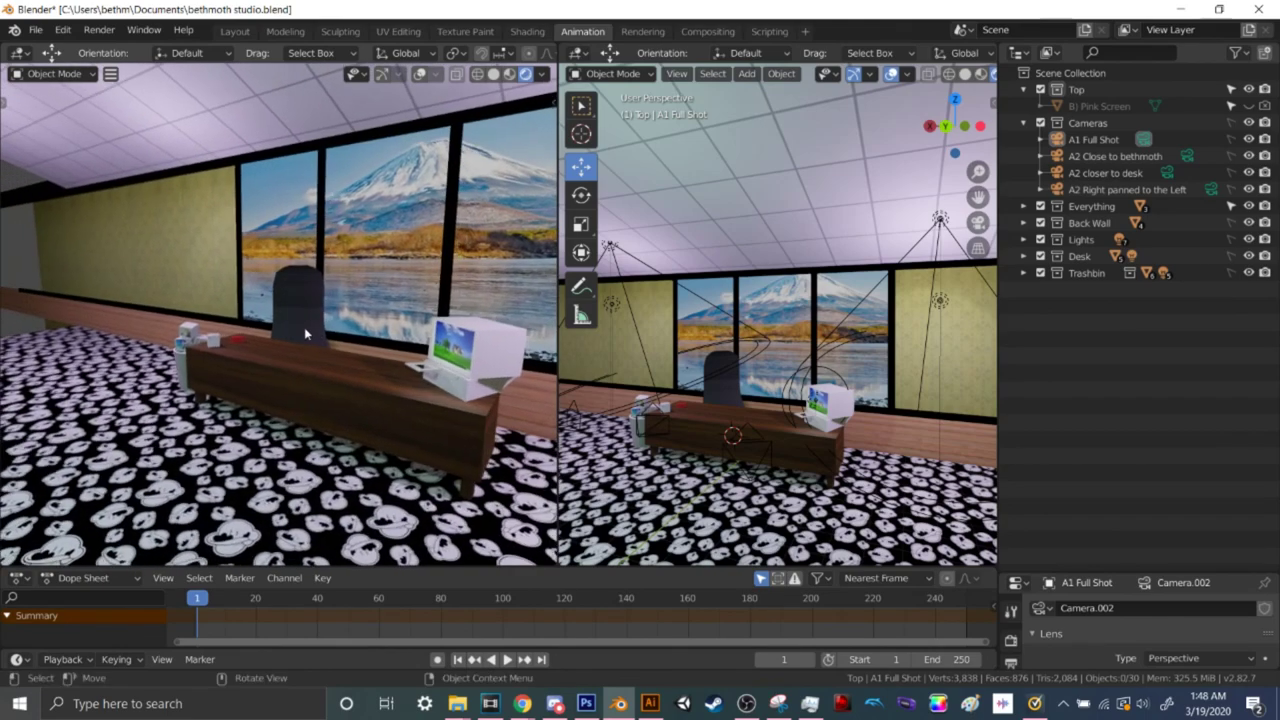
middle_drag(349, 380, 60, 290)
scroll(245, 321, up, 4)
key(b)
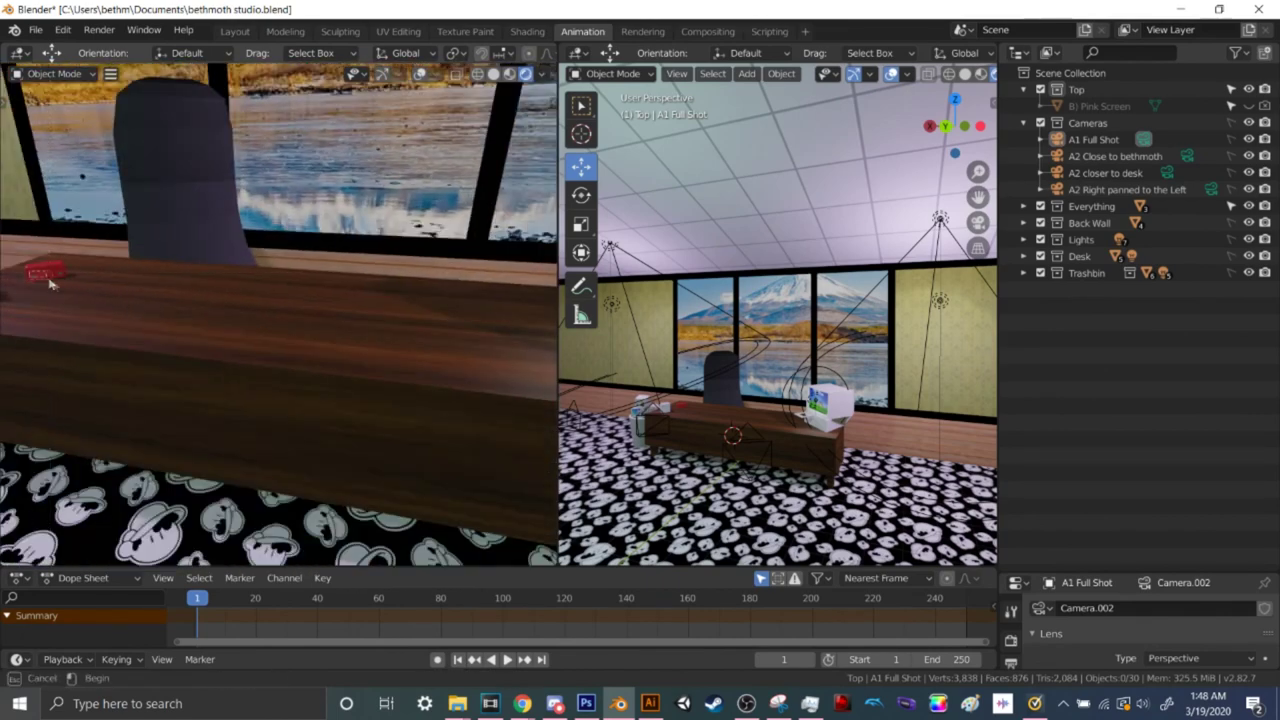
drag(45, 280, 118, 287)
middle_drag(183, 288, 428, 175)
click(509, 76)
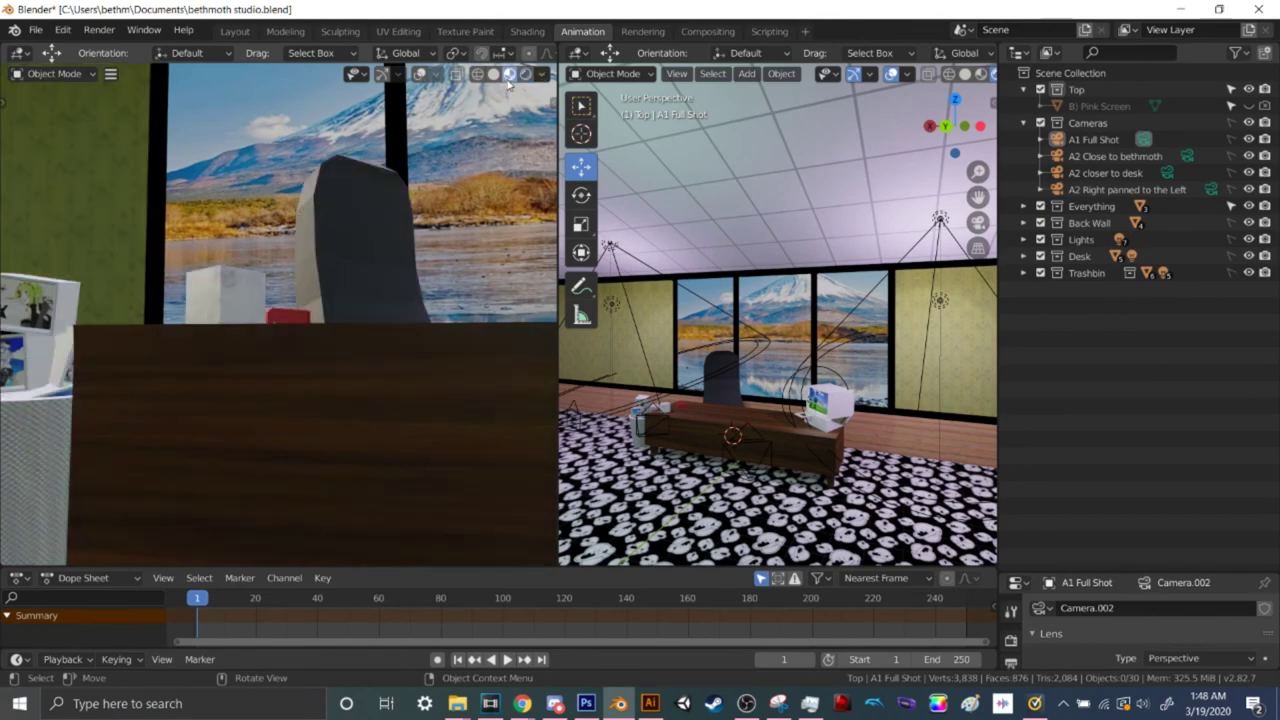
scroll(436, 356, down, 4)
mouse_move(437, 354)
middle_down()
mouse_move(425, 336)
mouse_move(418, 369)
middle_up()
scroll(360, 330, down, 10)
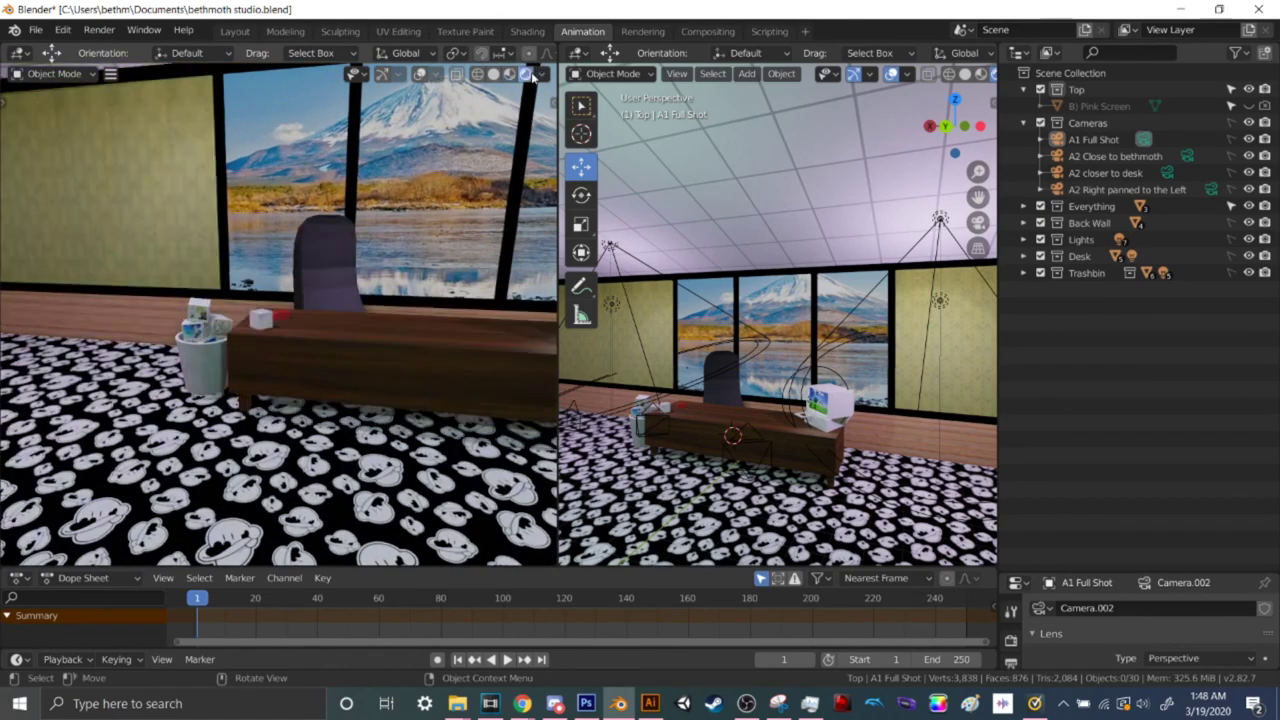
Inspect the back wall's wood planks, black trim, windows and wallpaper, along with the tiled ceiling above the desk
middle_drag(354, 364, 360, 327)
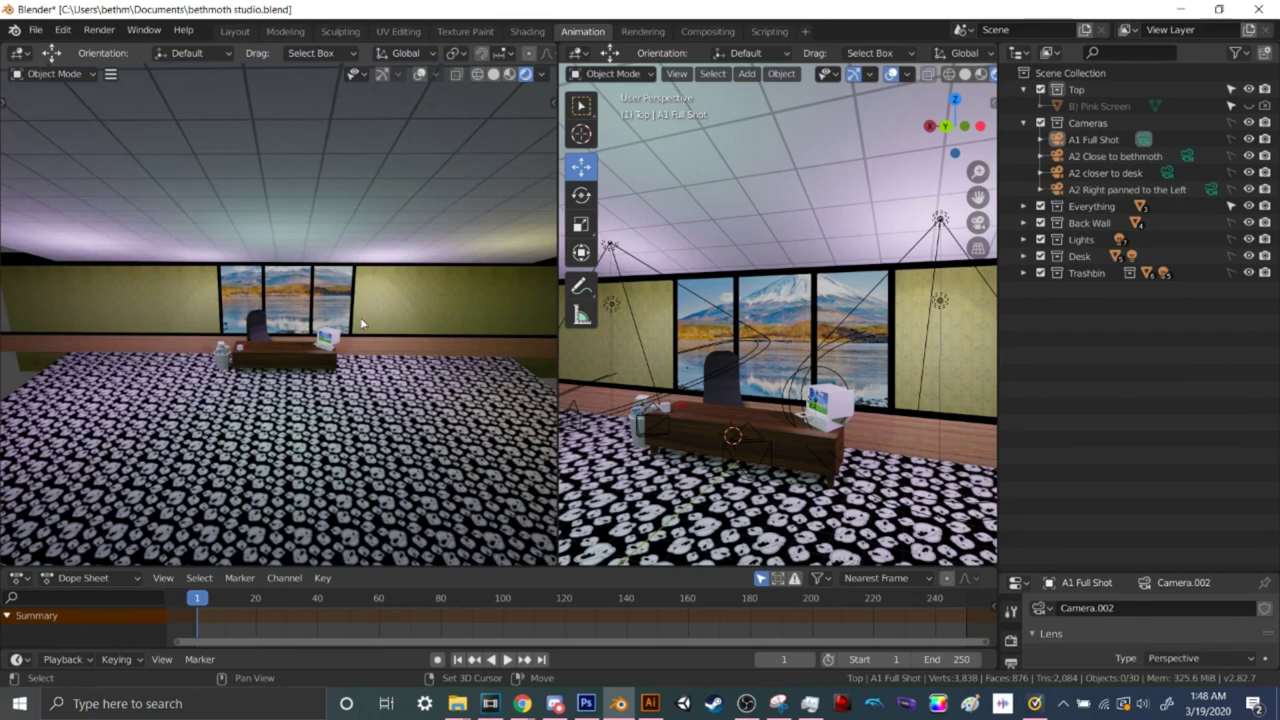
key(b)
drag(377, 342, 354, 357)
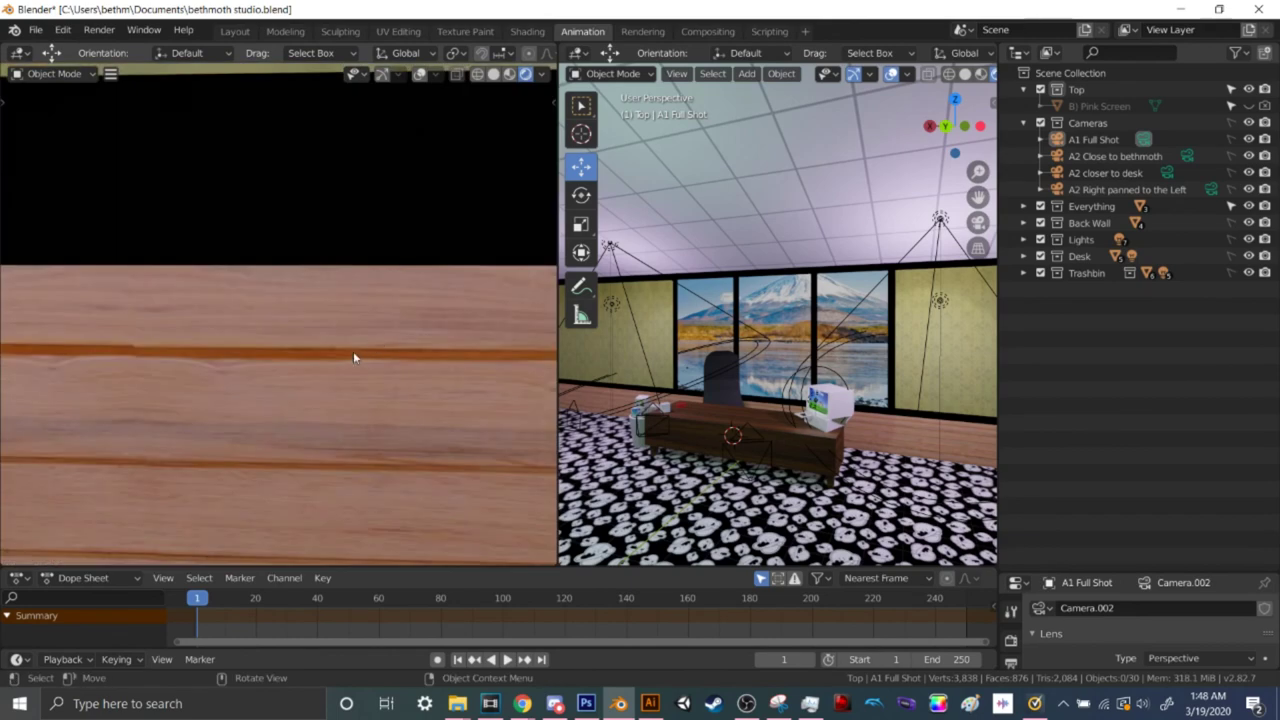
scroll(326, 386, down, 4)
scroll(391, 366, down, 5)
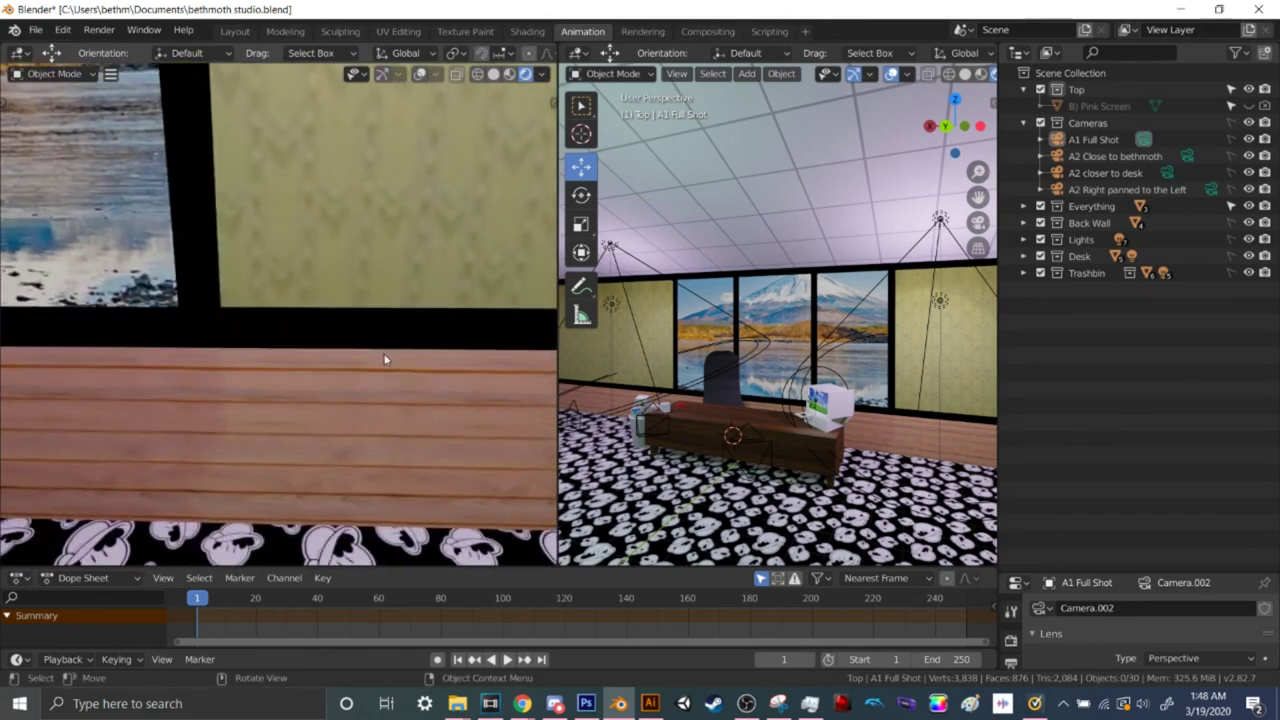
middle_drag(280, 280, 335, 327)
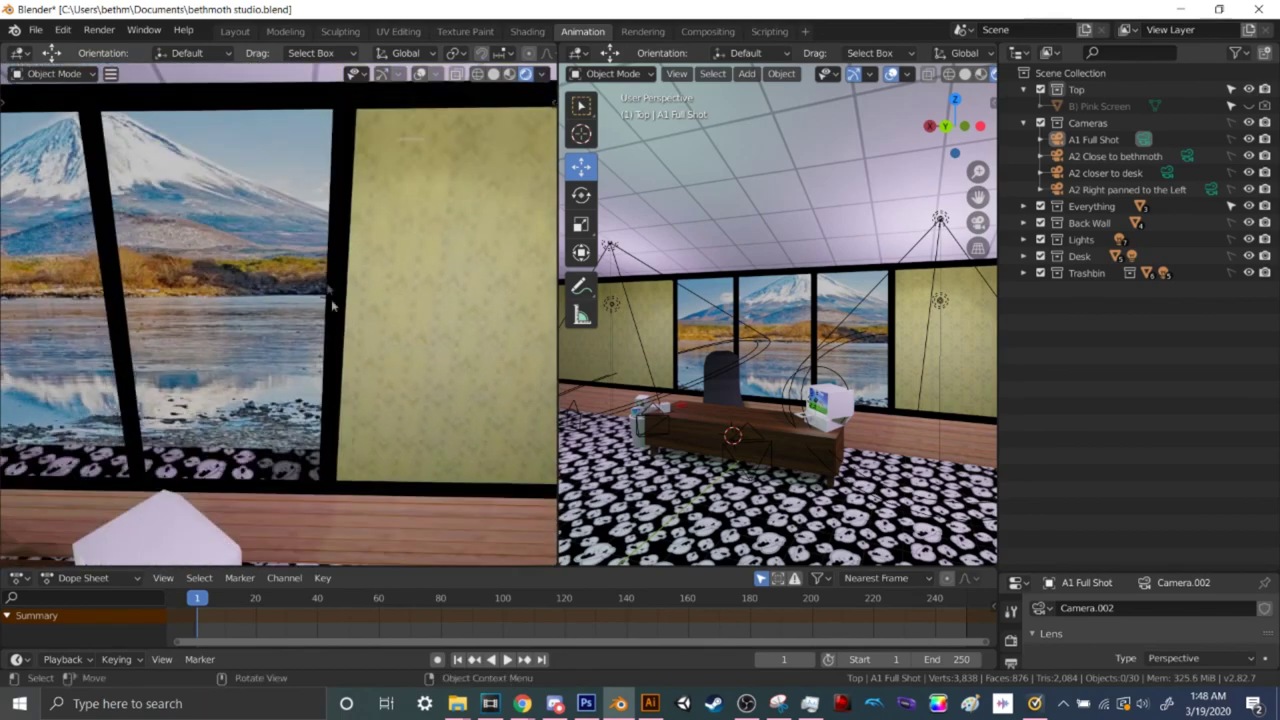
middle_drag(200, 326, 340, 247)
scroll(366, 300, down, 5)
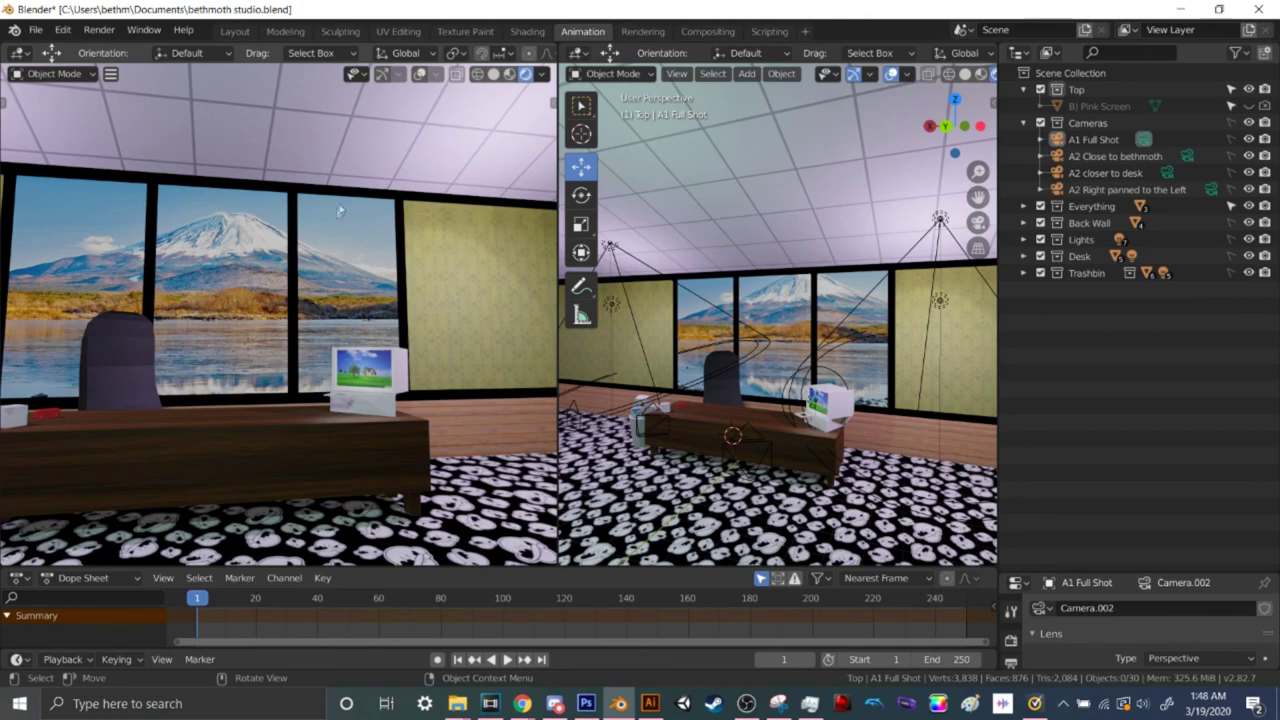
scroll(336, 207, up, 3)
middle_drag(336, 207, 150, 340)
scroll(206, 354, down, 4)
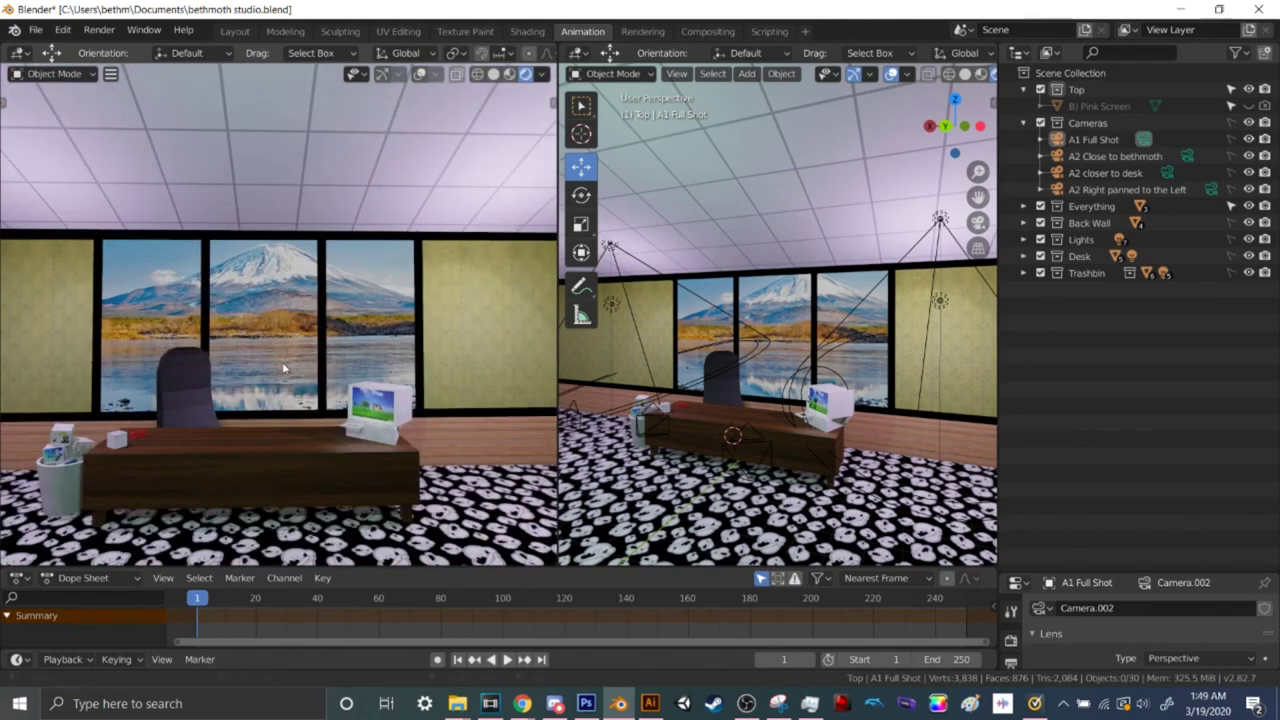
scroll(282, 368, up, 3)
middle_drag(224, 393, 253, 388)
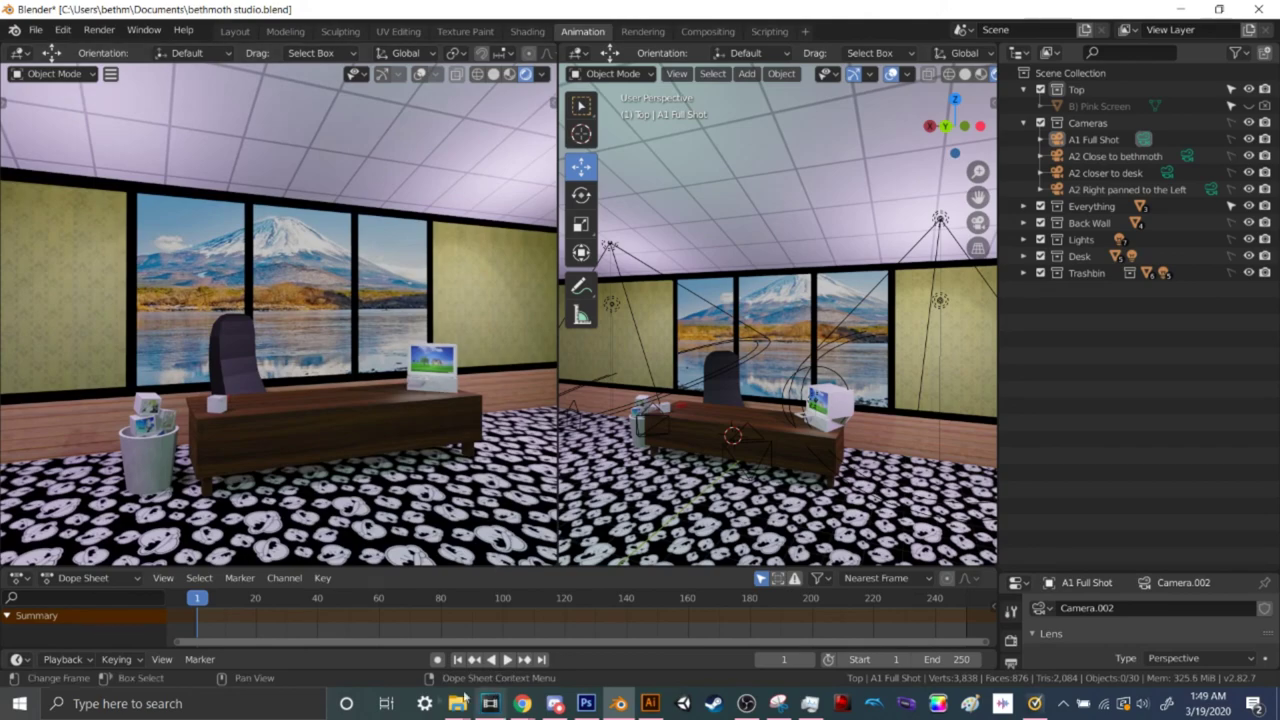
Switch to File Explorer and view the Close to bethmoth folder in Camera Shots with extra large icons
mouse_move(455, 703)
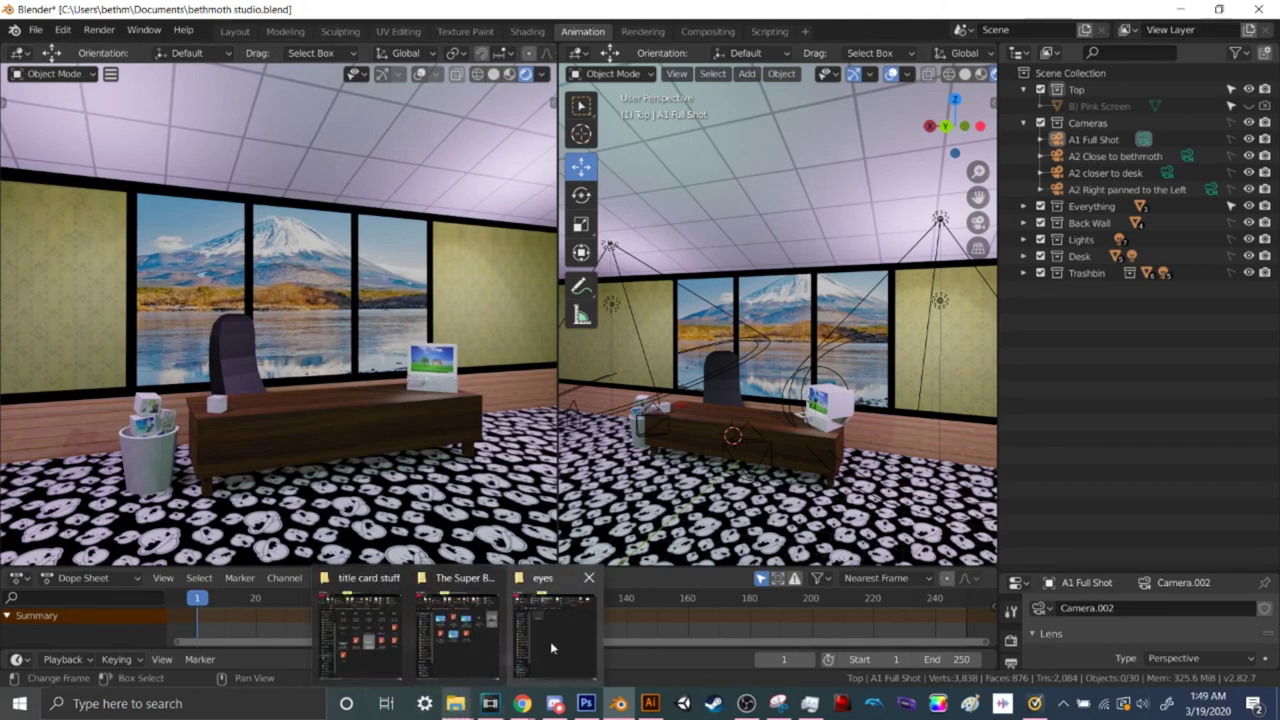
mouse_move(452, 640)
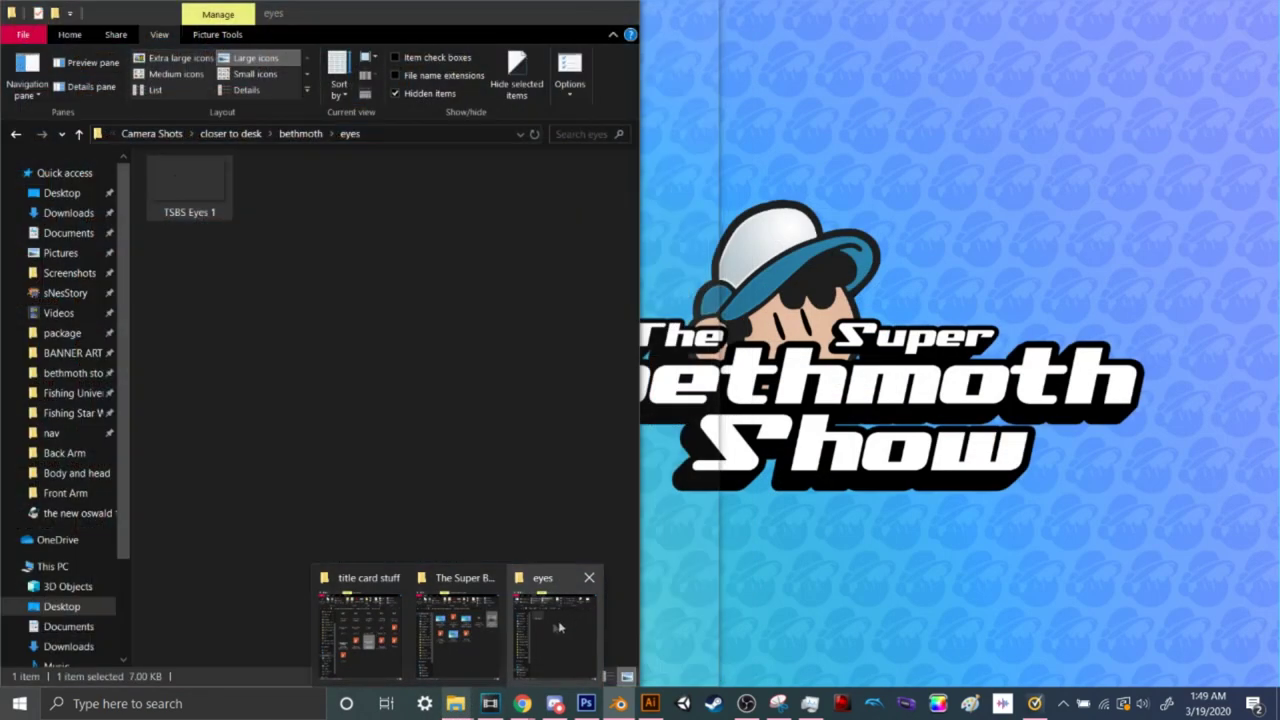
click(539, 620)
click(245, 134)
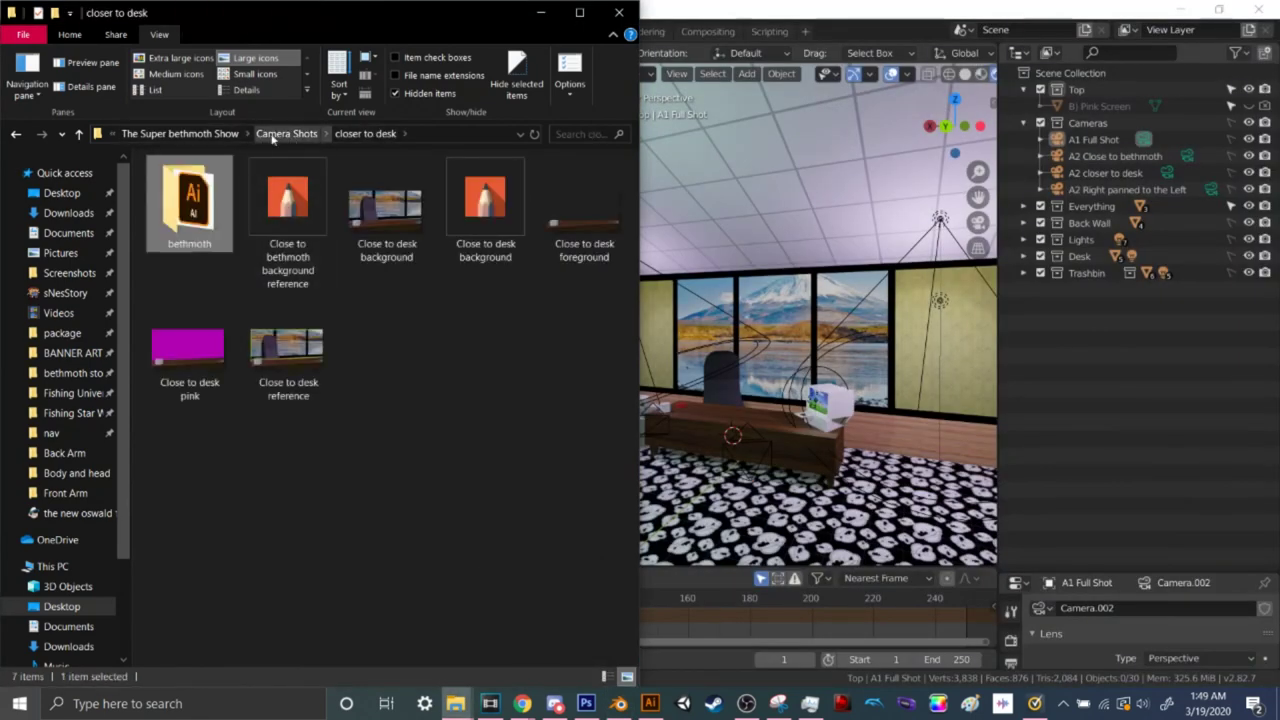
click(276, 133)
double_click(268, 184)
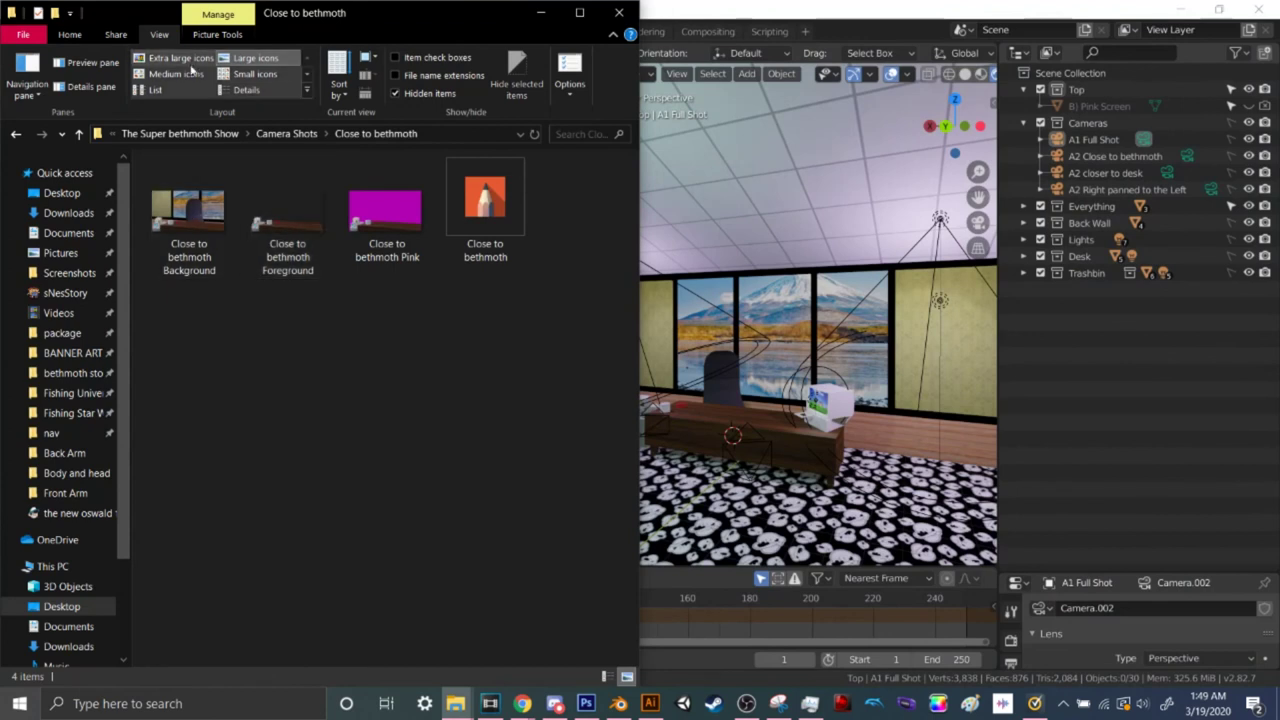
click(178, 58)
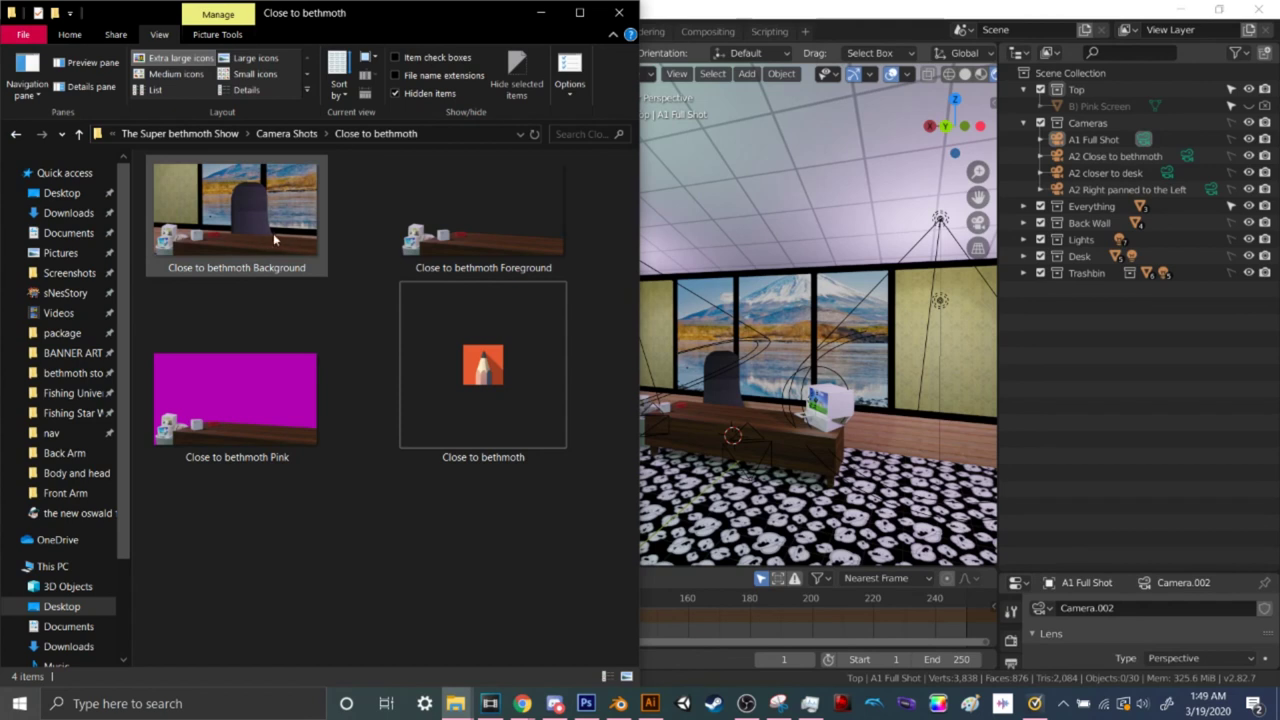
Browse the closer to desk shot folder and its bethmoth subfolder of character parts
click(13, 134)
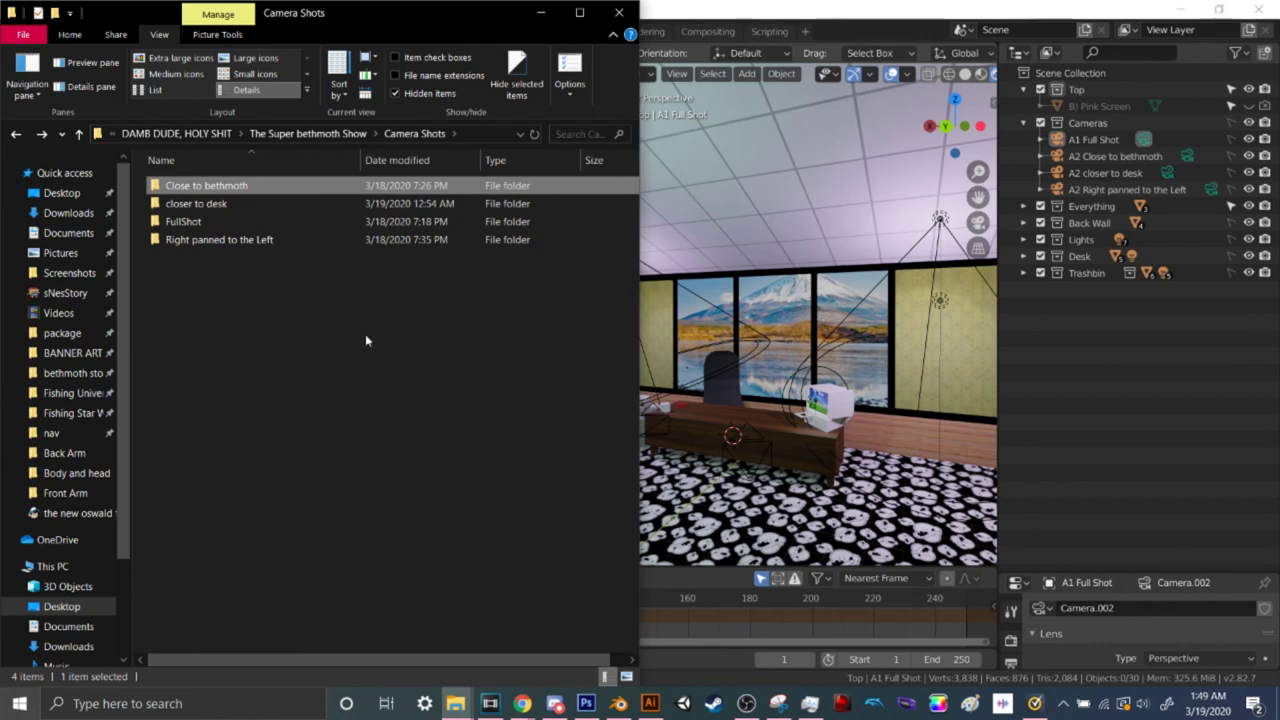
double_click(255, 202)
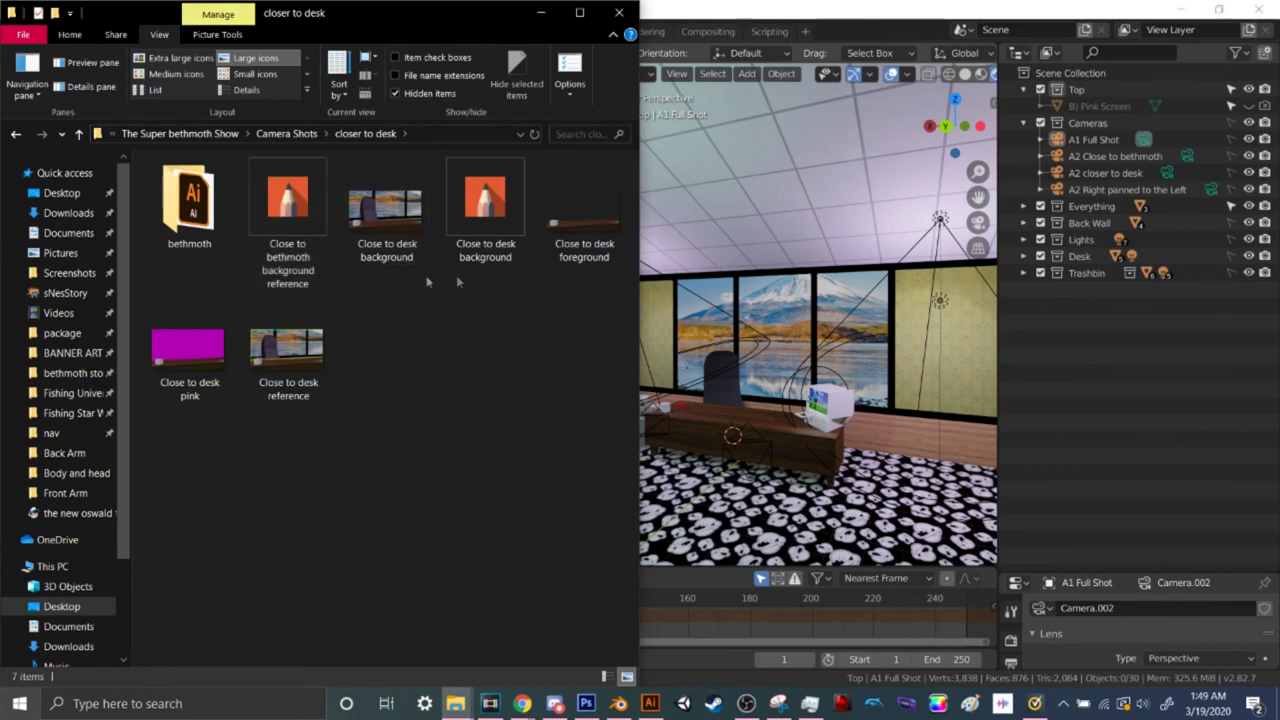
double_click(186, 224)
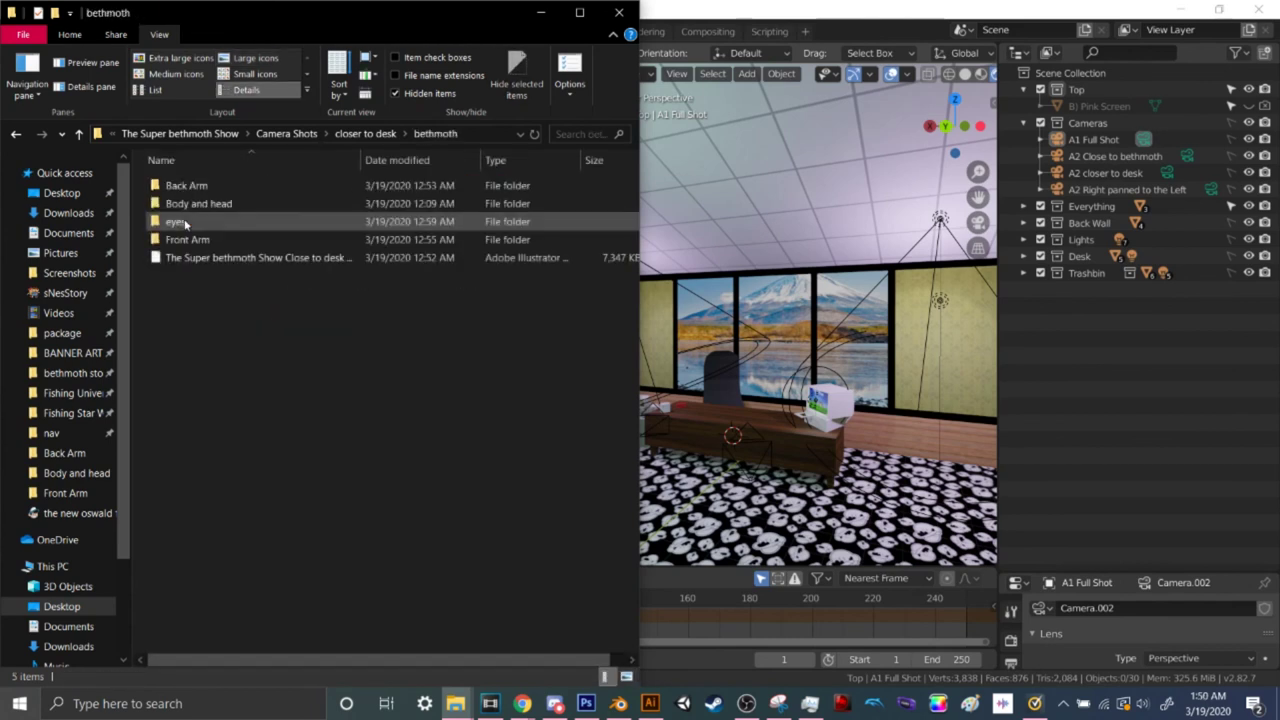
click(15, 135)
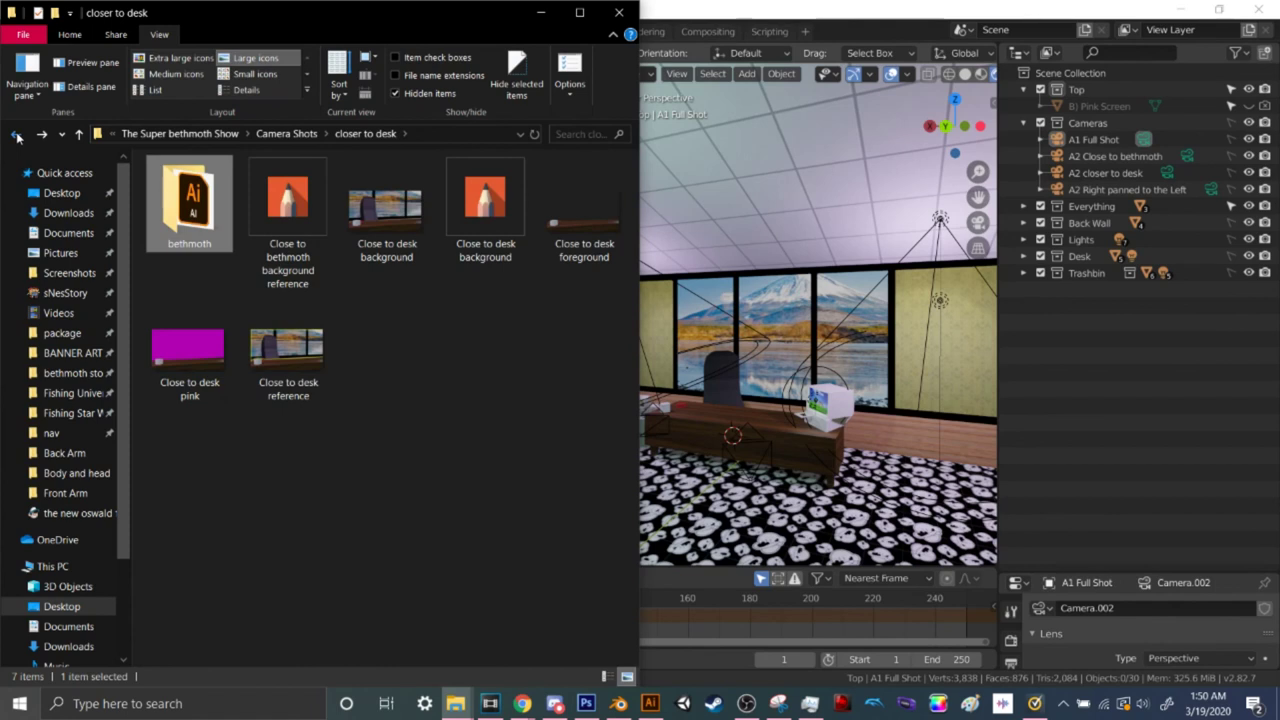
Return to Blender, look through the scene camera and make A2 Close to bethmoth the active camera
click(703, 62)
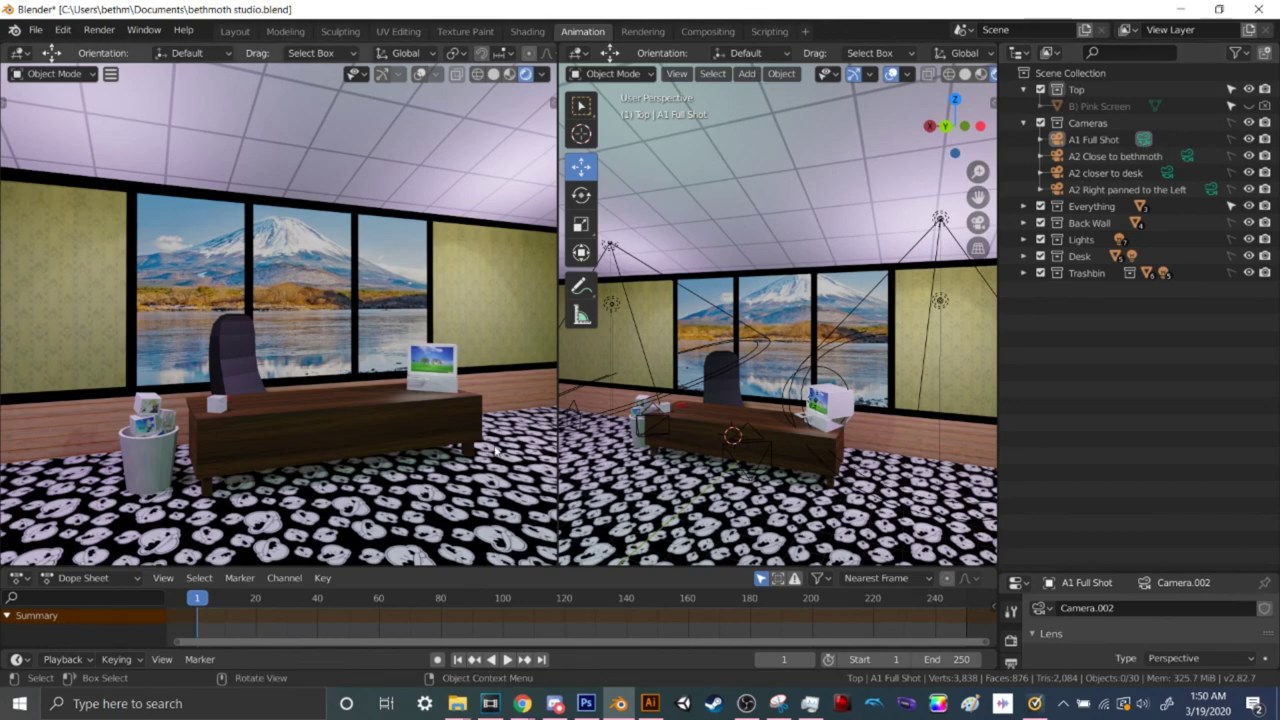
key(KP_0)
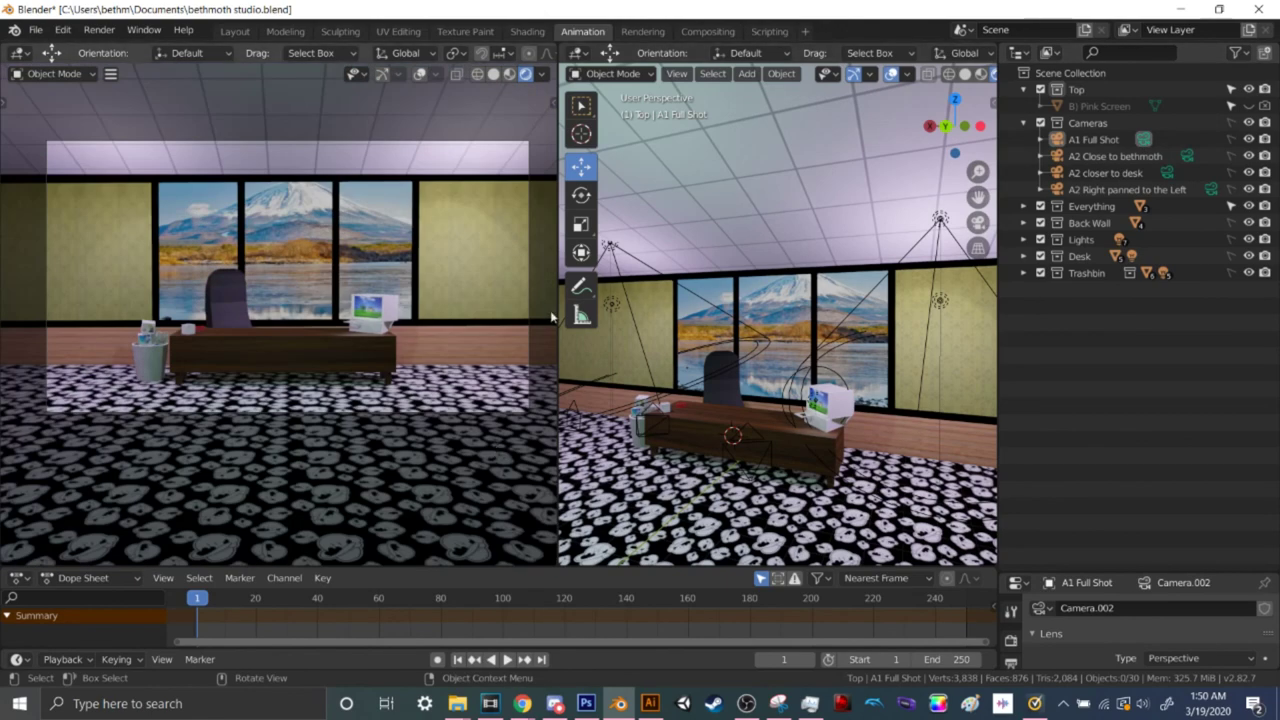
click(1186, 157)
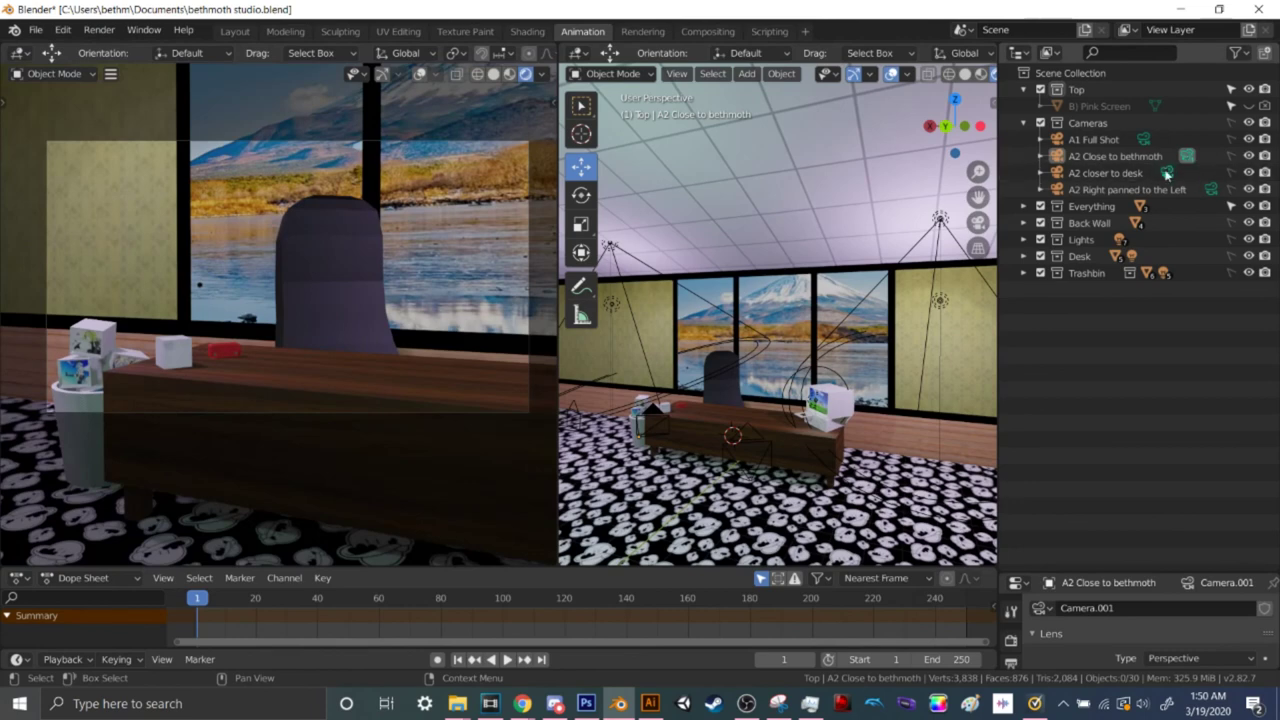
click(1166, 173)
click(1187, 157)
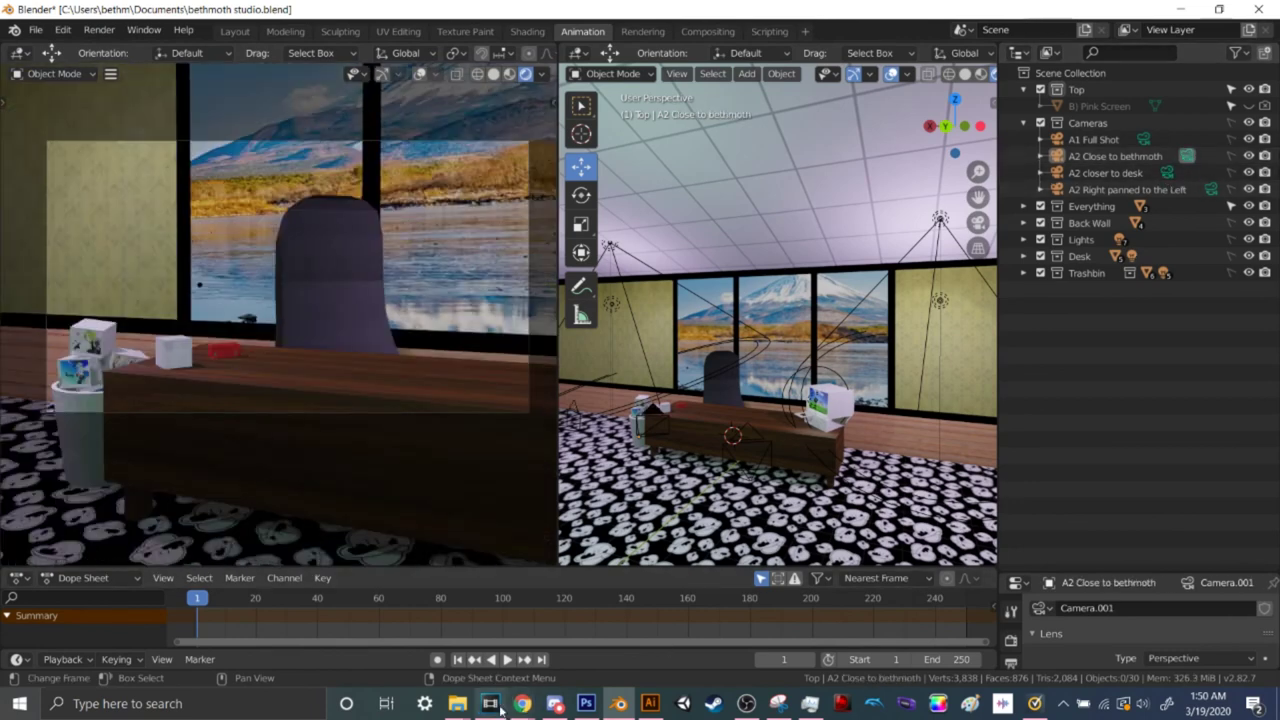
Check the composited desk shot in Vegas Pro, return to Blender and make A2 closer to desk the active camera
key(alt+Tab)
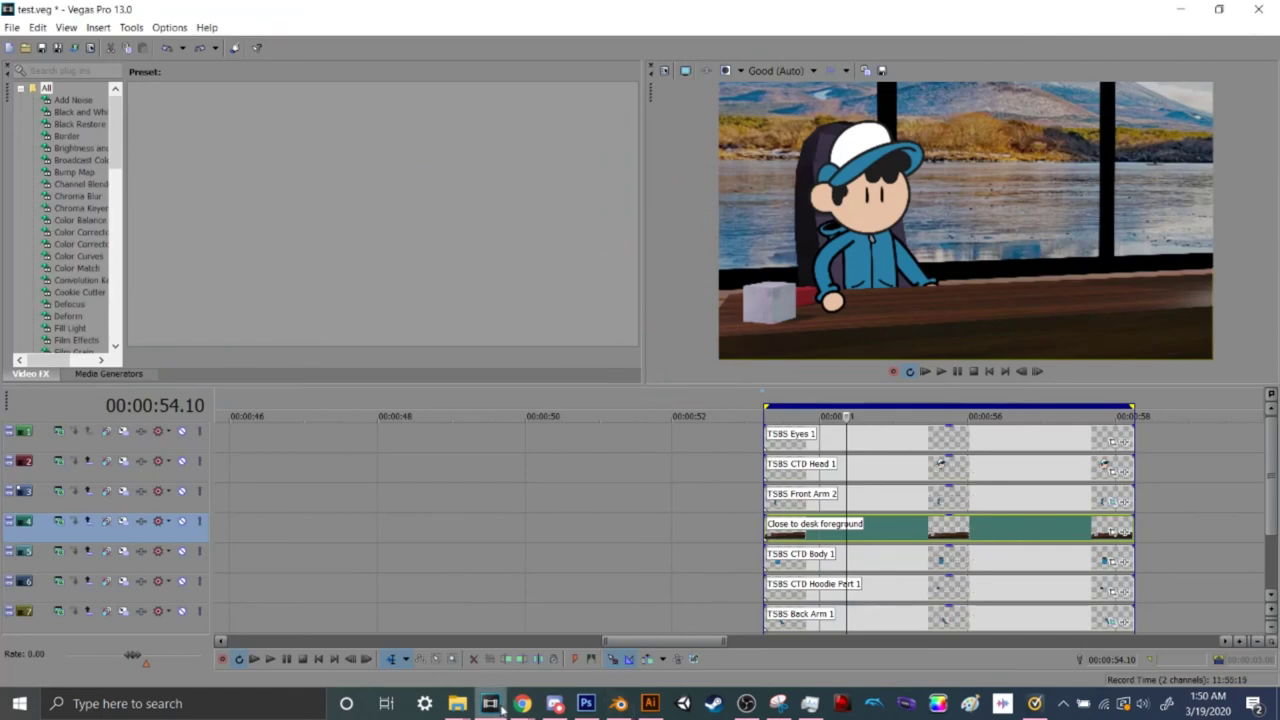
click(1179, 11)
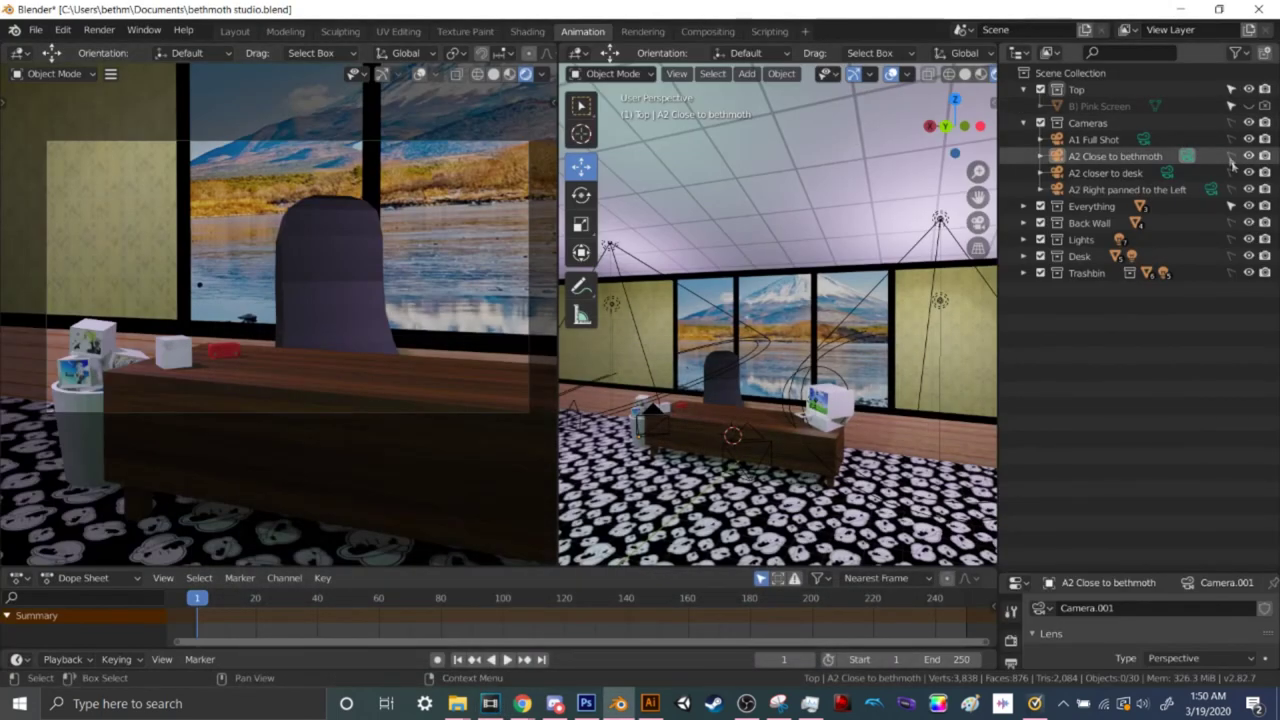
click(1167, 173)
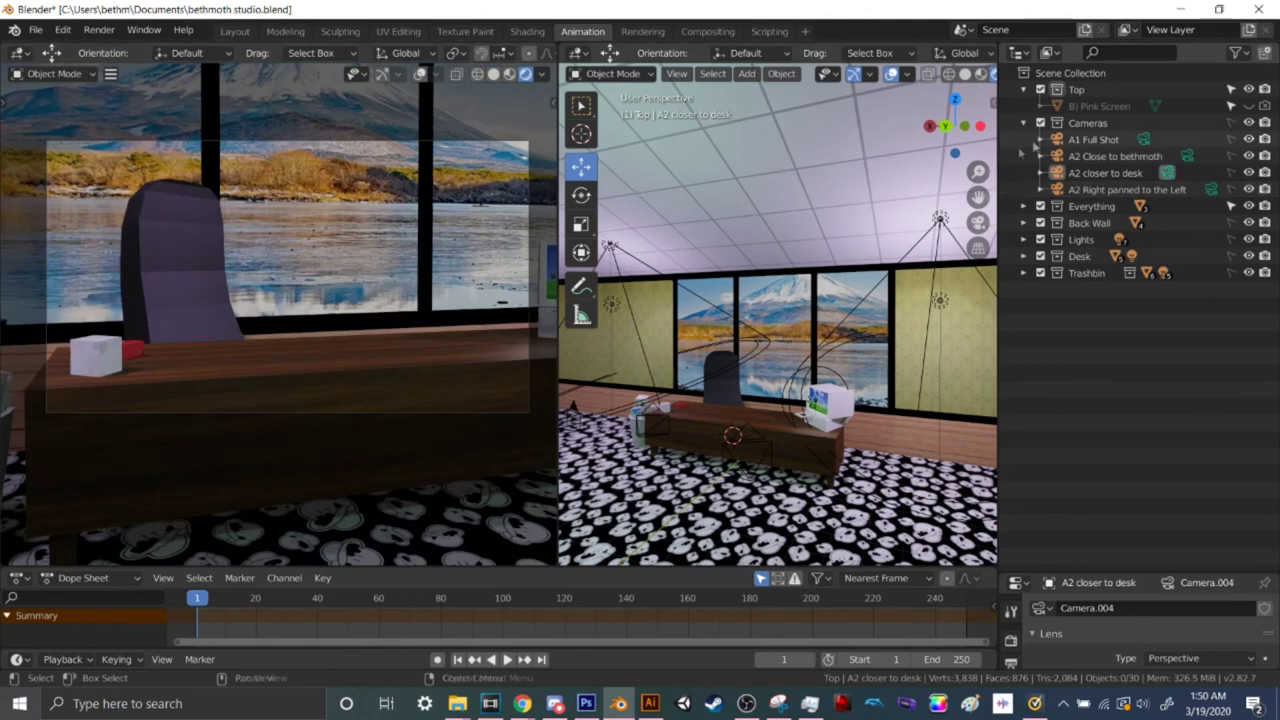
click(1188, 157)
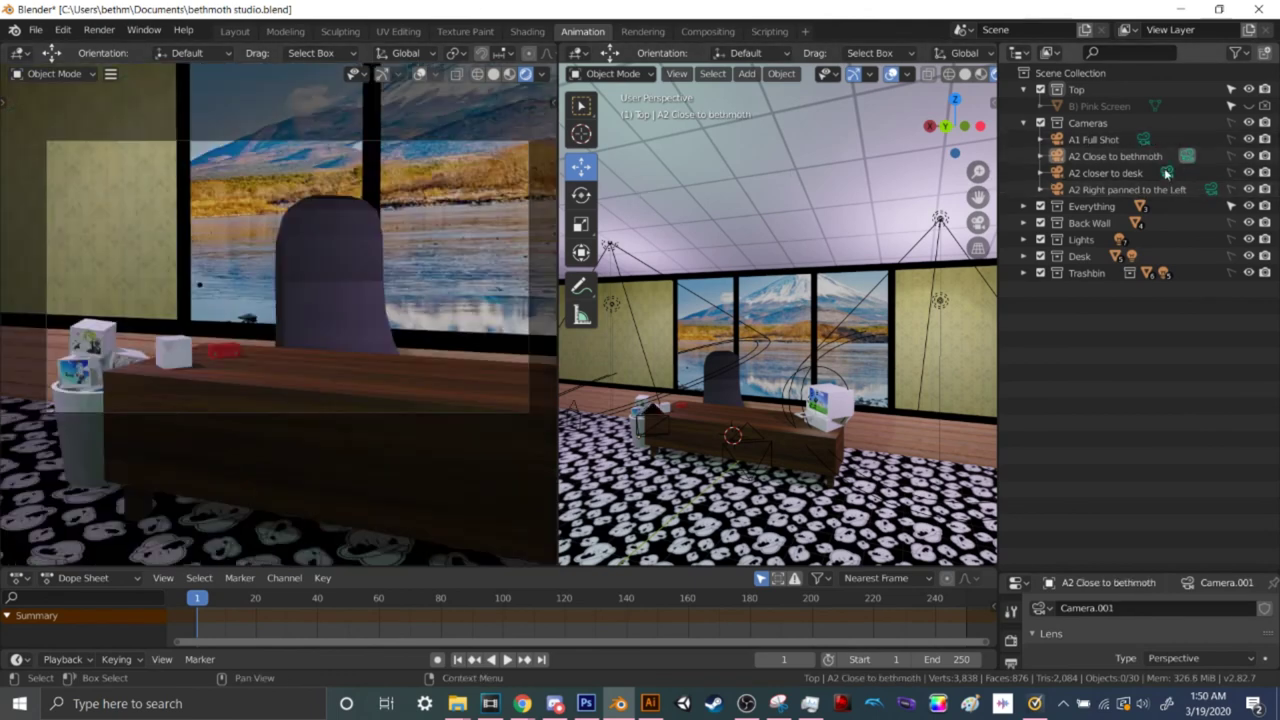
click(1166, 174)
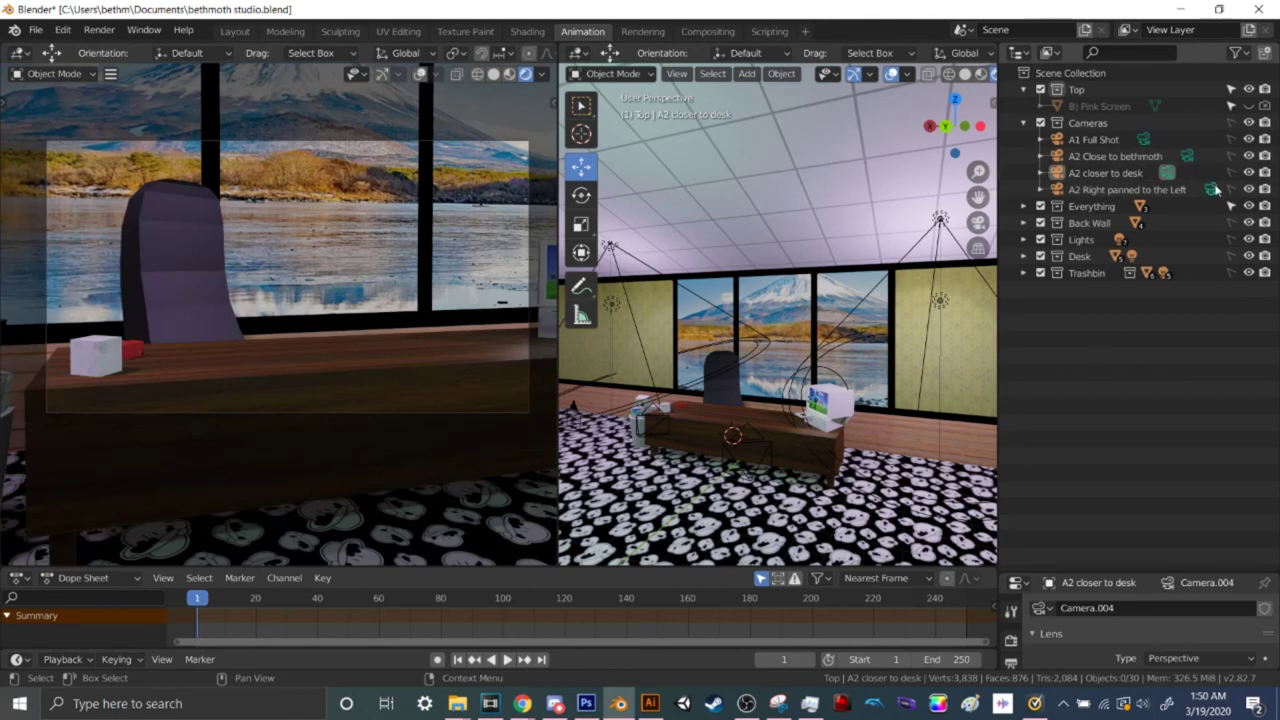
Compare the shot angles by activating the A2 Right panned to the Left, A2 Close to bethmoth and A2 closer to desk cameras in turn
click(1211, 189)
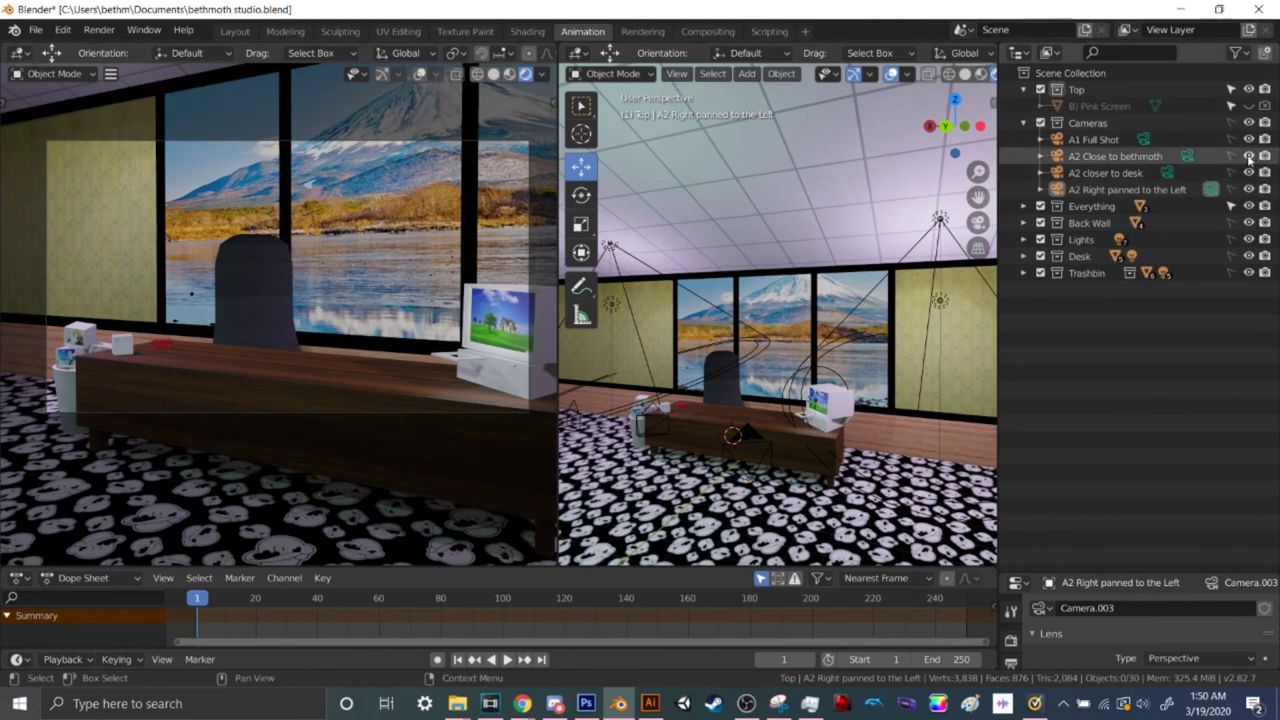
click(1187, 157)
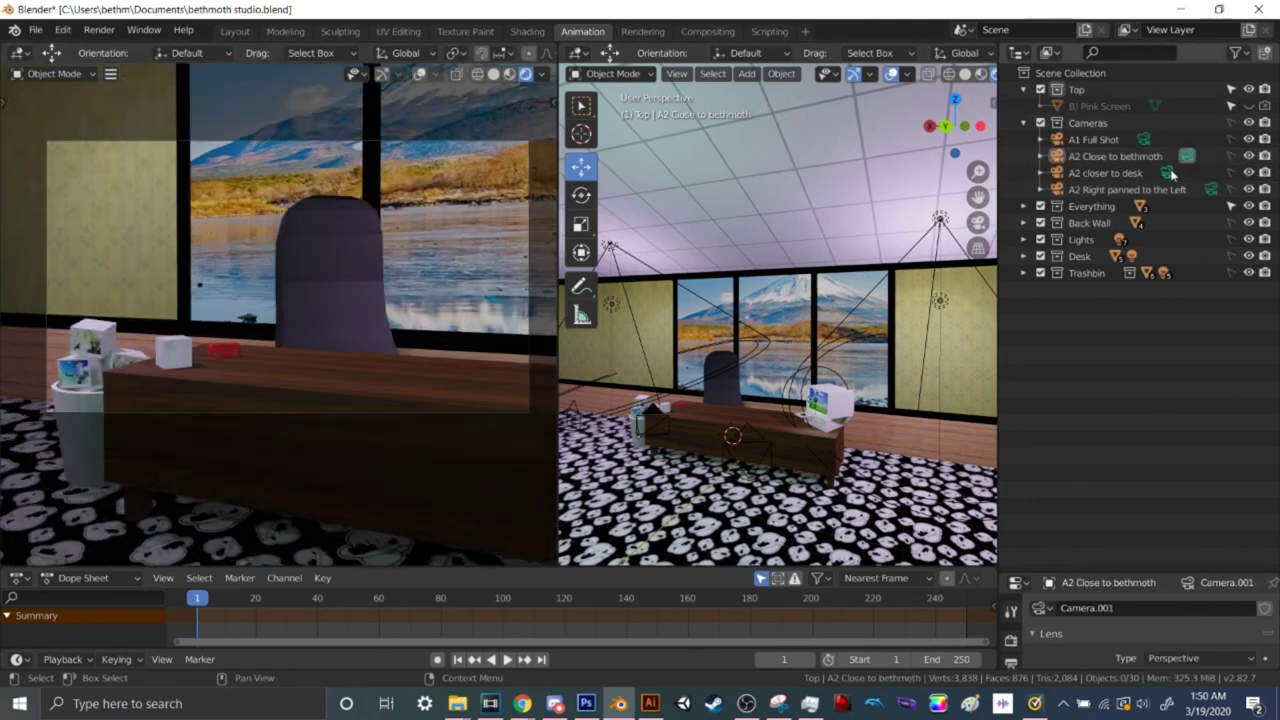
click(1169, 174)
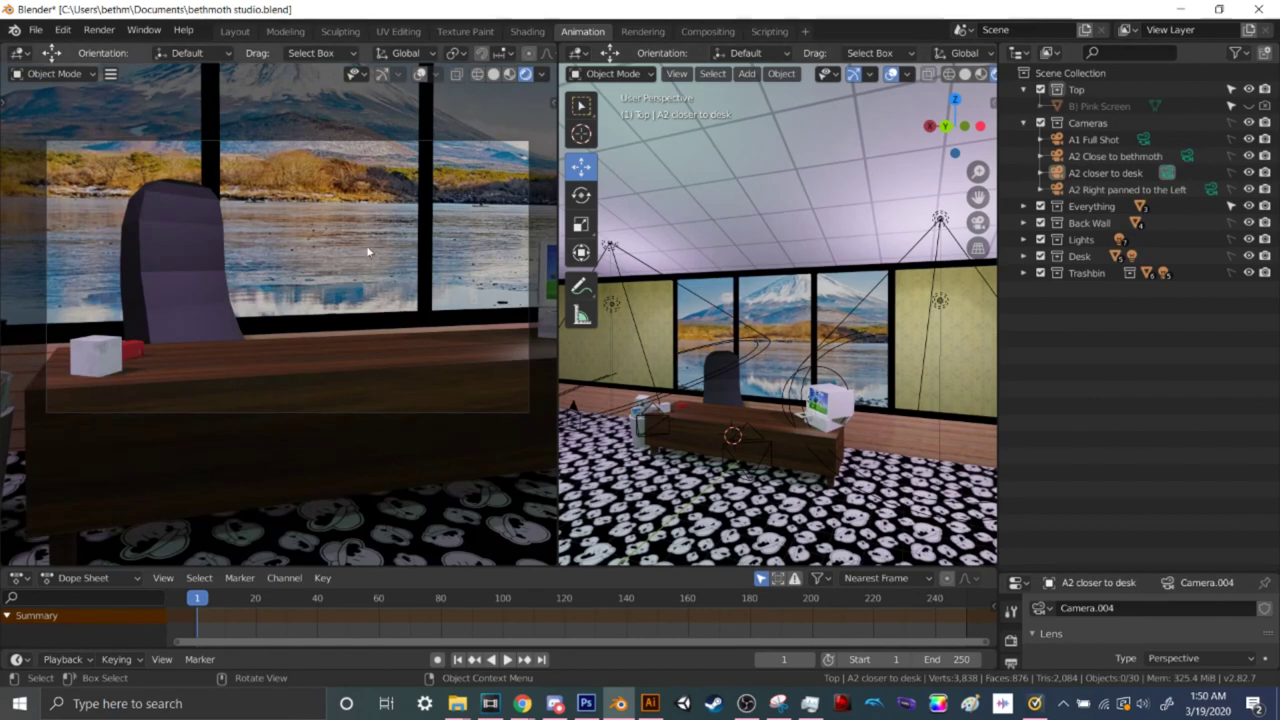
Examine the studio set outside the camera view, inspecting the desk, windows, patterned floor and ceiling from near and far
mouse_move(376, 274)
middle_down()
mouse_move(281, 260)
mouse_move(357, 264)
mouse_move(356, 278)
mouse_move(360, 266)
middle_up()
key(KP_0)
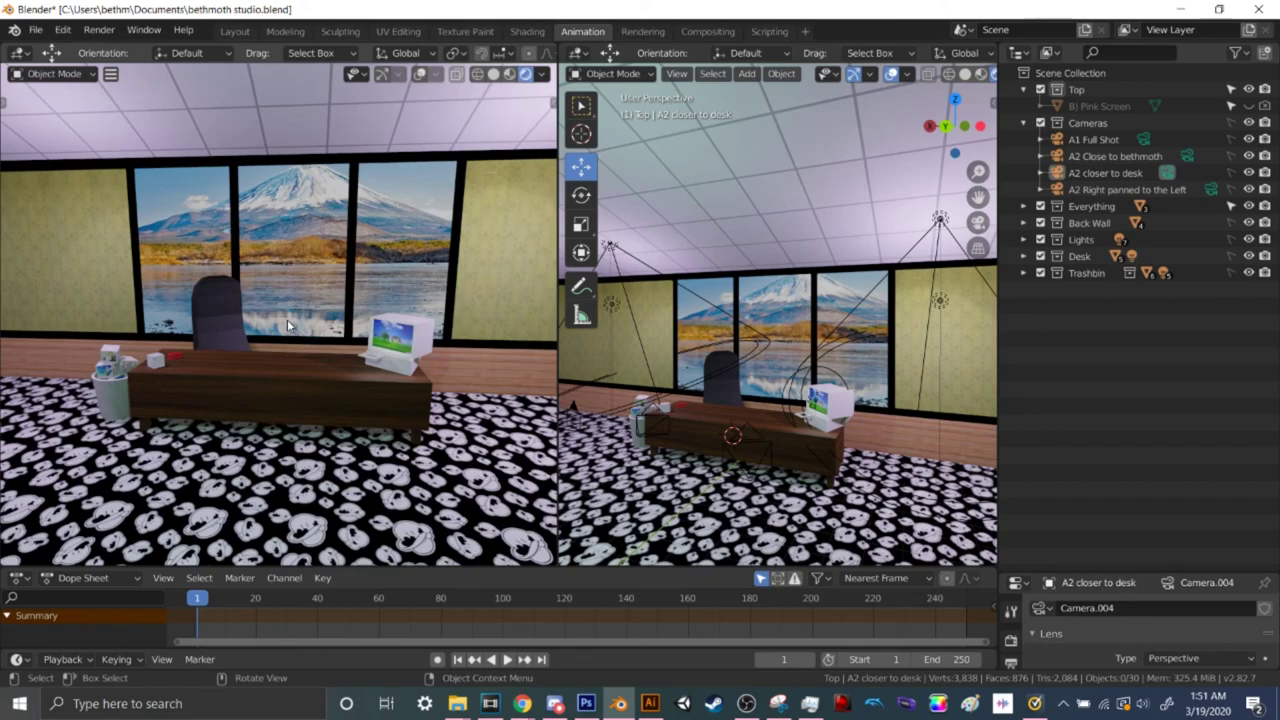
scroll(287, 319, up, 8)
middle_drag(403, 323, 369, 313)
scroll(388, 316, down, 3)
middle_drag(303, 287, 289, 295)
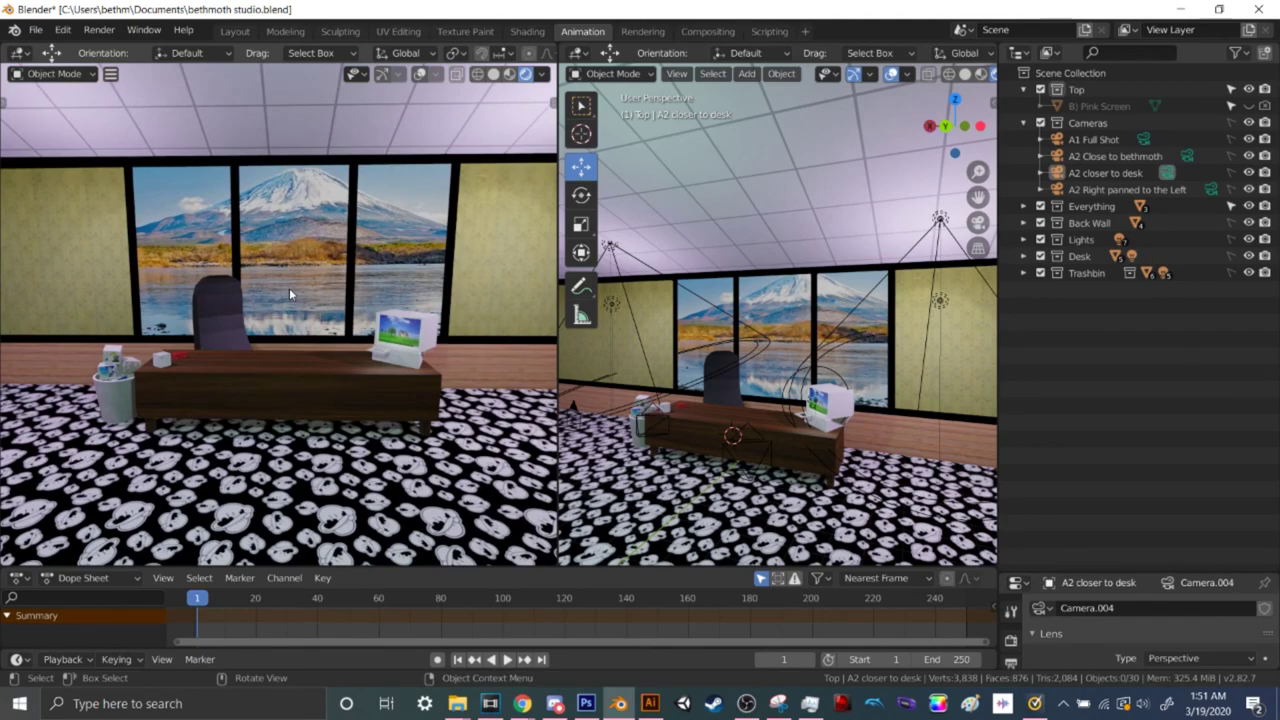
middle_drag(289, 288, 438, 320)
scroll(305, 303, down, 2)
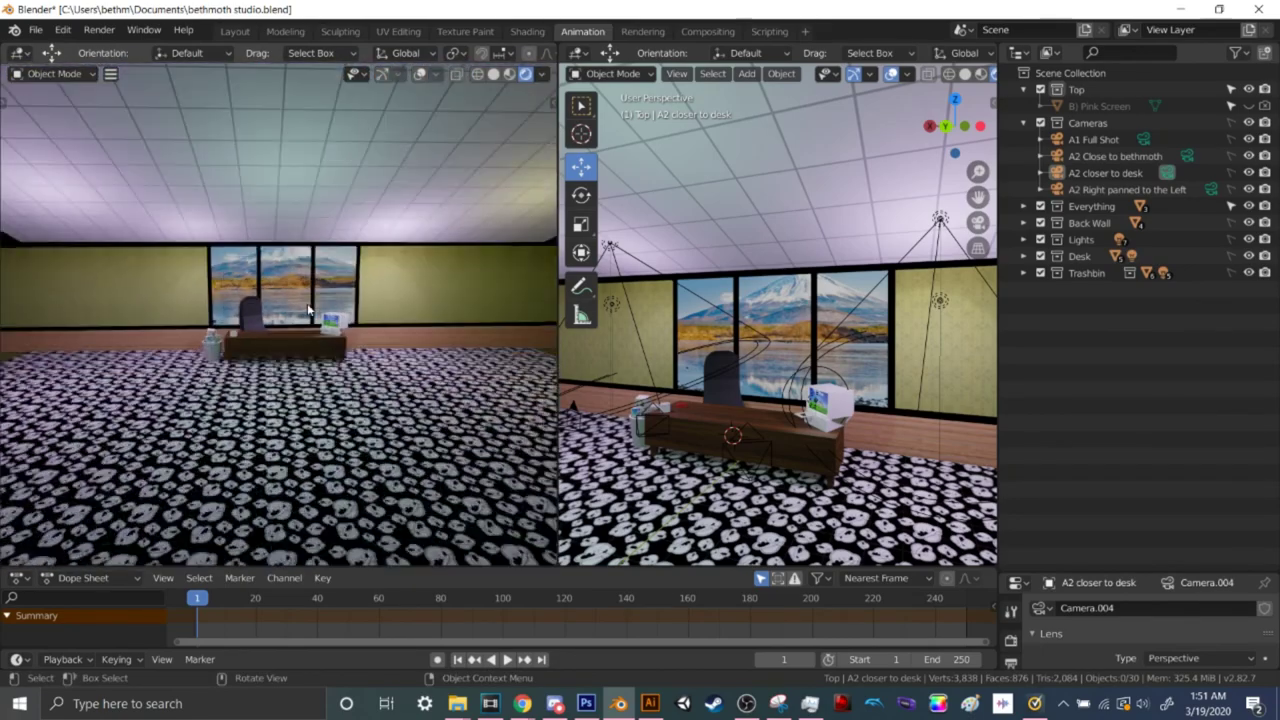
scroll(305, 303, up, 4)
mouse_move(305, 303)
middle_down()
mouse_move(290, 303)
mouse_move(300, 357)
mouse_move(293, 284)
mouse_move(294, 312)
middle_up()
key(KP_0)
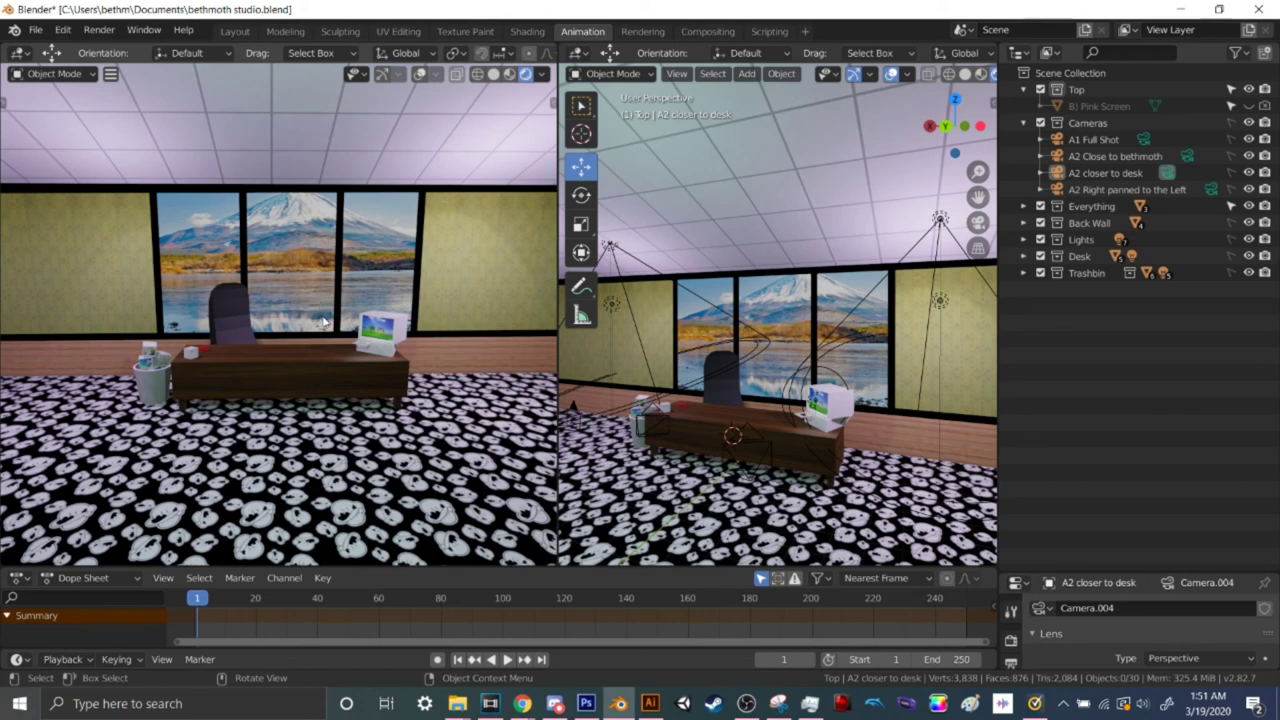
middle_drag(325, 320, 380, 330)
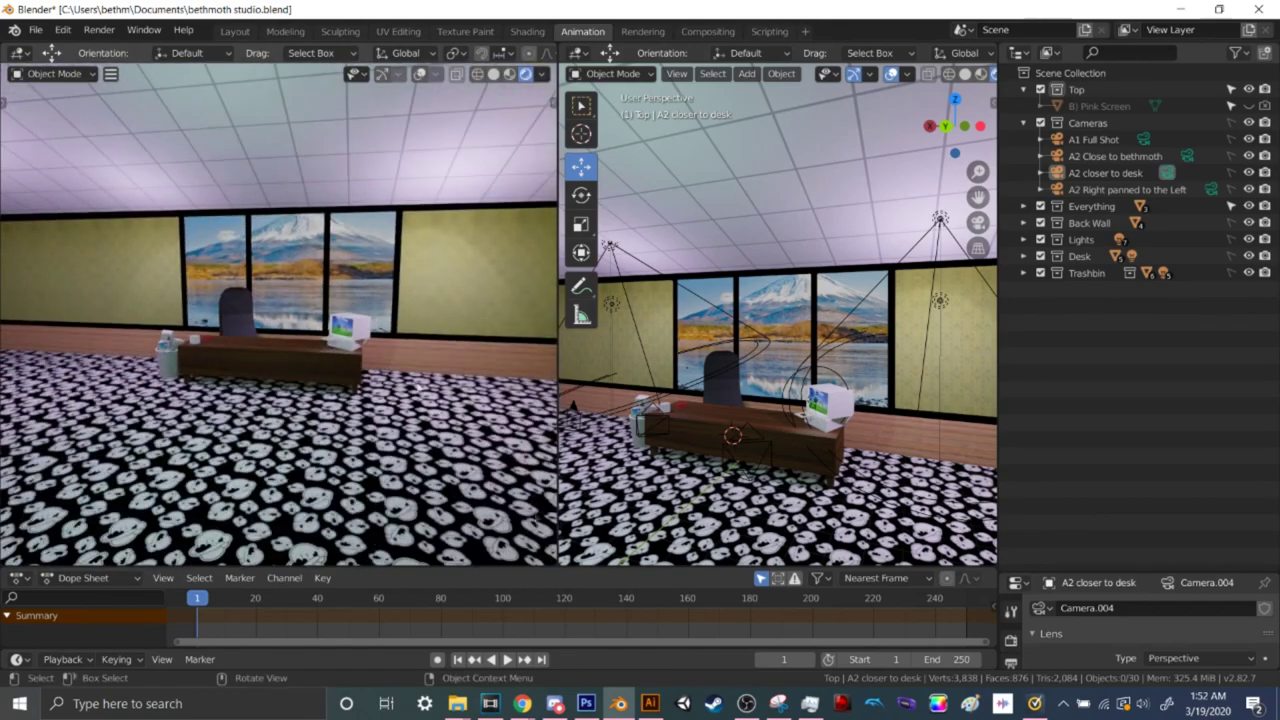
click(746, 703)
click(746, 703)
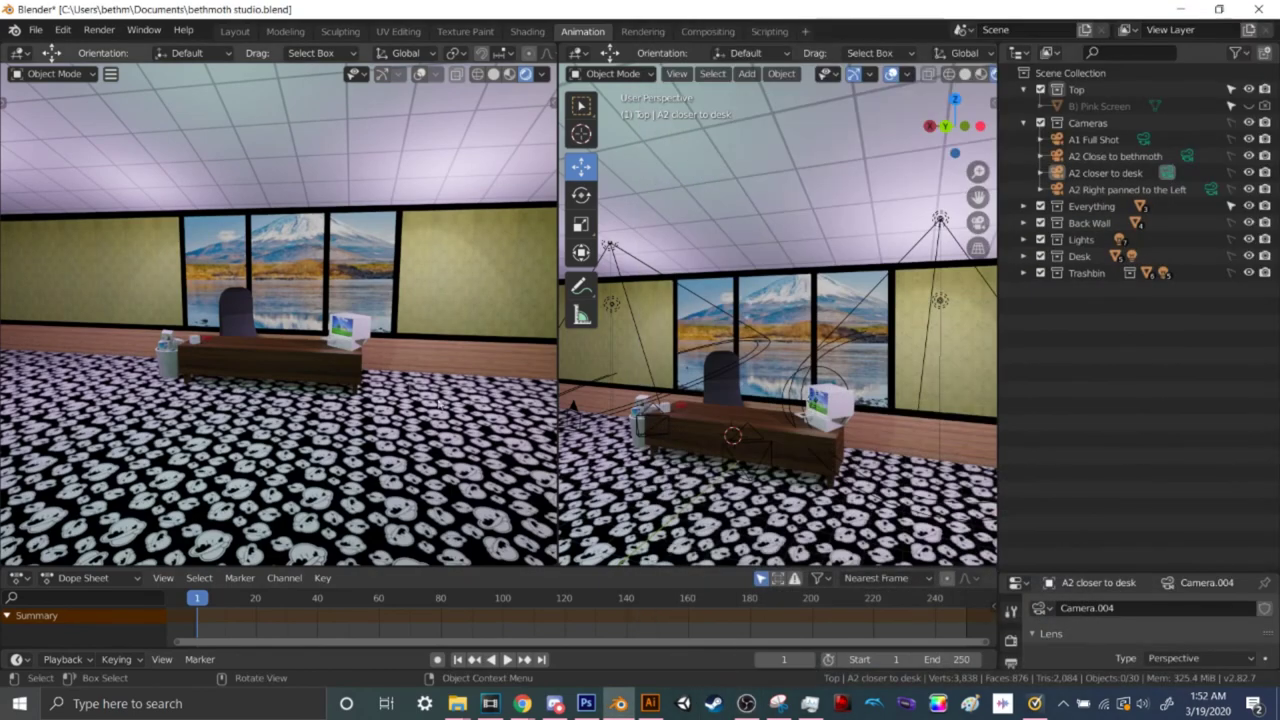
scroll(113, 362, down, 5)
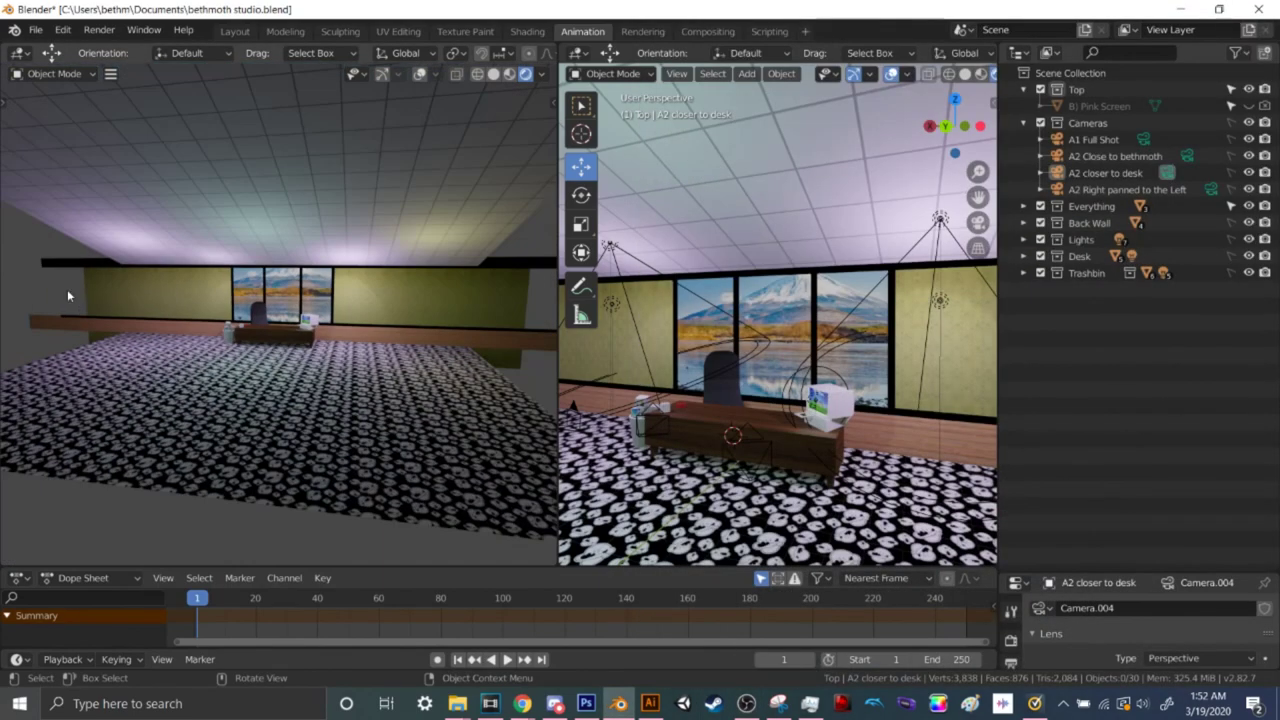
scroll(326, 331, up, 6)
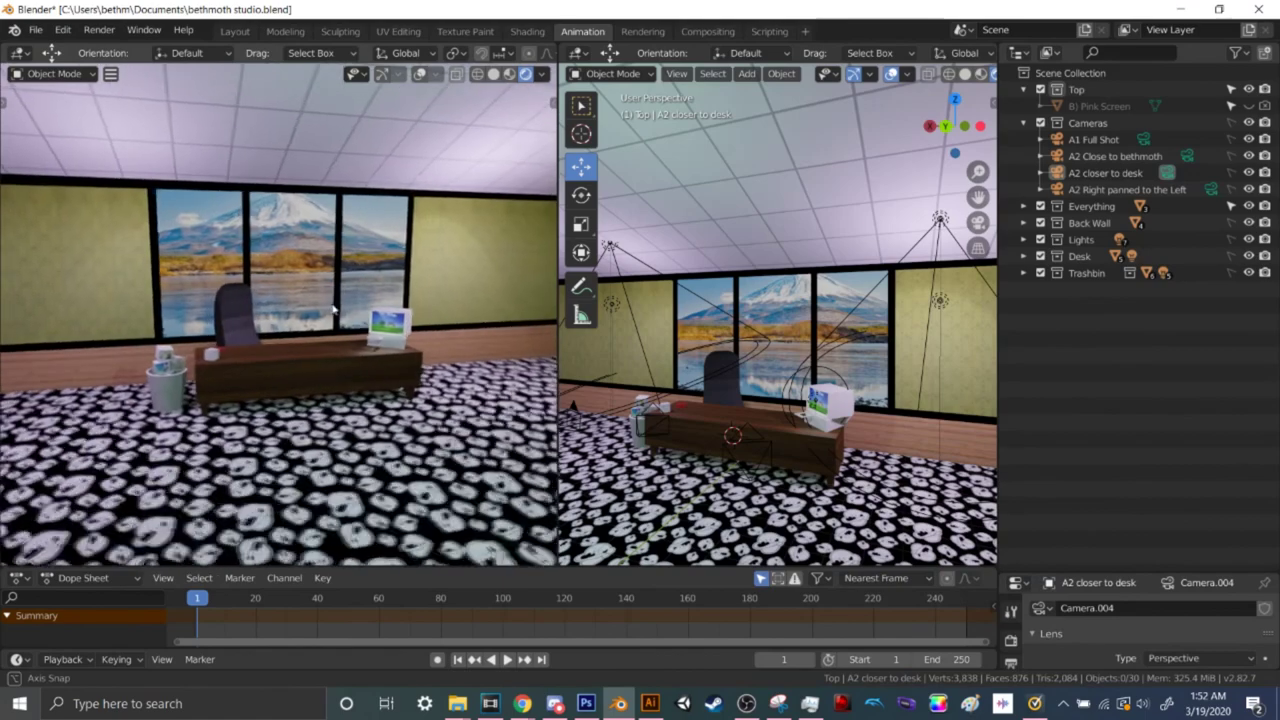
Switch to Vegas Pro, try moving the TSBS eyes, head and front arm clips on the timeline, and undo the moves
click(490, 704)
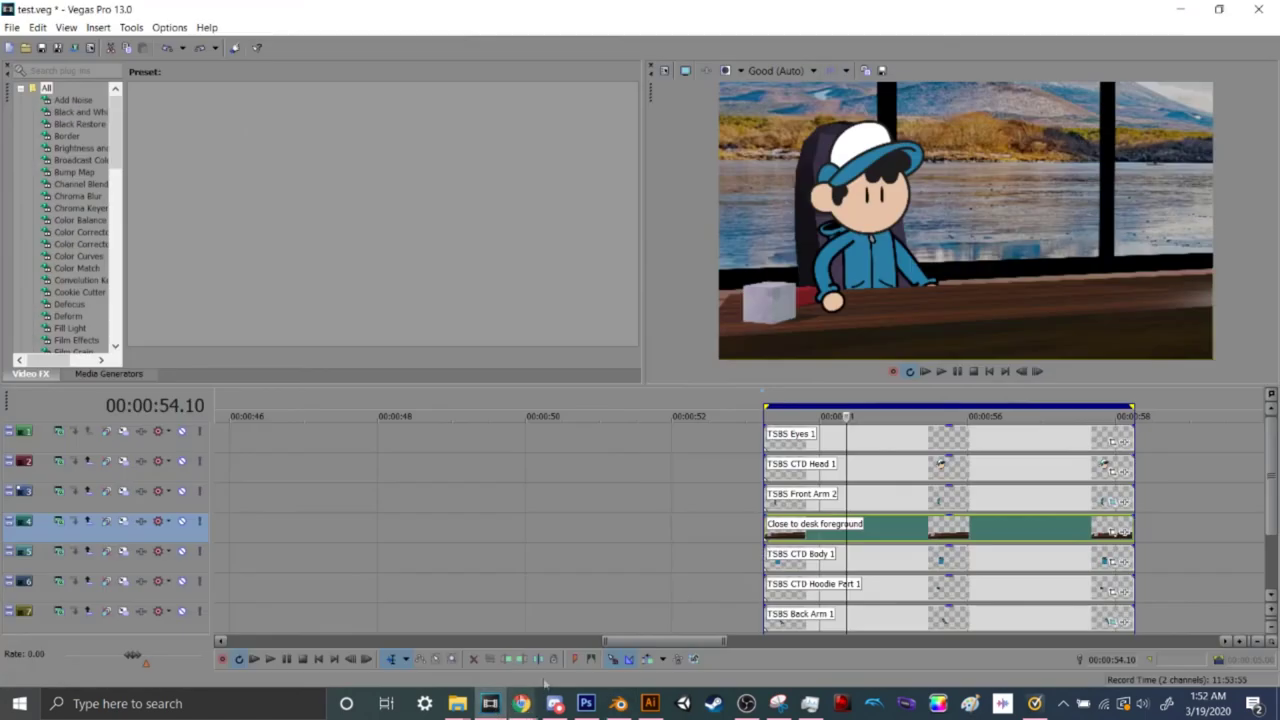
mouse_move(885, 502)
mouse_down()
mouse_move(534, 500)
mouse_move(883, 498)
mouse_up()
mouse_move(975, 466)
mouse_down()
mouse_move(617, 470)
mouse_move(868, 484)
mouse_move(982, 470)
mouse_up()
drag(877, 437, 536, 445)
key(ctrl+z)
key(ctrl+z)
key(ctrl+z)
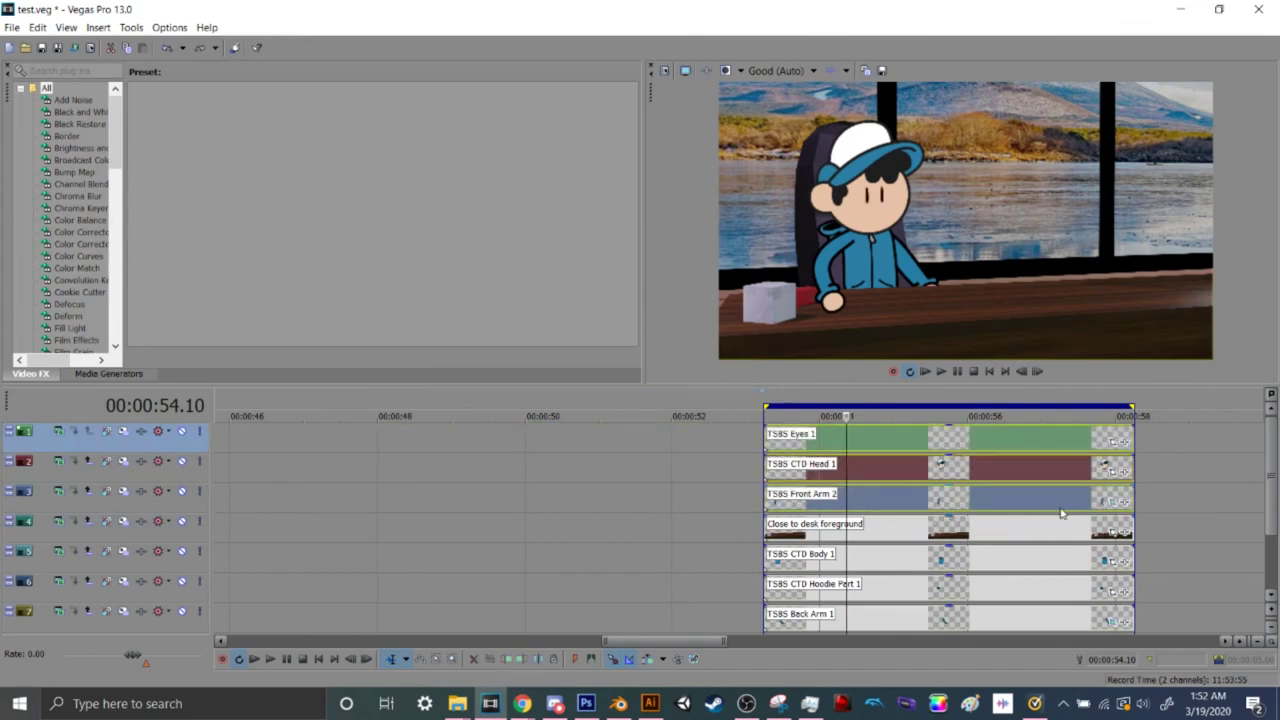
Rotate the TSBS Front Arm 2 clip to about 22.8 degrees in Event Pan/Crop and close the effect window
click(1111, 502)
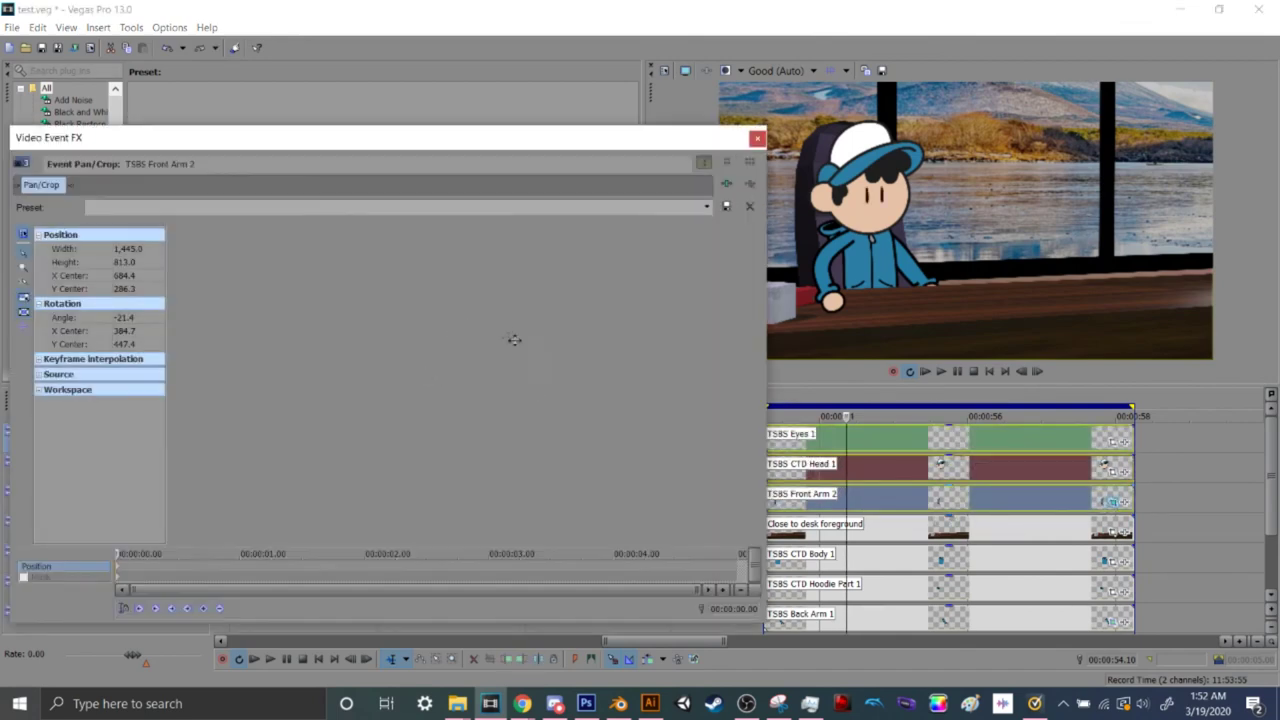
scroll(560, 343, down, 2)
drag(623, 291, 423, 509)
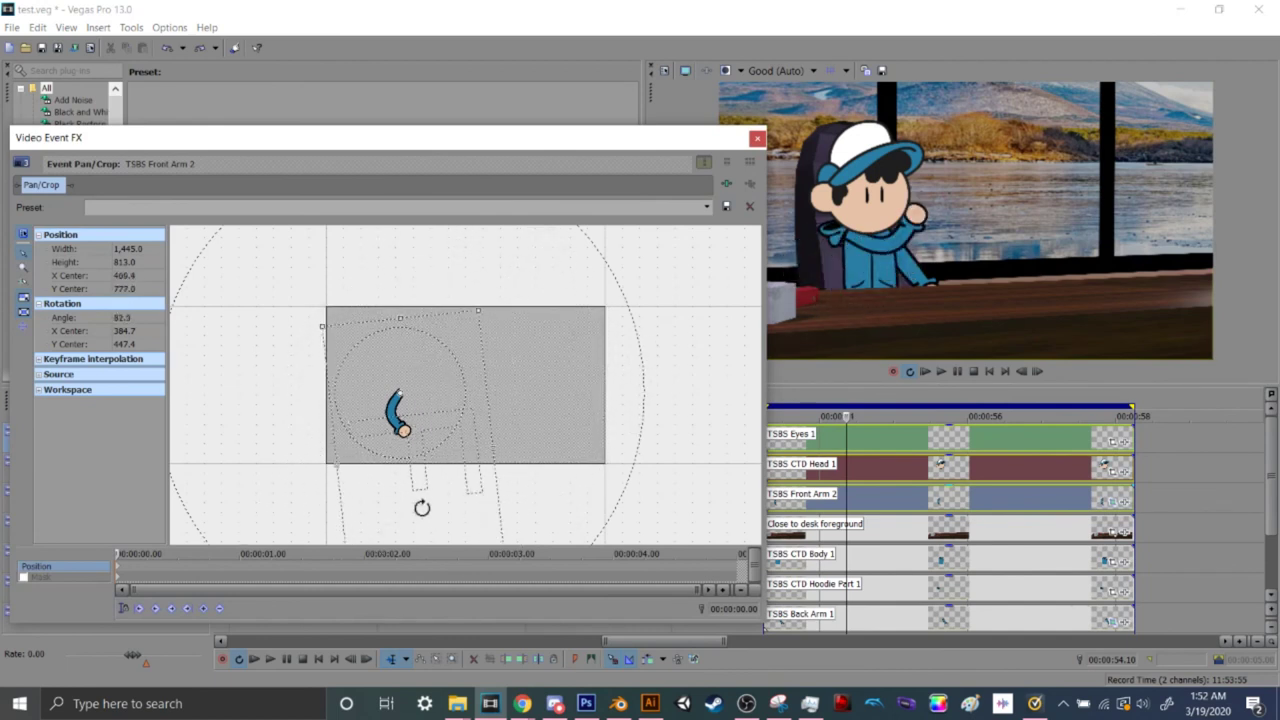
drag(461, 389, 536, 443)
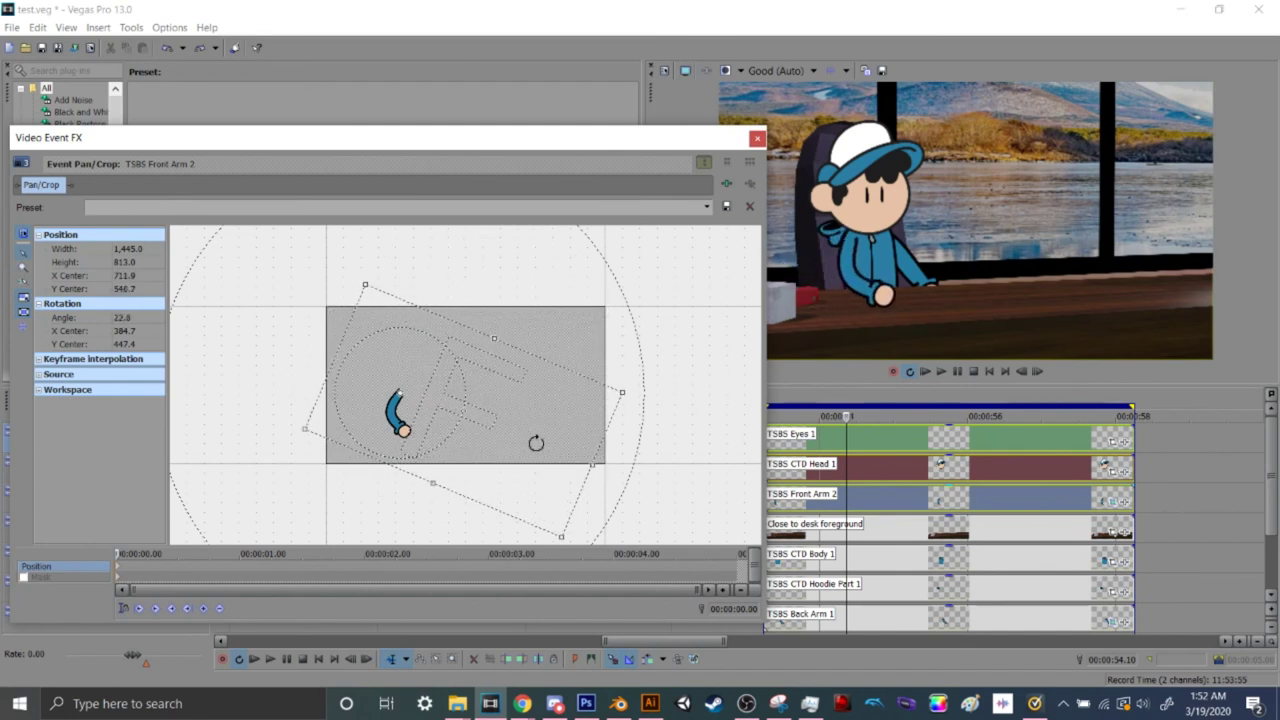
click(758, 138)
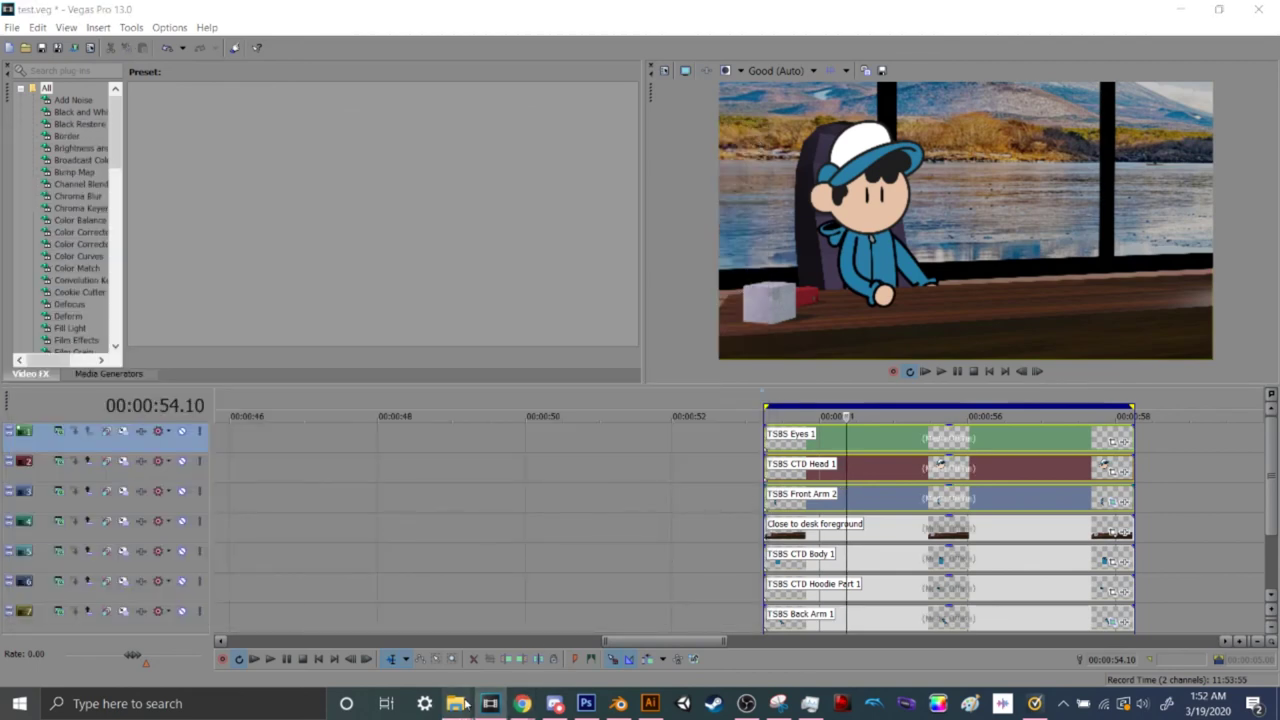
Switch to File Explorer and view the Back Arm folder inside closer to desk's bethmoth folder with extra large icons
mouse_move(465, 704)
click(568, 634)
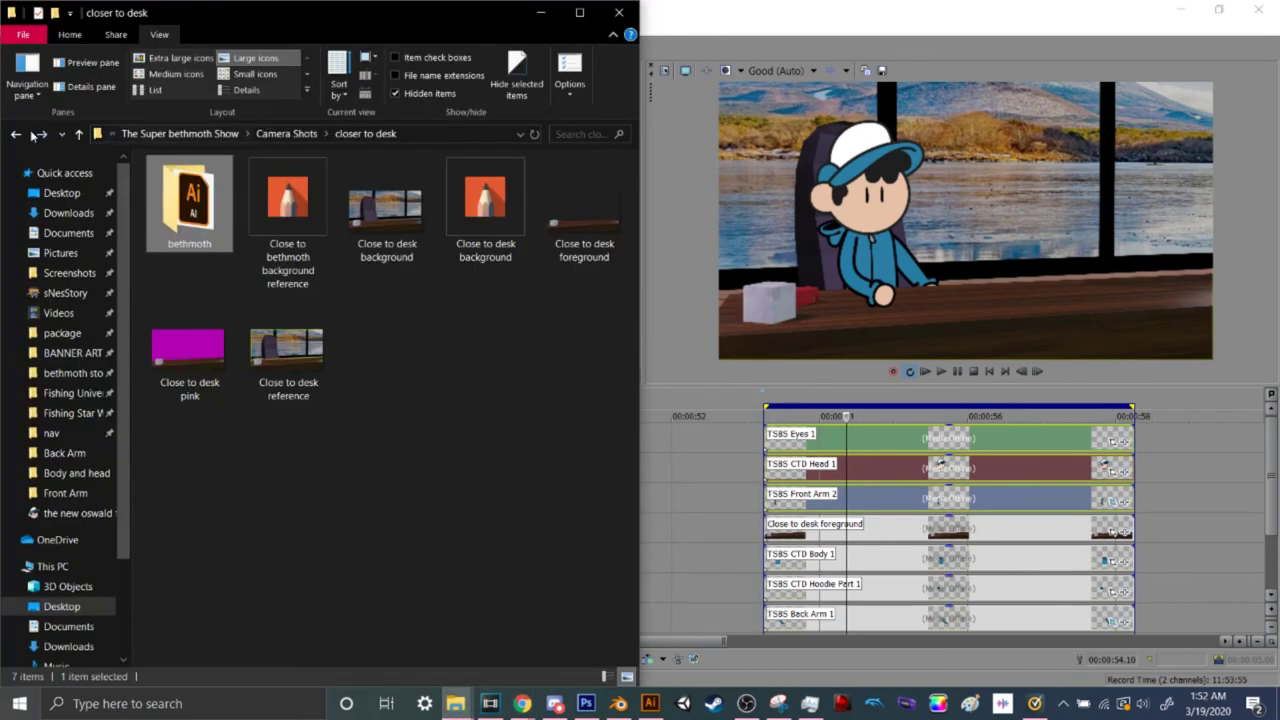
click(16, 134)
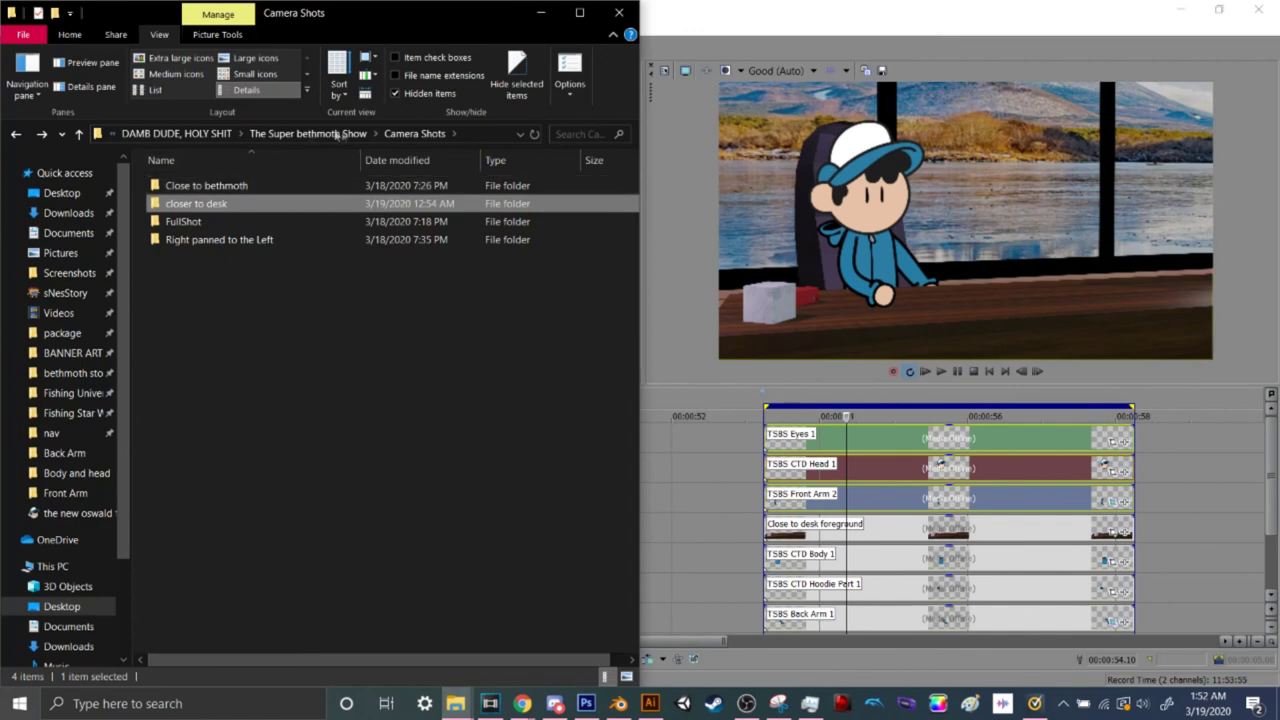
double_click(243, 206)
double_click(213, 200)
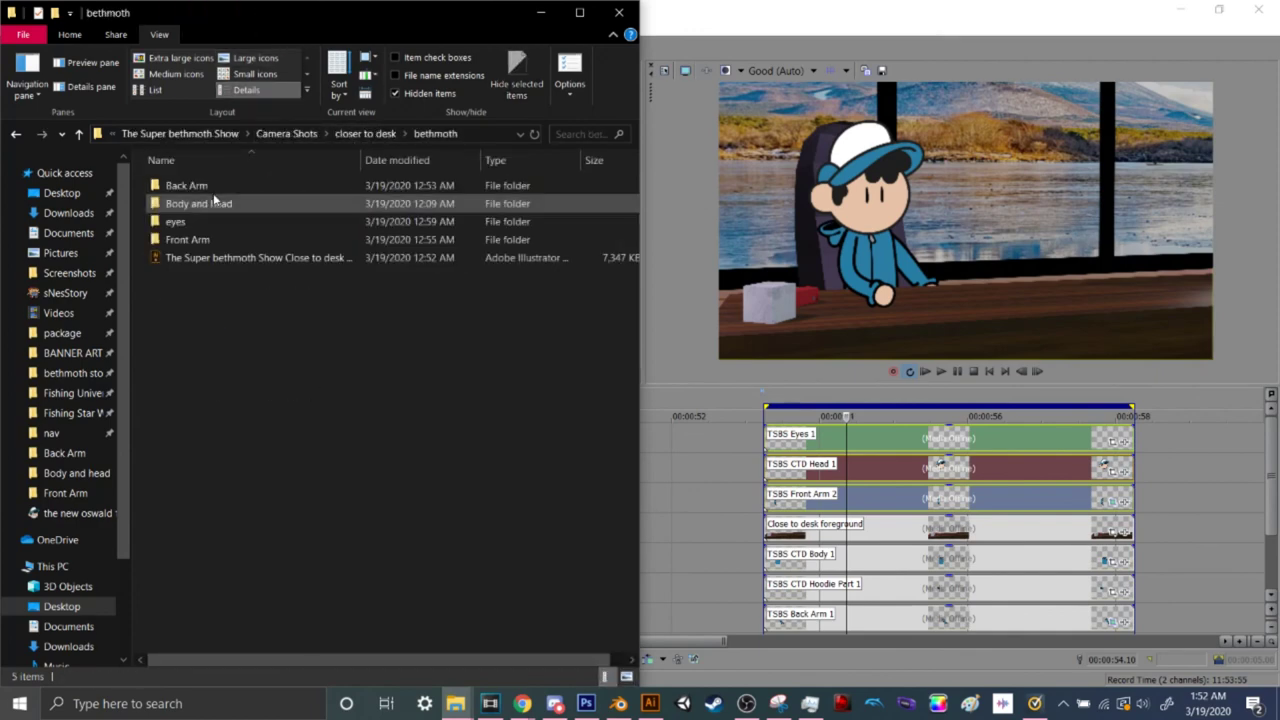
double_click(165, 185)
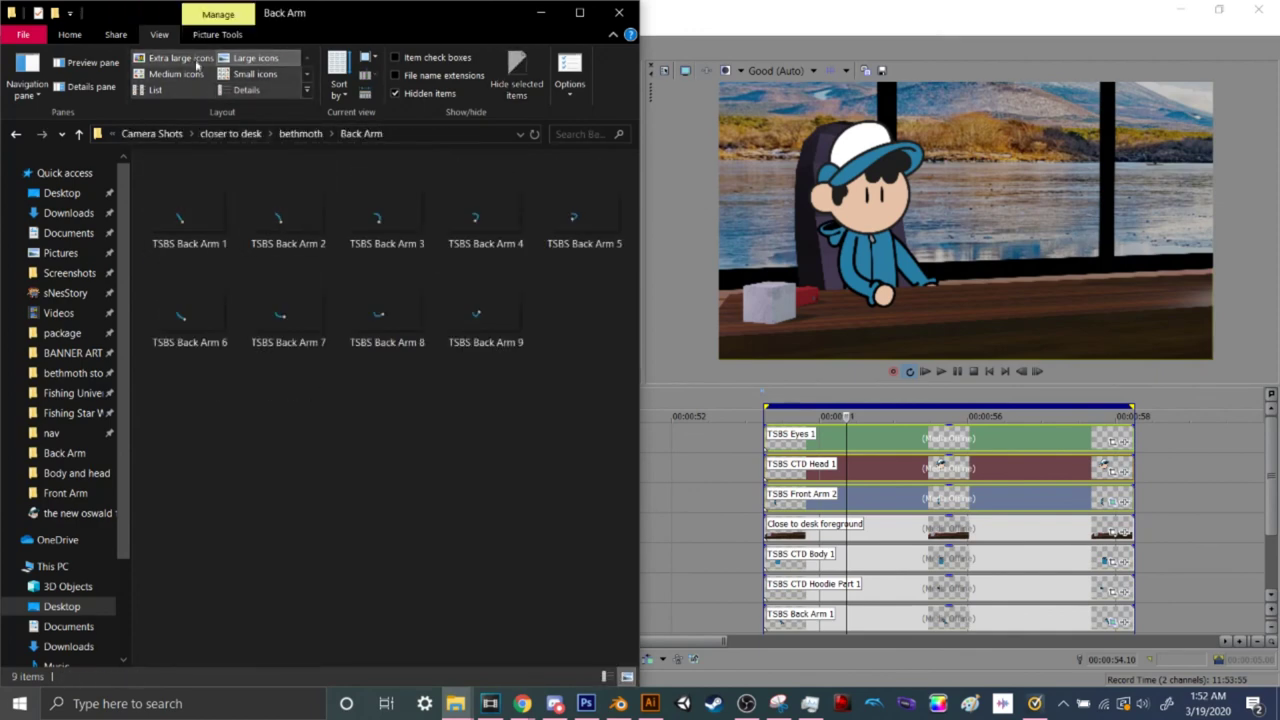
click(180, 59)
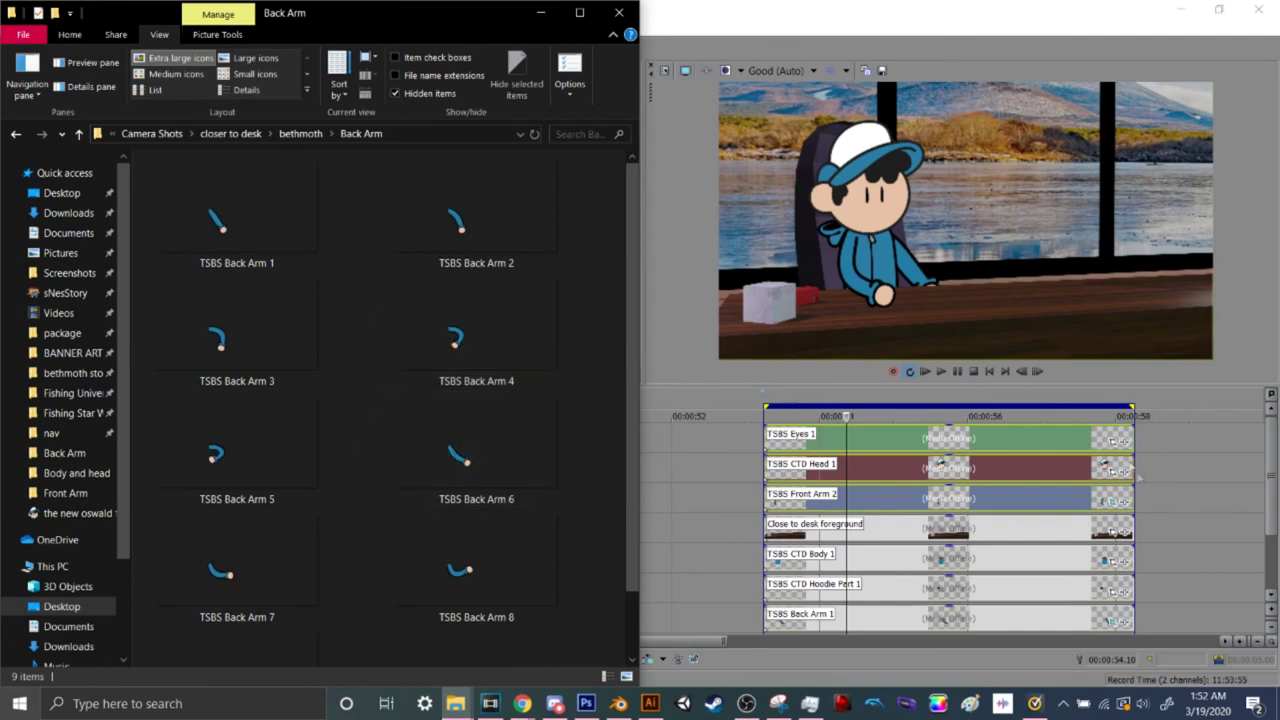
Return to Vegas Pro and rotate the TSBS Front Arm 2 clip to about -18.7 degrees in Event Pan/Crop
click(1112, 500)
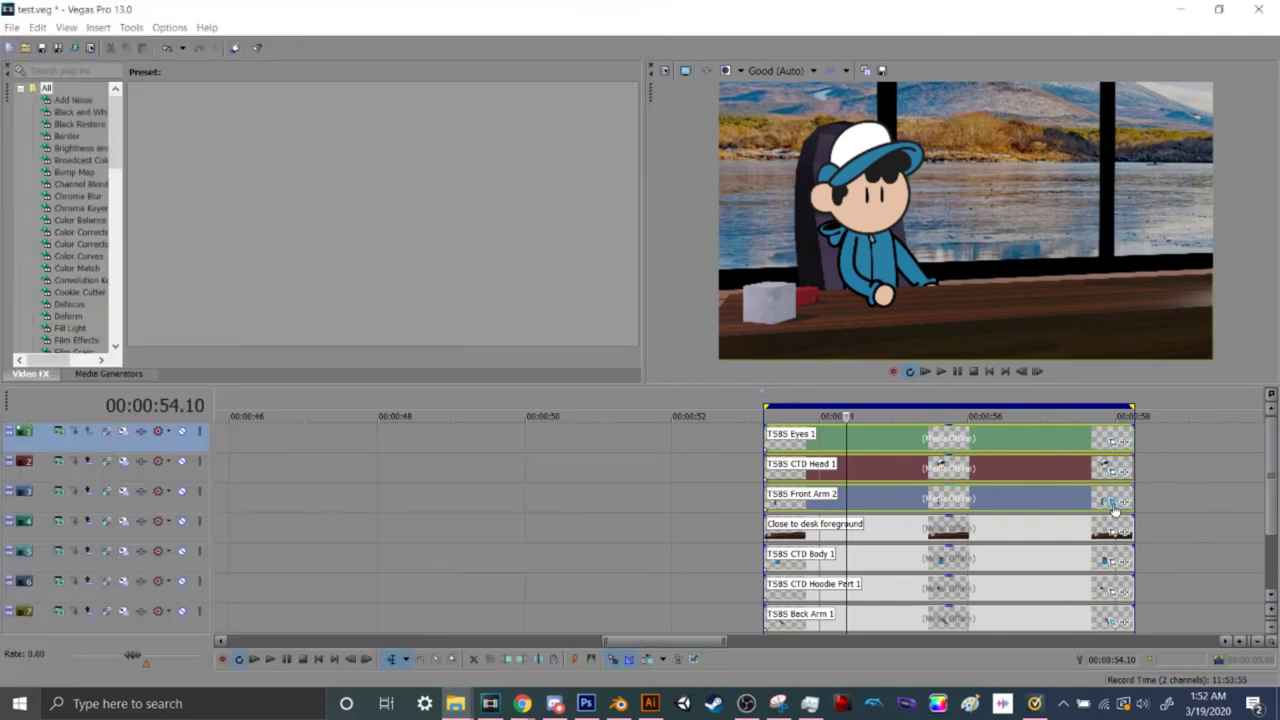
drag(658, 287, 443, 206)
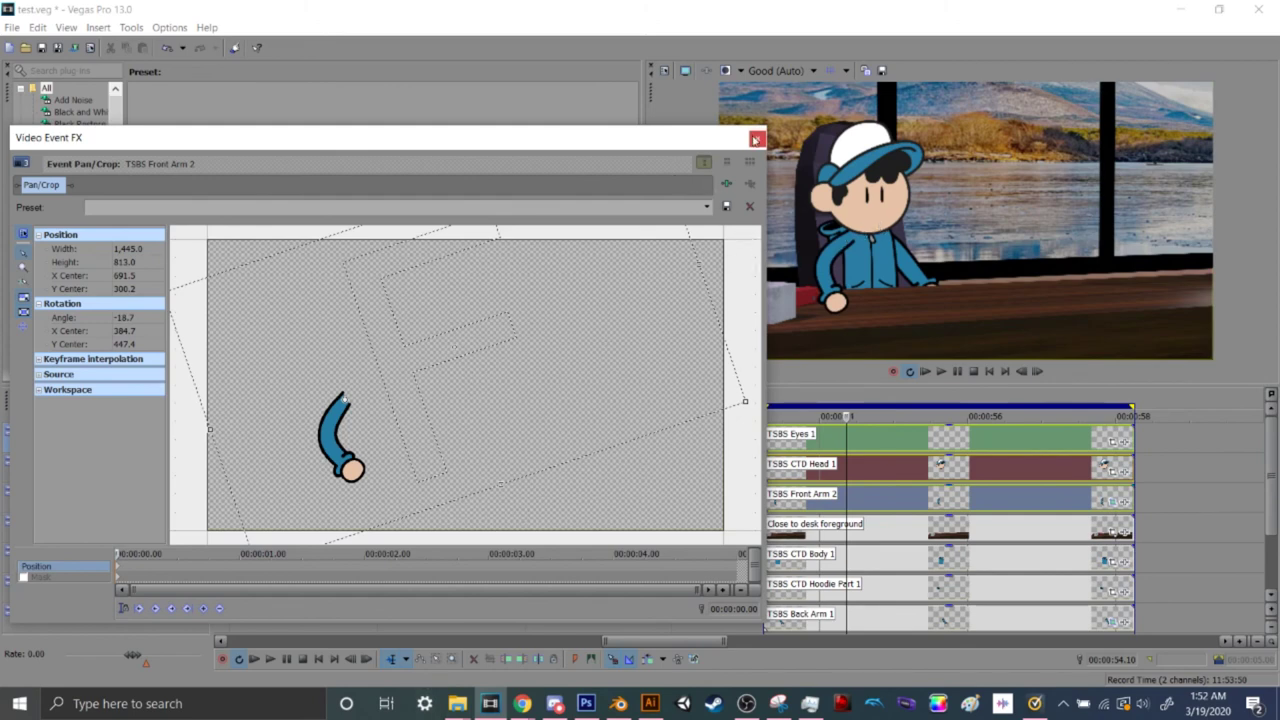
click(757, 140)
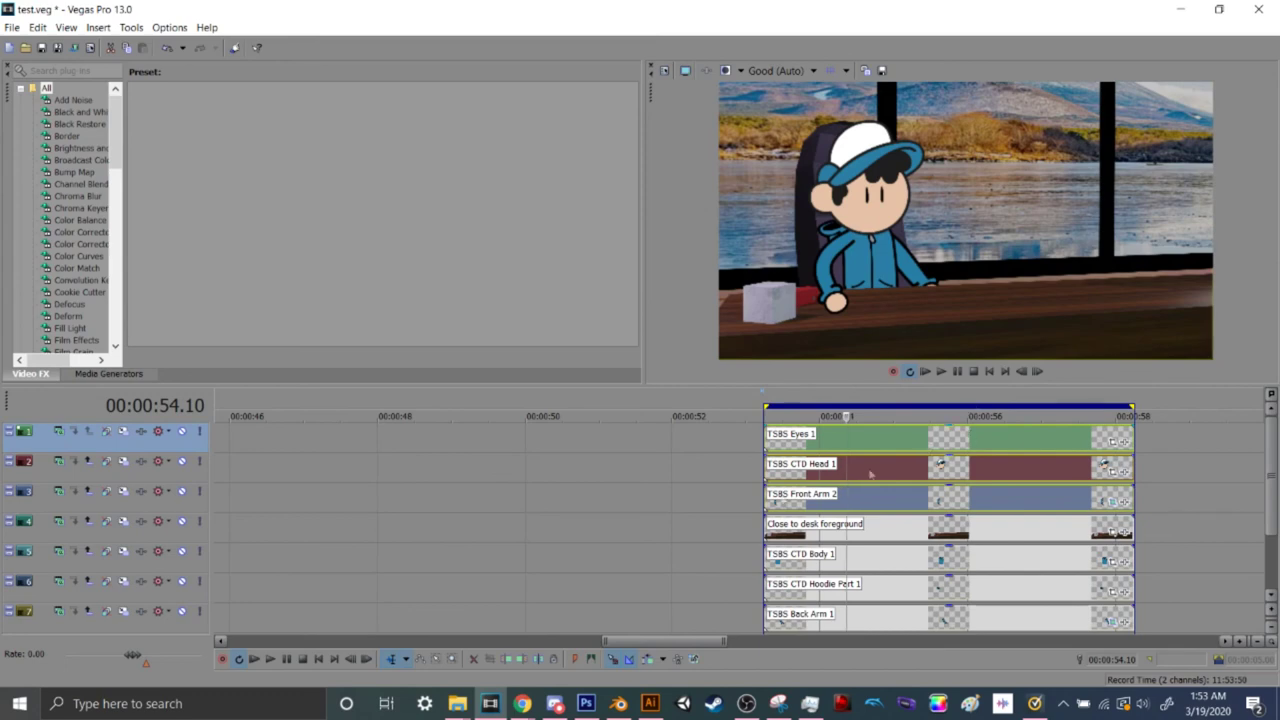
Switch to Chrome's YouTube video about video games and play it in short bursts from 1:04 to examine the character's mouth and arm poses
mouse_move(521, 703)
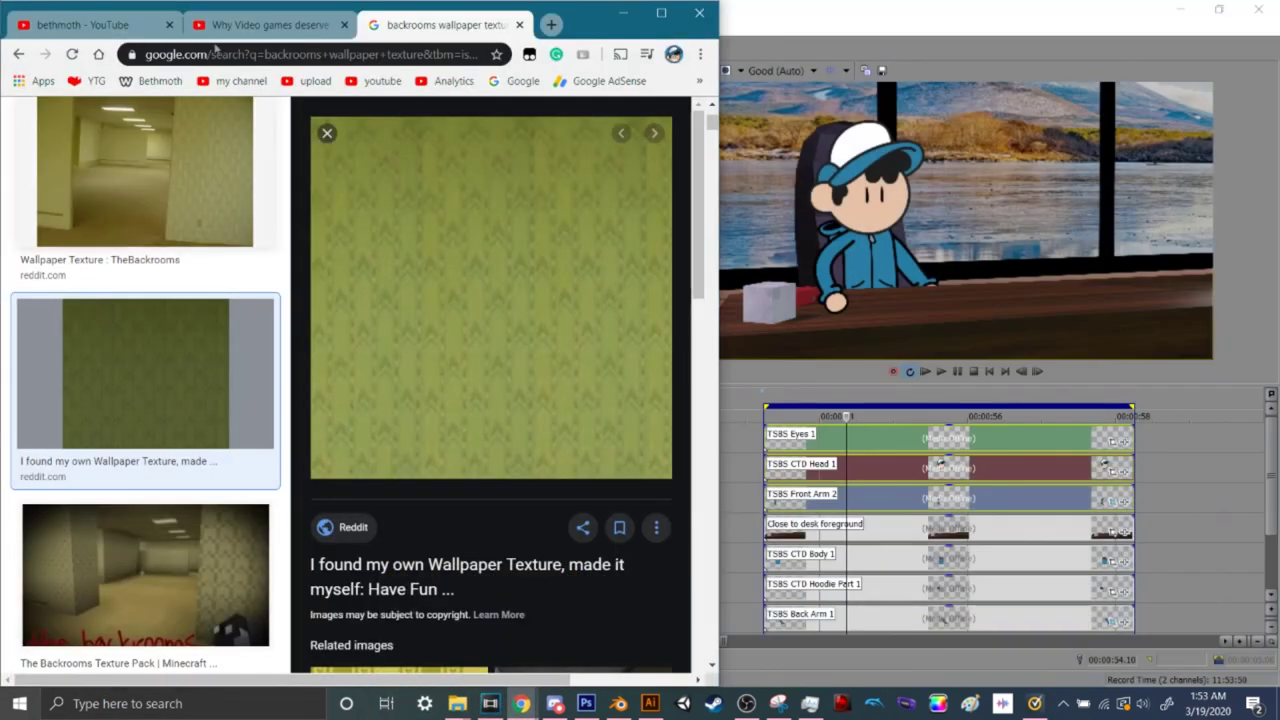
click(612, 615)
click(238, 25)
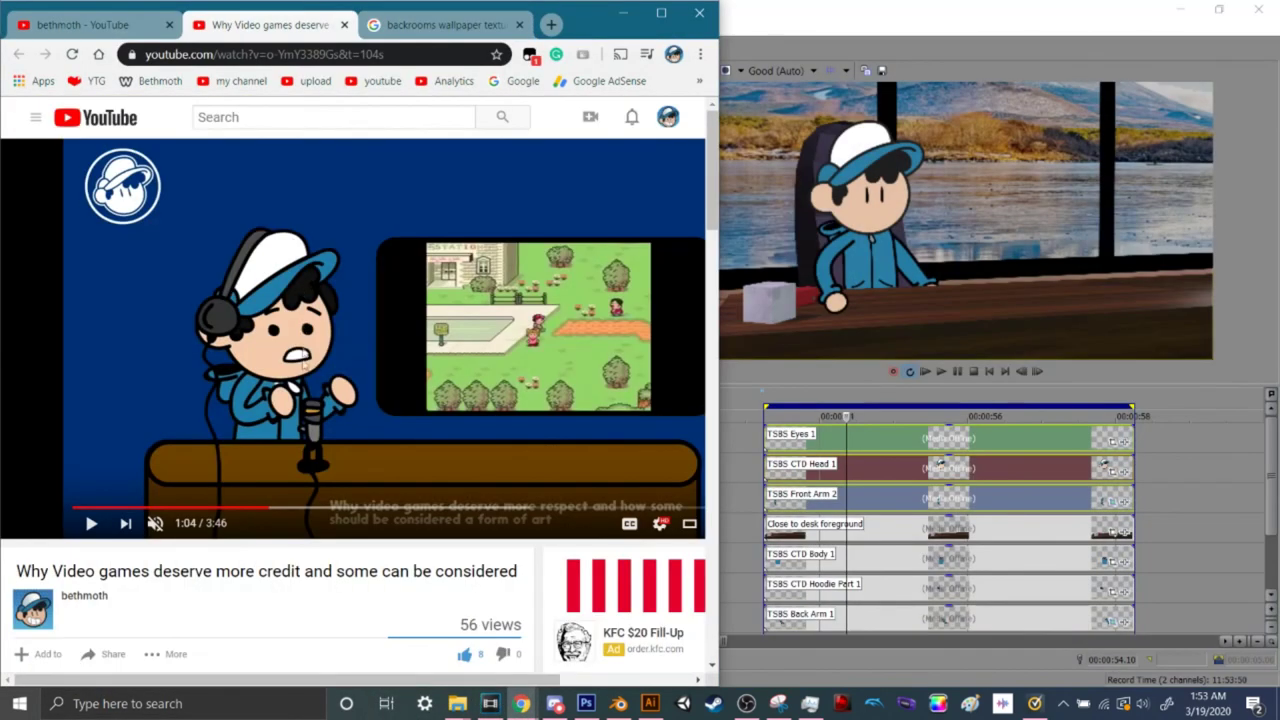
click(285, 413)
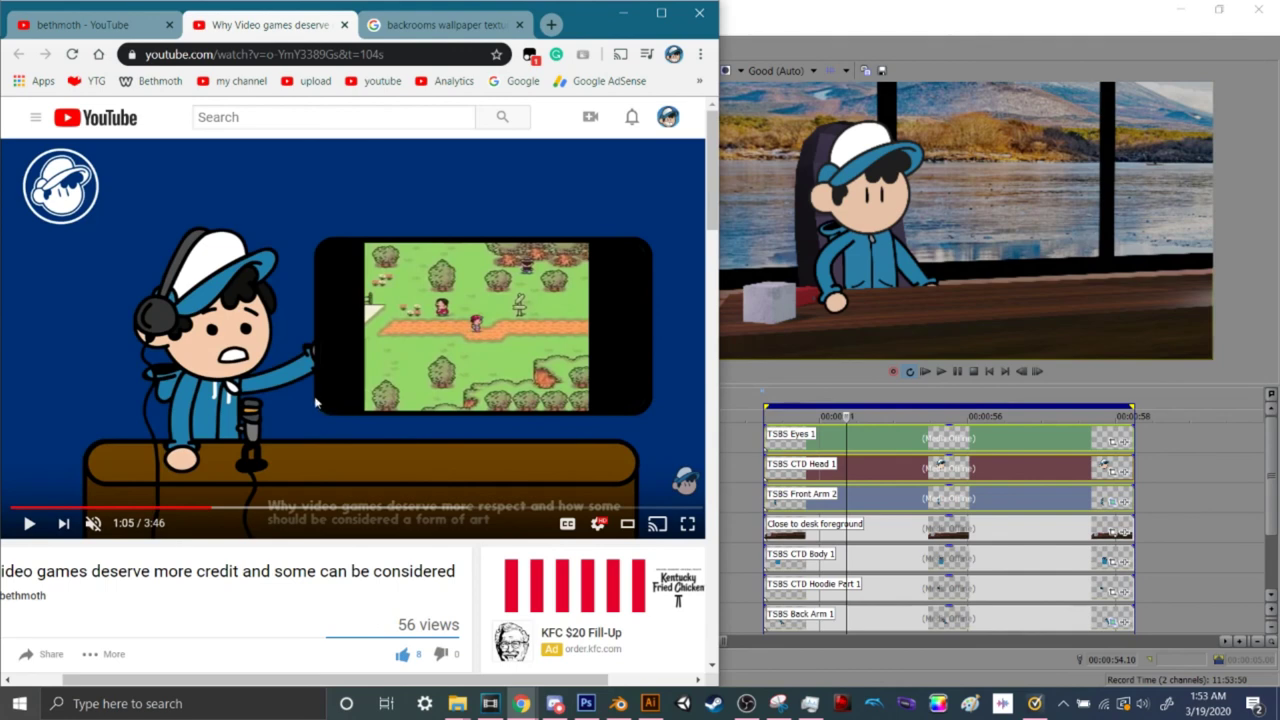
click(231, 372)
click(231, 372)
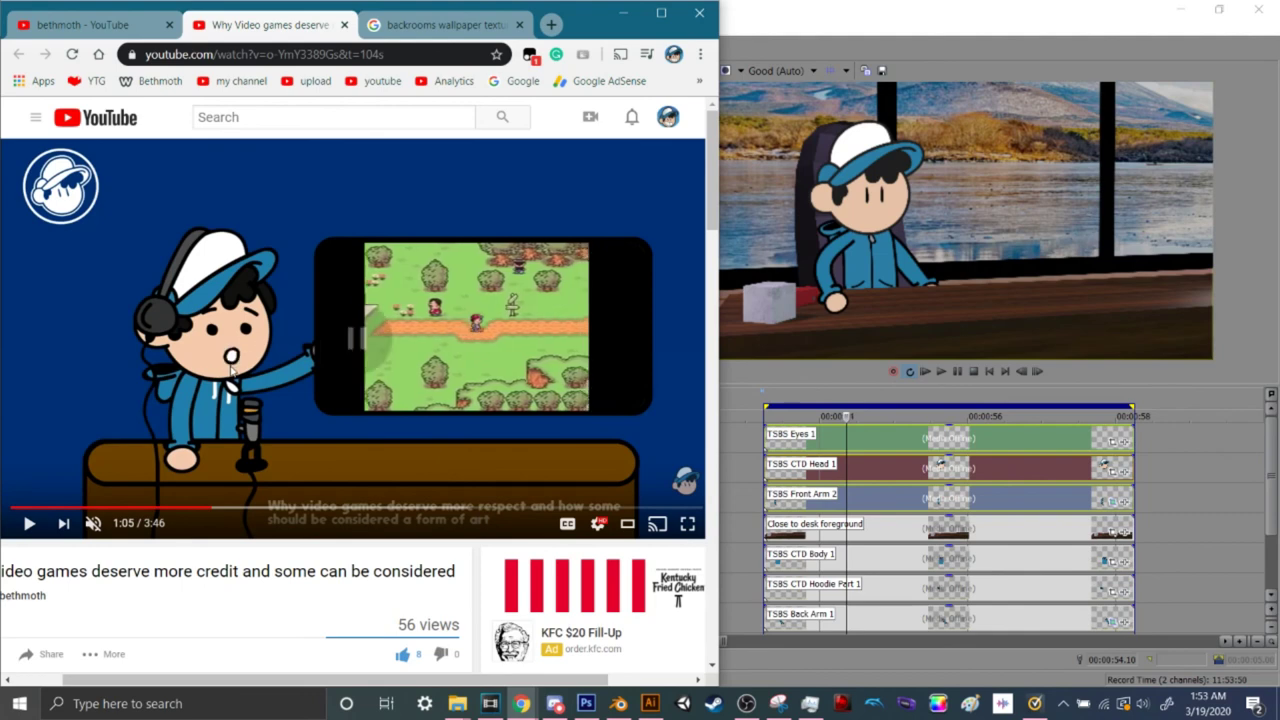
click(231, 372)
click(231, 372)
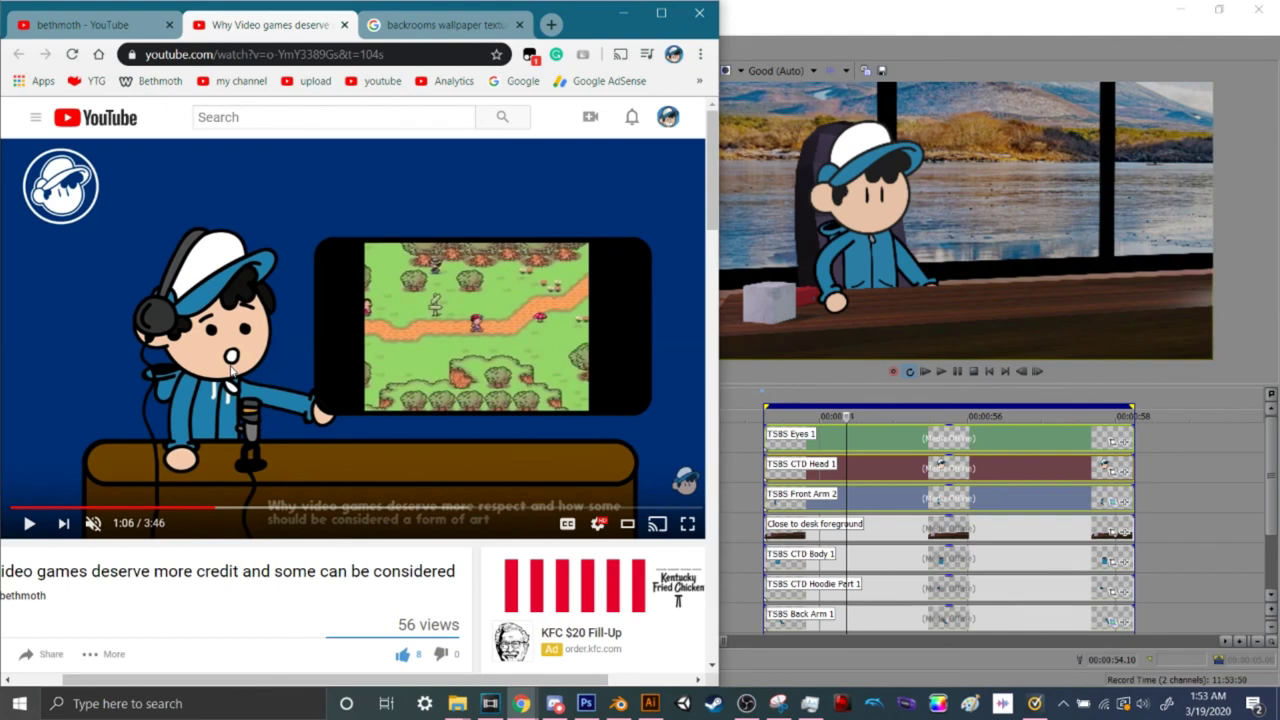
click(231, 372)
click(231, 372)
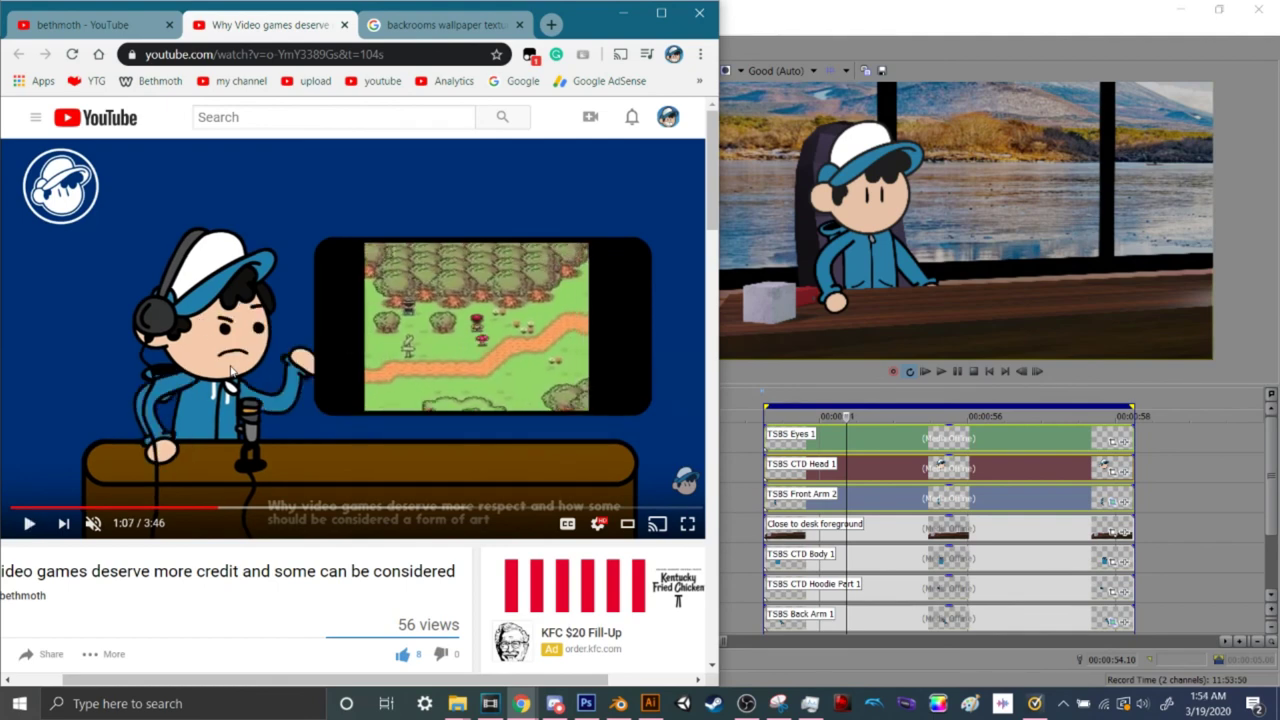
click(231, 372)
click(231, 372)
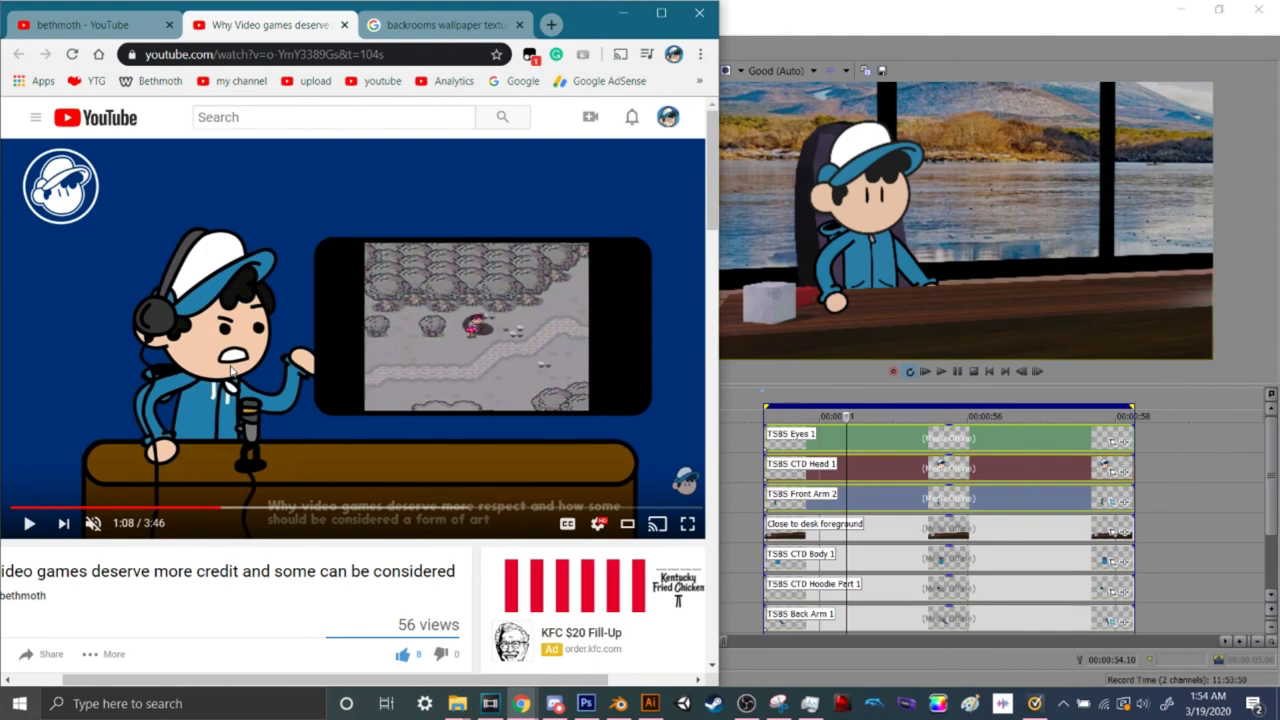
click(231, 372)
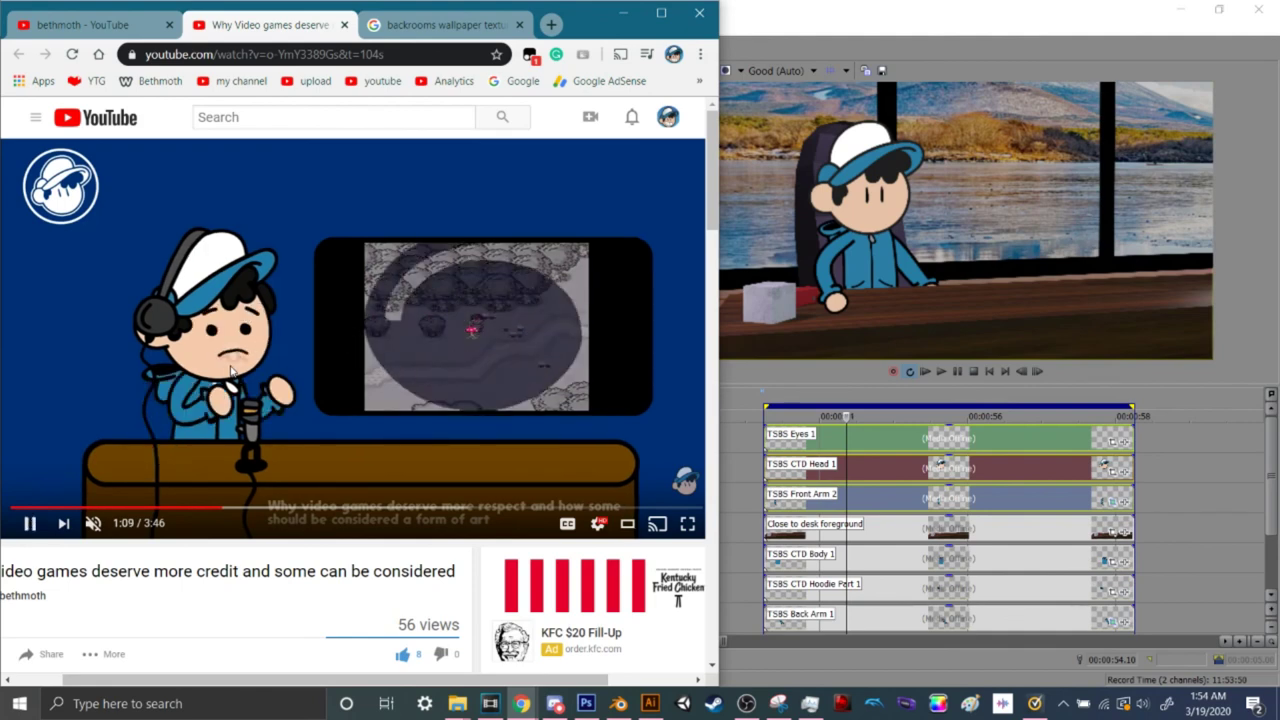
click(231, 372)
Rewind the paused YouTube video in ten-second jumps to 0:20 to view earlier character poses
key(j)
key(j)
key(j)
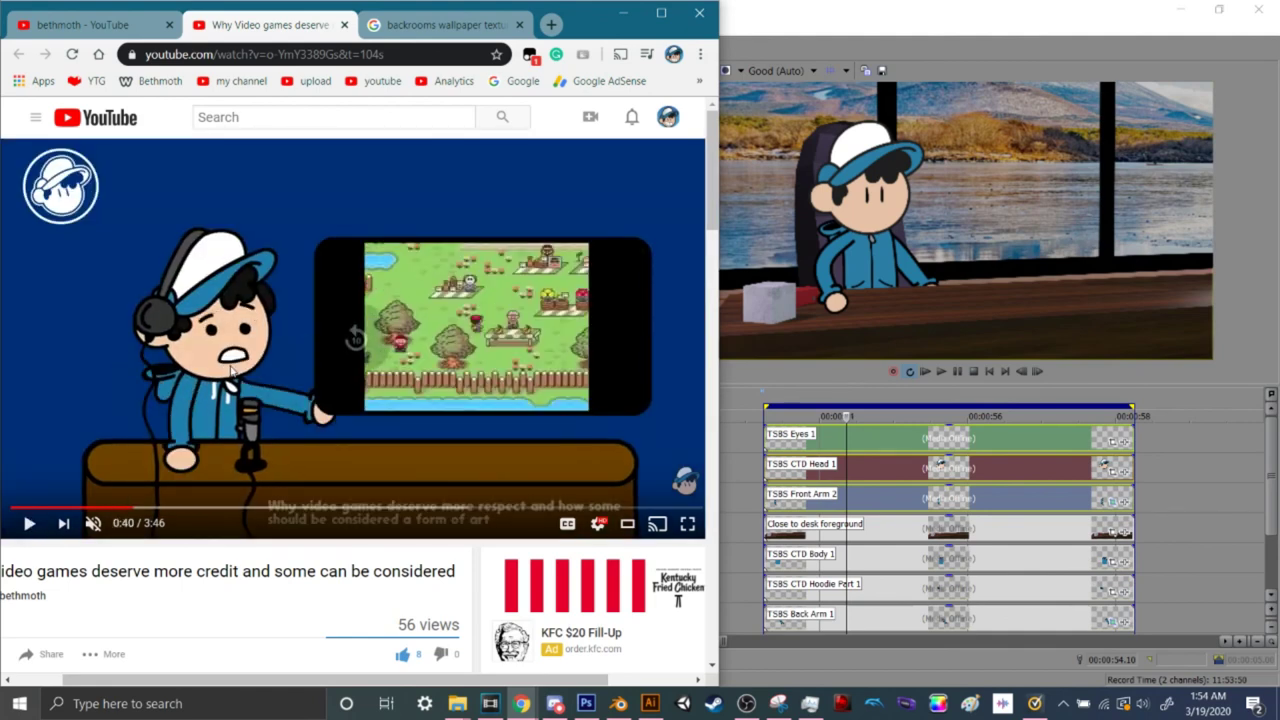
key(j)
key(j)
key(j)
key(j)
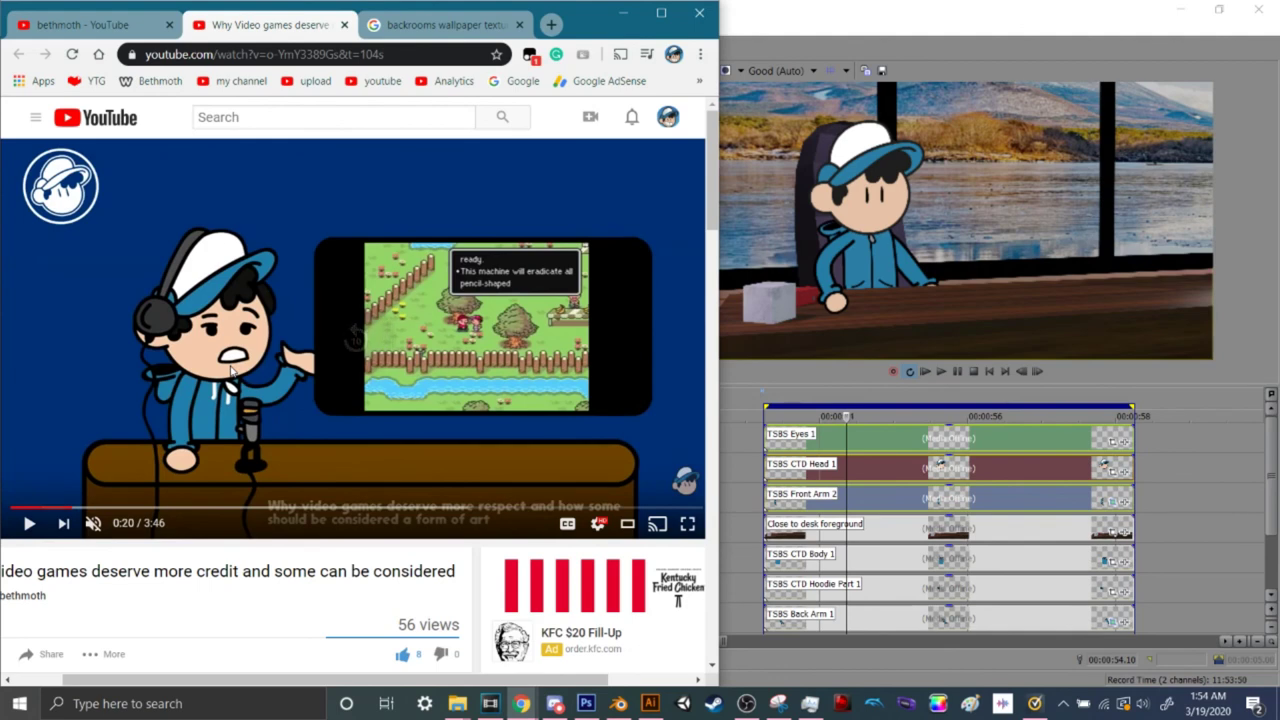
Play the YouTube video in short bursts up to 0:15 to examine the character's arm and mouth poses
key(k)
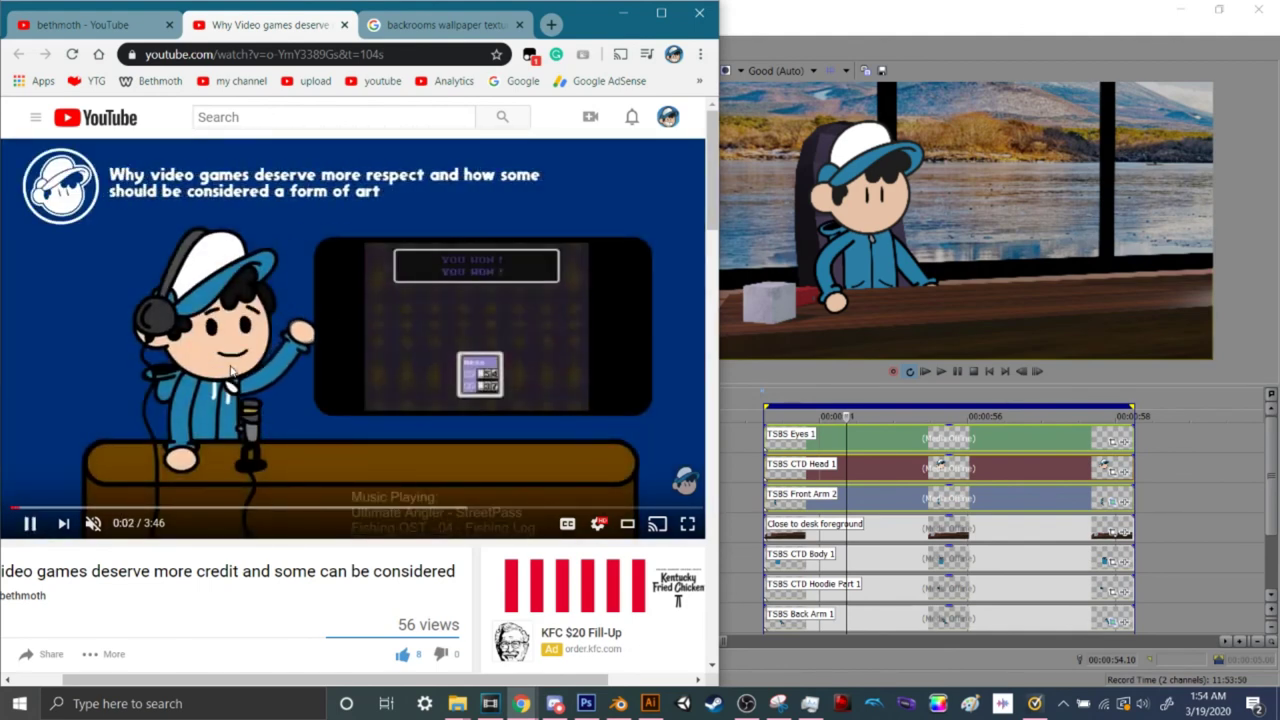
click(230, 370)
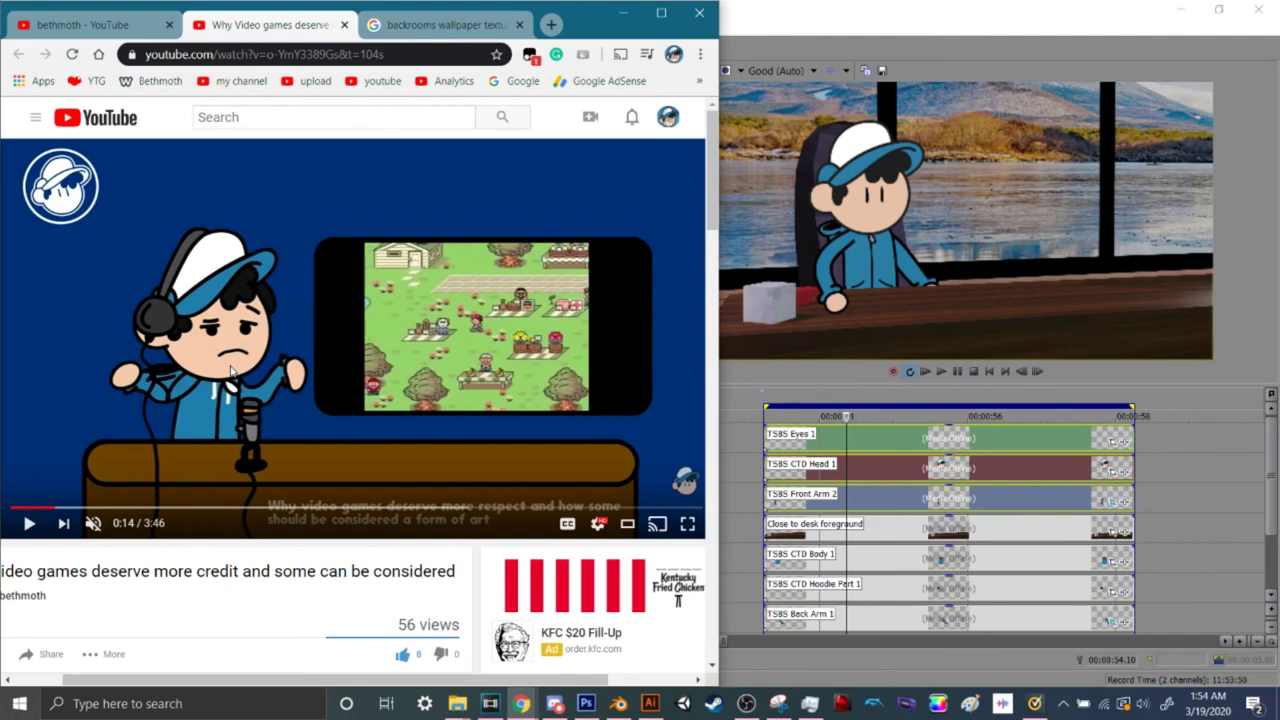
click(230, 370)
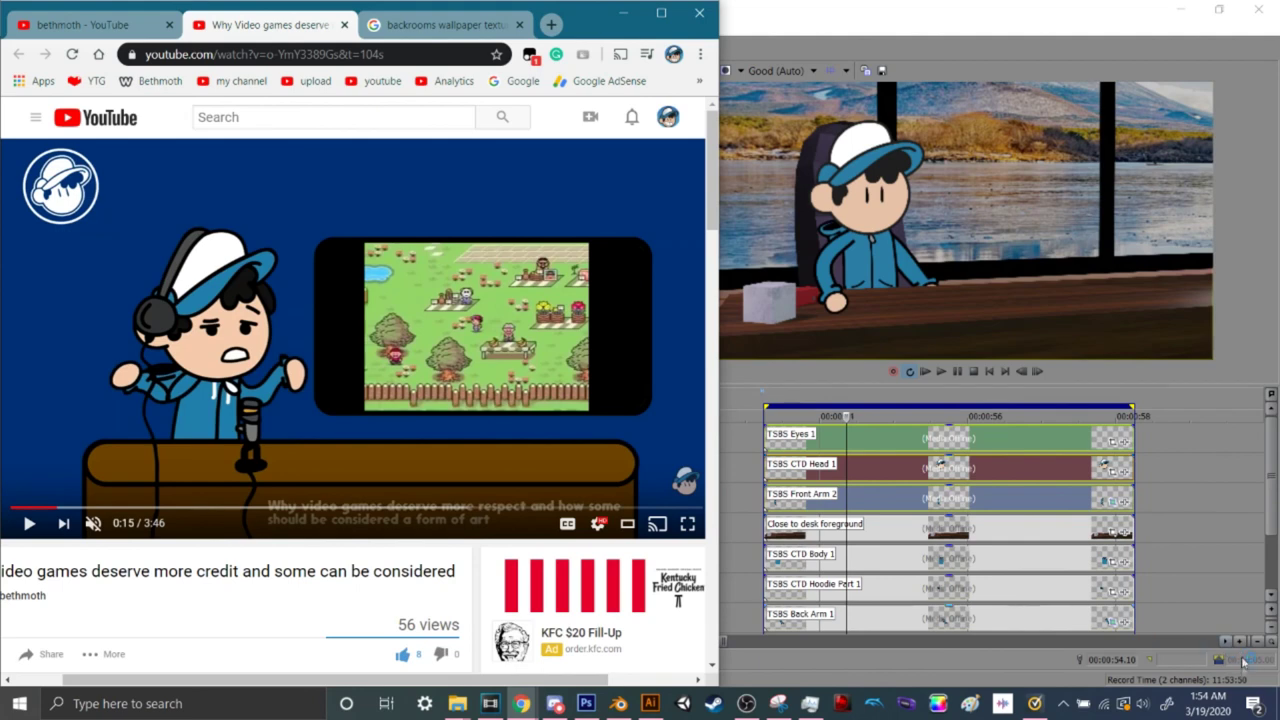
click(1208, 704)
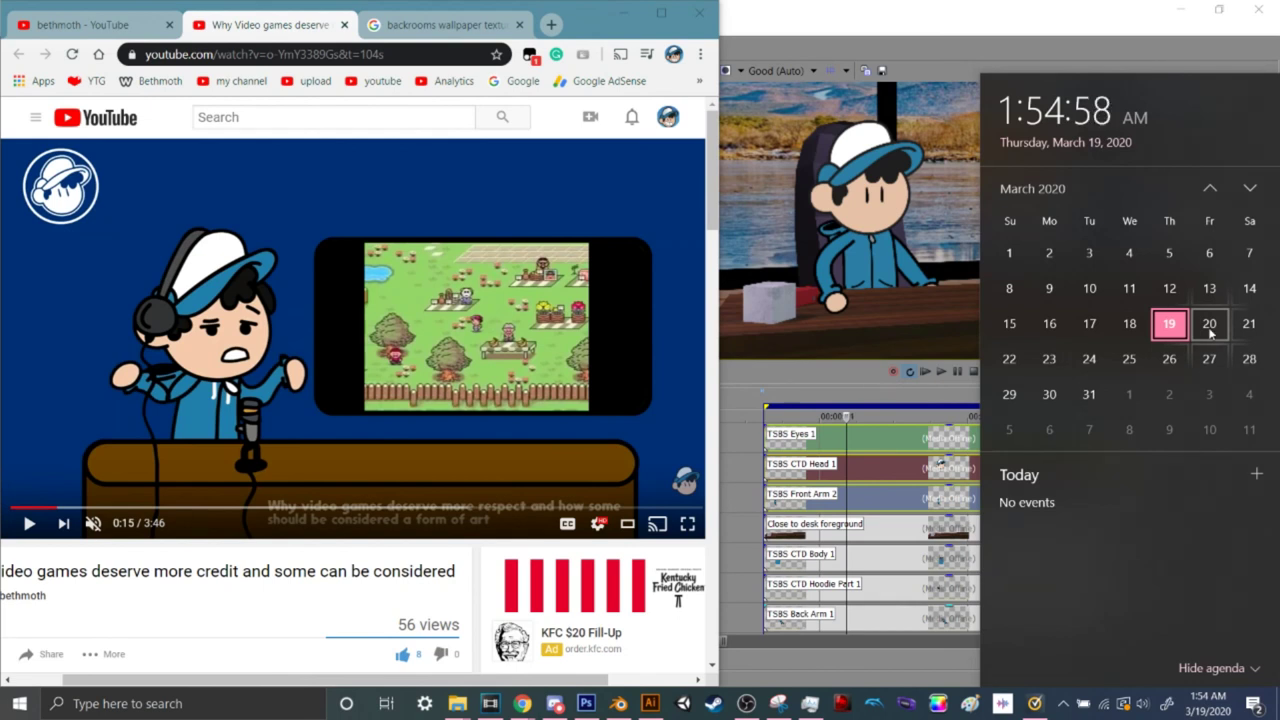
scroll(1208, 335, down, 1)
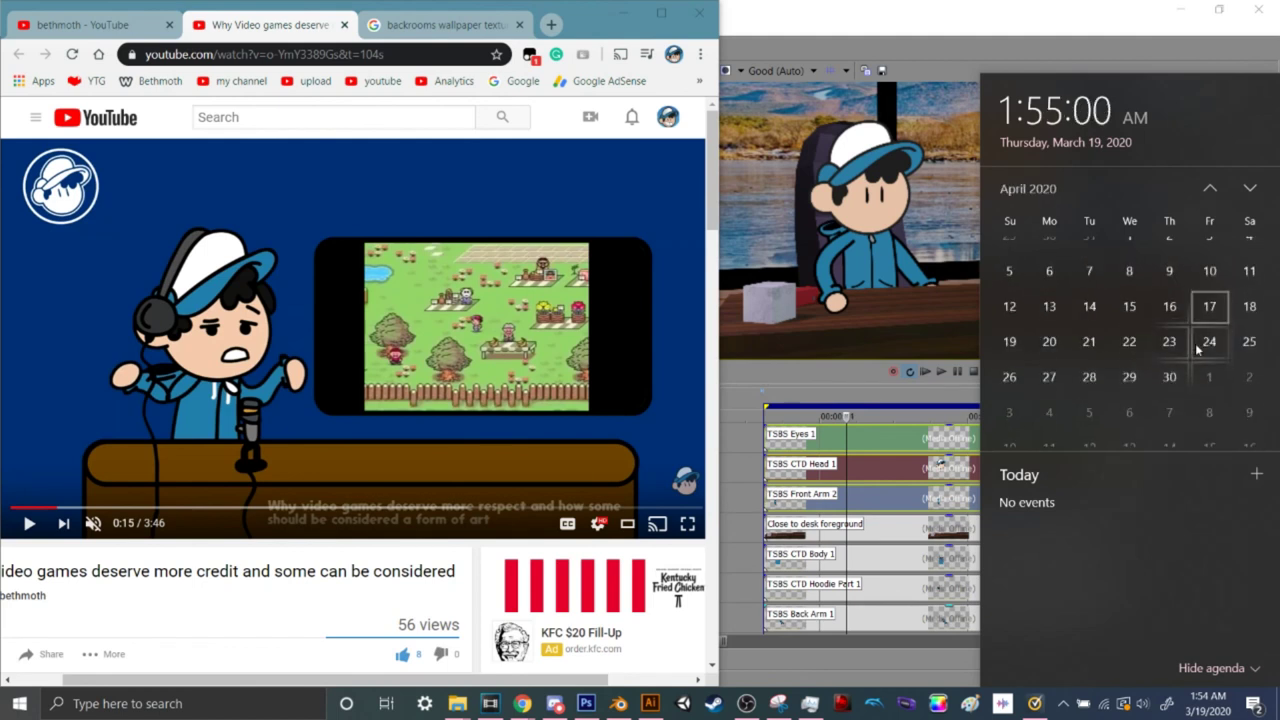
scroll(1200, 348, down, 1)
scroll(1204, 350, up, 1)
scroll(1206, 350, up, 1)
scroll(1210, 352, down, 2)
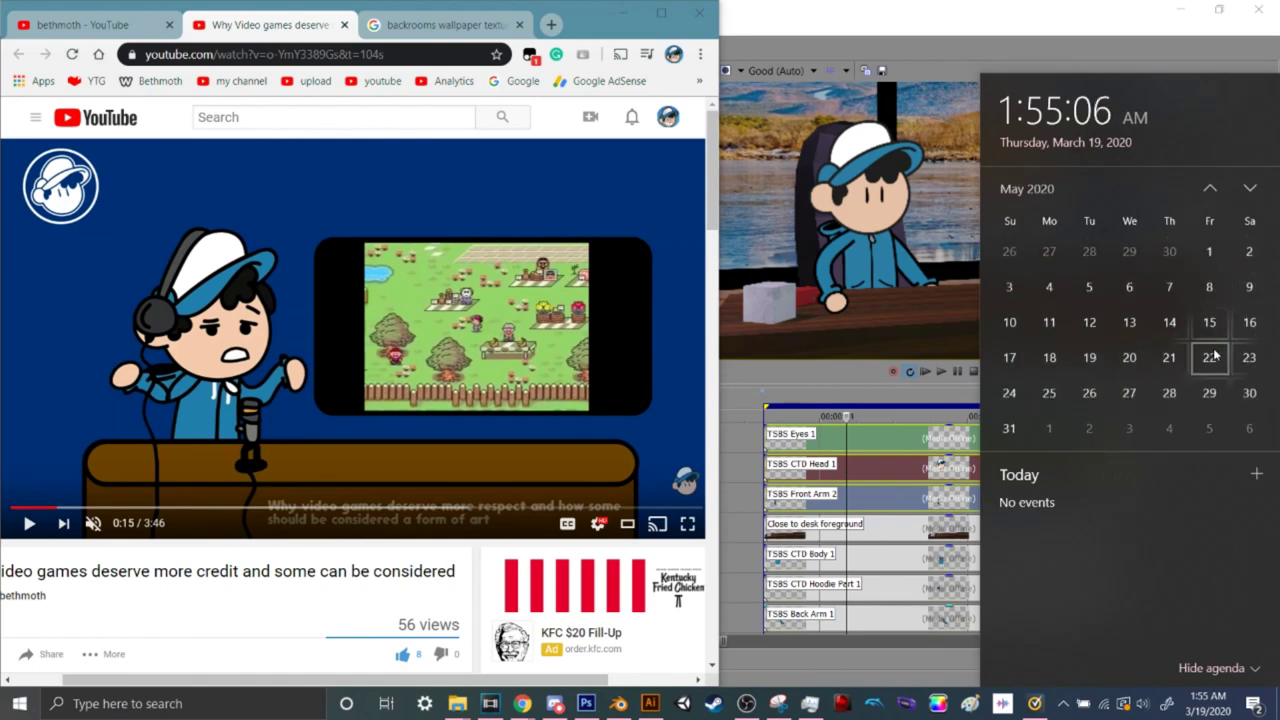
scroll(1212, 356, up, 2)
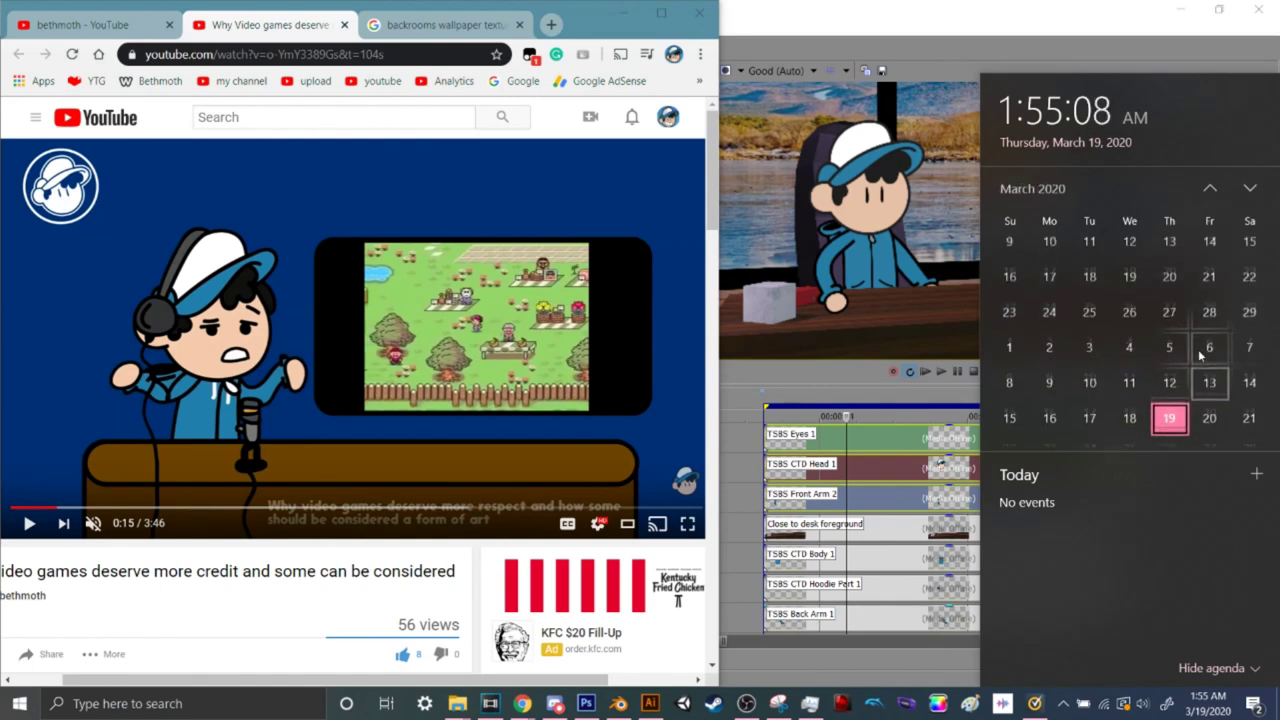
click(521, 703)
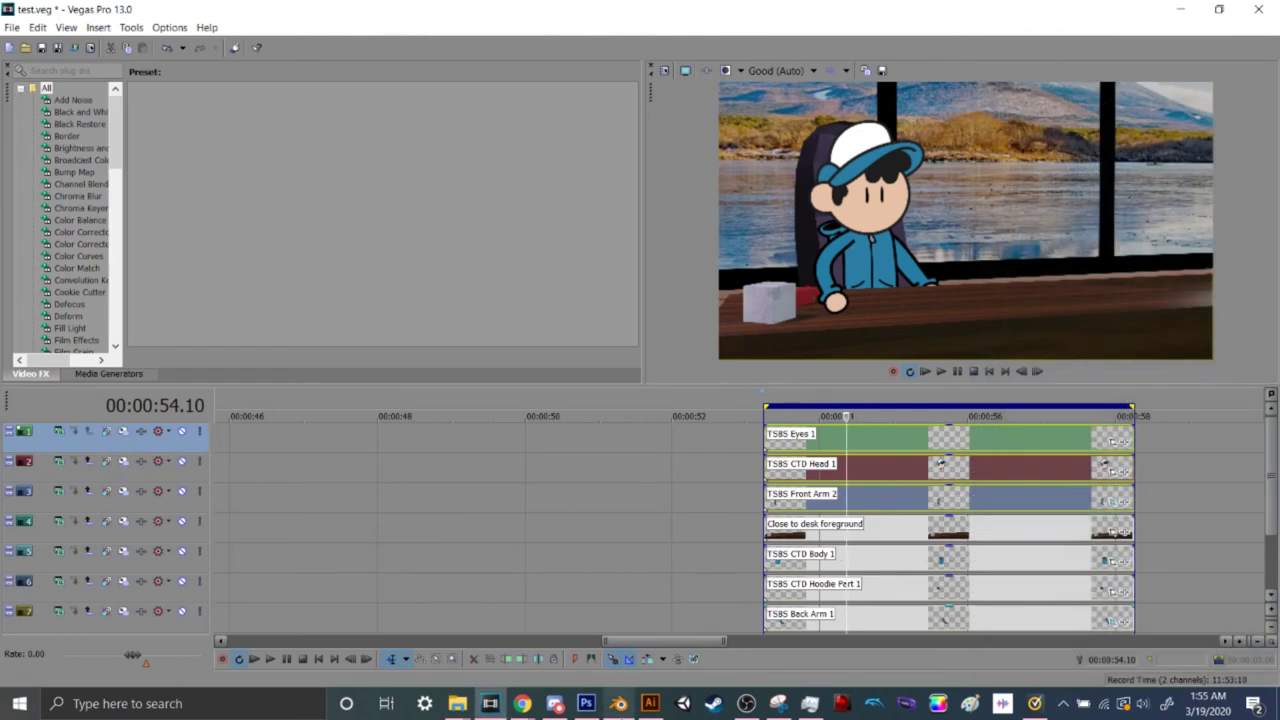
mouse_move(521, 703)
click(613, 625)
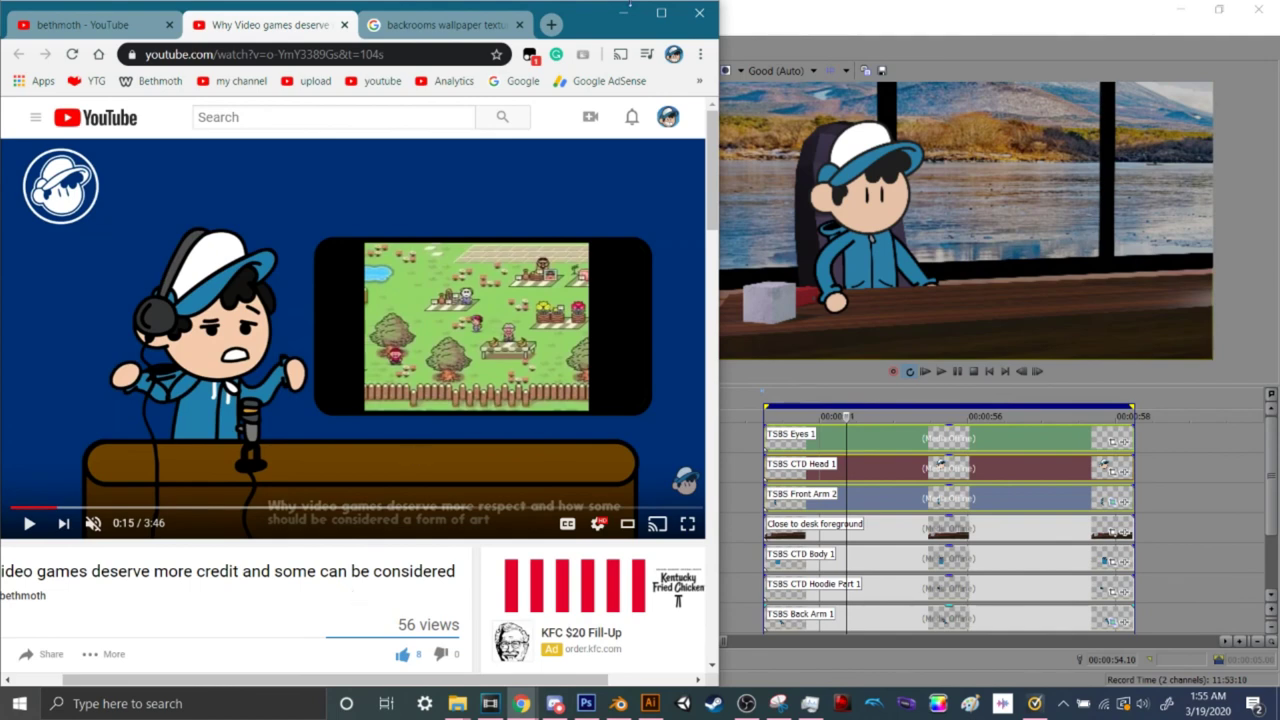
Switch to Vegas Pro, select the TSBS Eyes 1 clip and move the playhead through it to 00:00:55.16
click(906, 304)
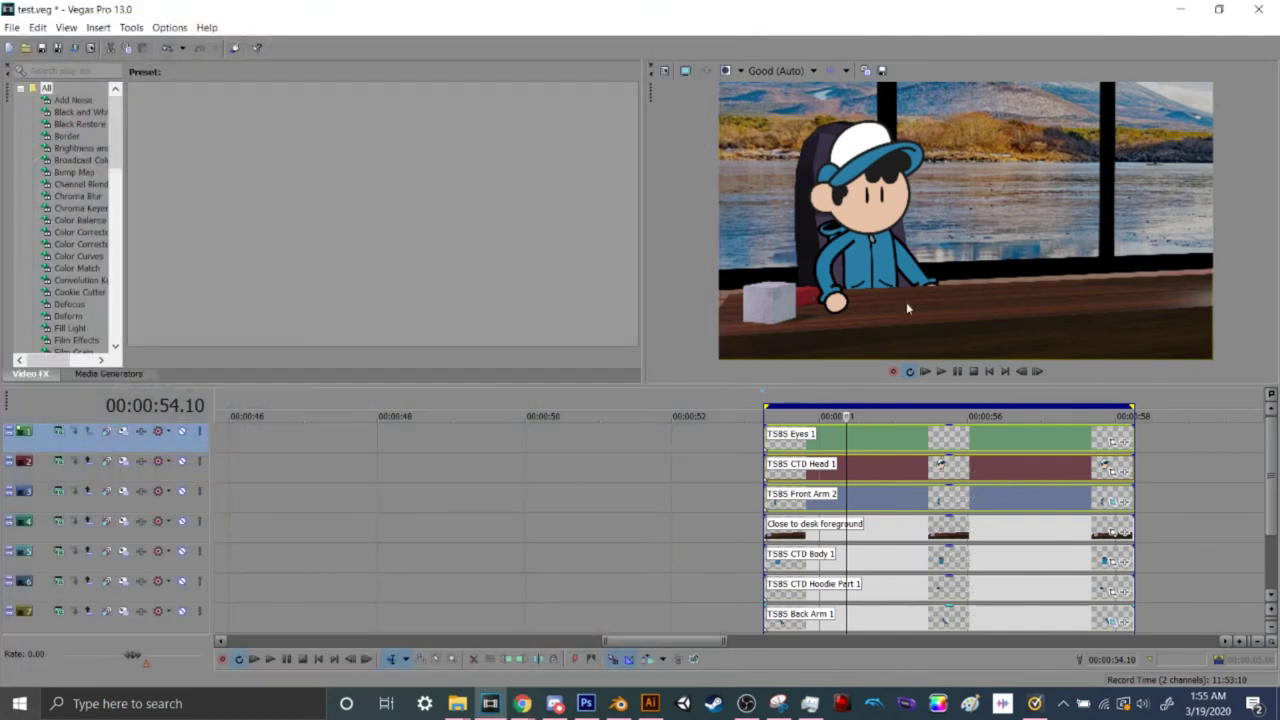
click(896, 433)
key(Left)
key(Left)
key(Left)
key(Left)
key(Left)
key(Left)
key(Left)
key(Left)
key(Left)
key(Left)
key(Left)
key(Left)
key(Left)
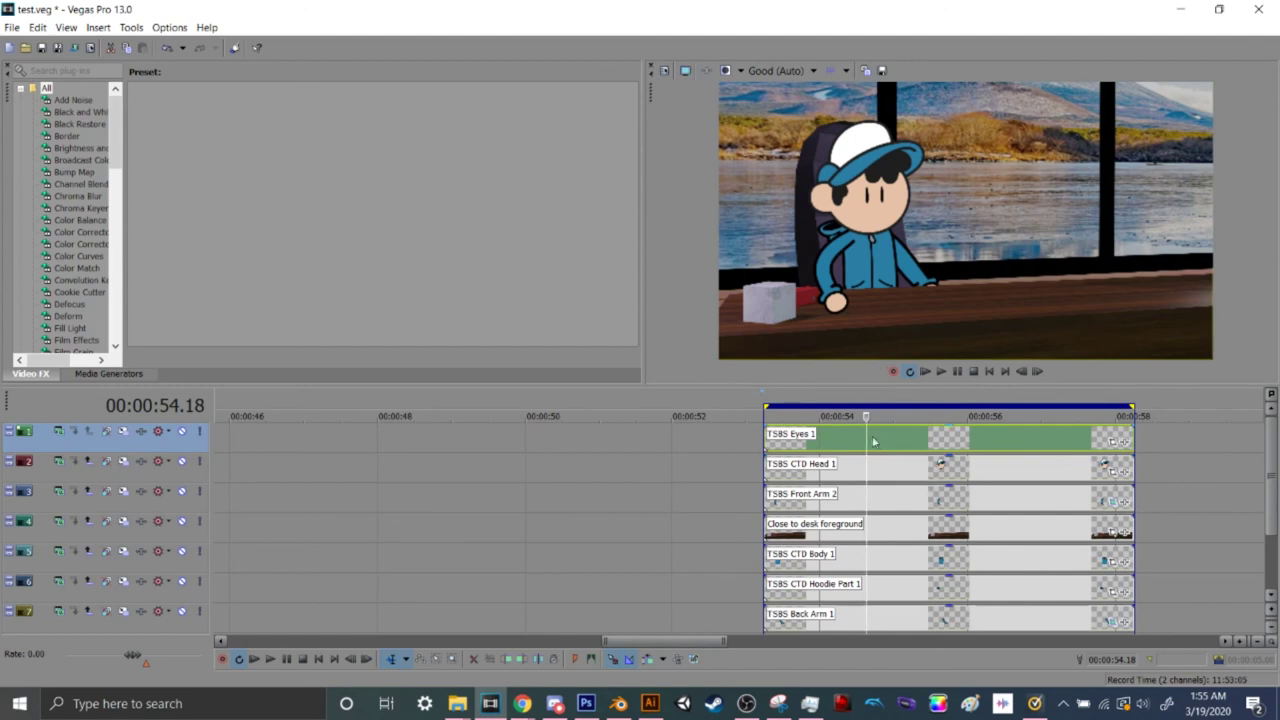
click(968, 448)
click(1043, 440)
click(955, 437)
click(933, 440)
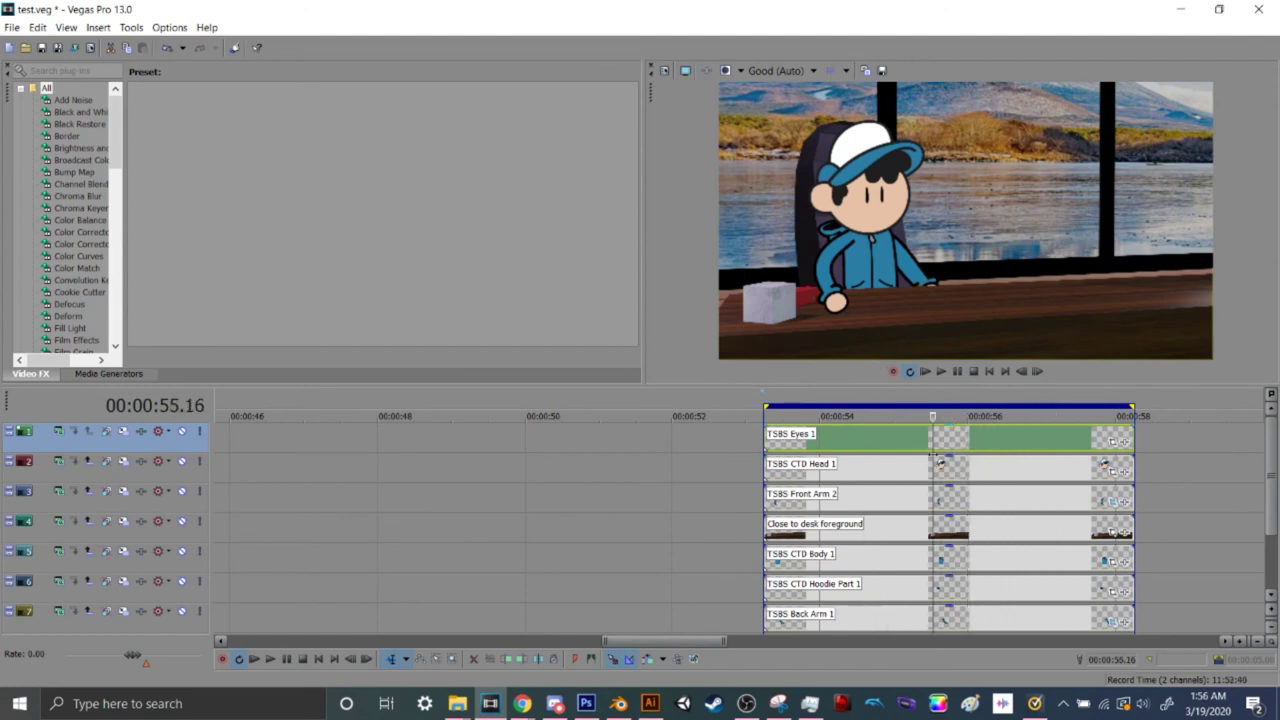
Shift the character's front arm slightly left using the TSBS Front Arm 2 clip's Event Pan/Crop, and place the playhead at 00:00:56.19
click(1110, 502)
drag(658, 307, 537, 318)
click(757, 139)
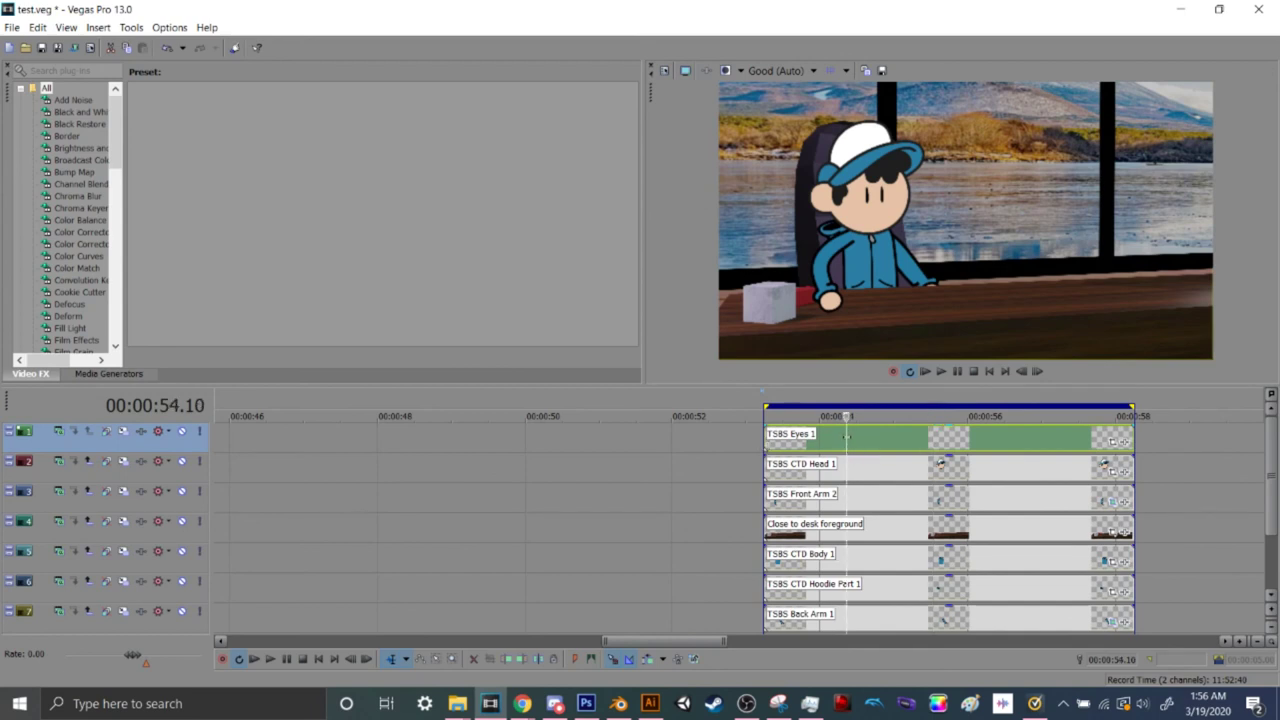
mouse_move(848, 446)
mouse_down()
mouse_move(1068, 444)
mouse_move(820, 446)
mouse_move(937, 446)
mouse_move(850, 446)
mouse_up()
click(1017, 449)
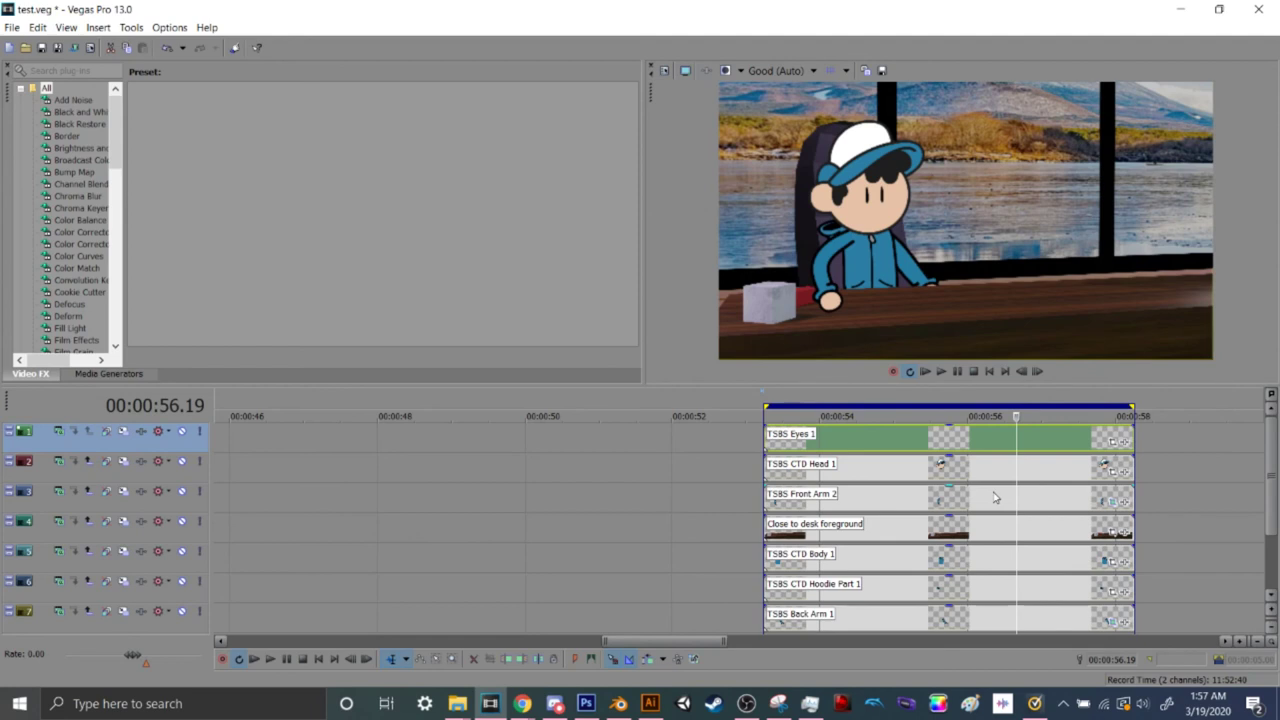
click(1208, 703)
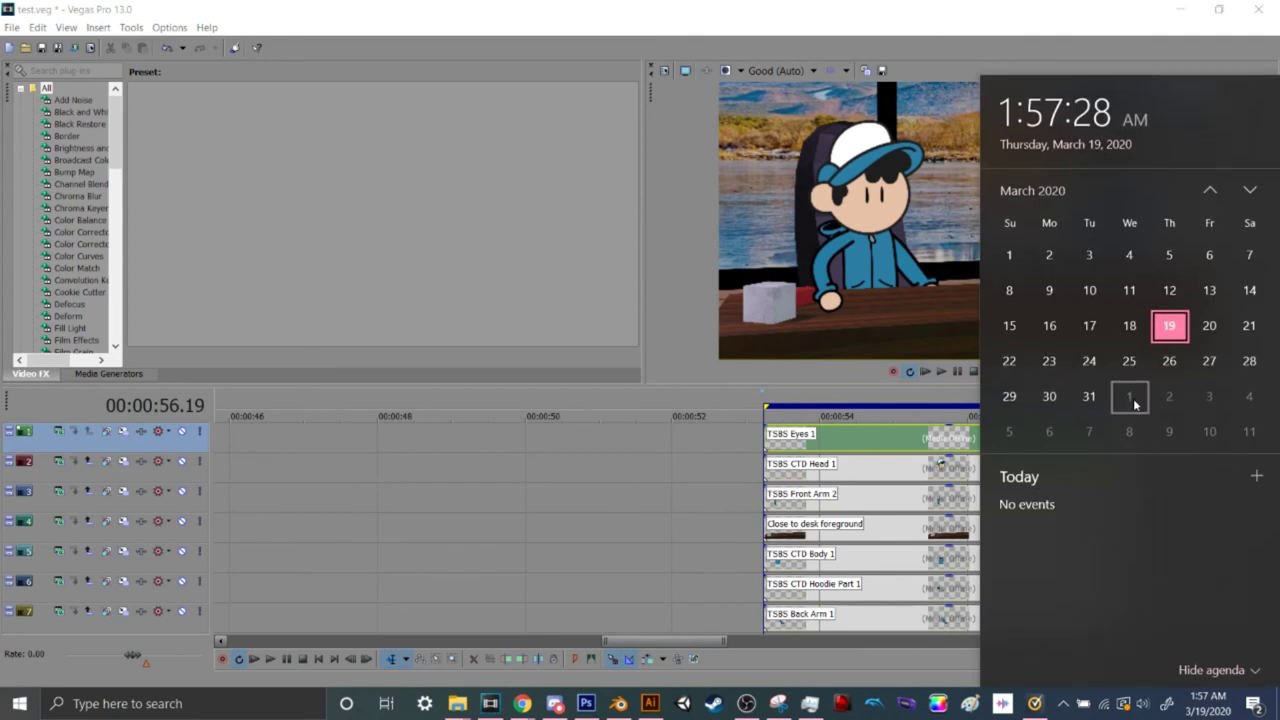
scroll(1134, 400, down, 3)
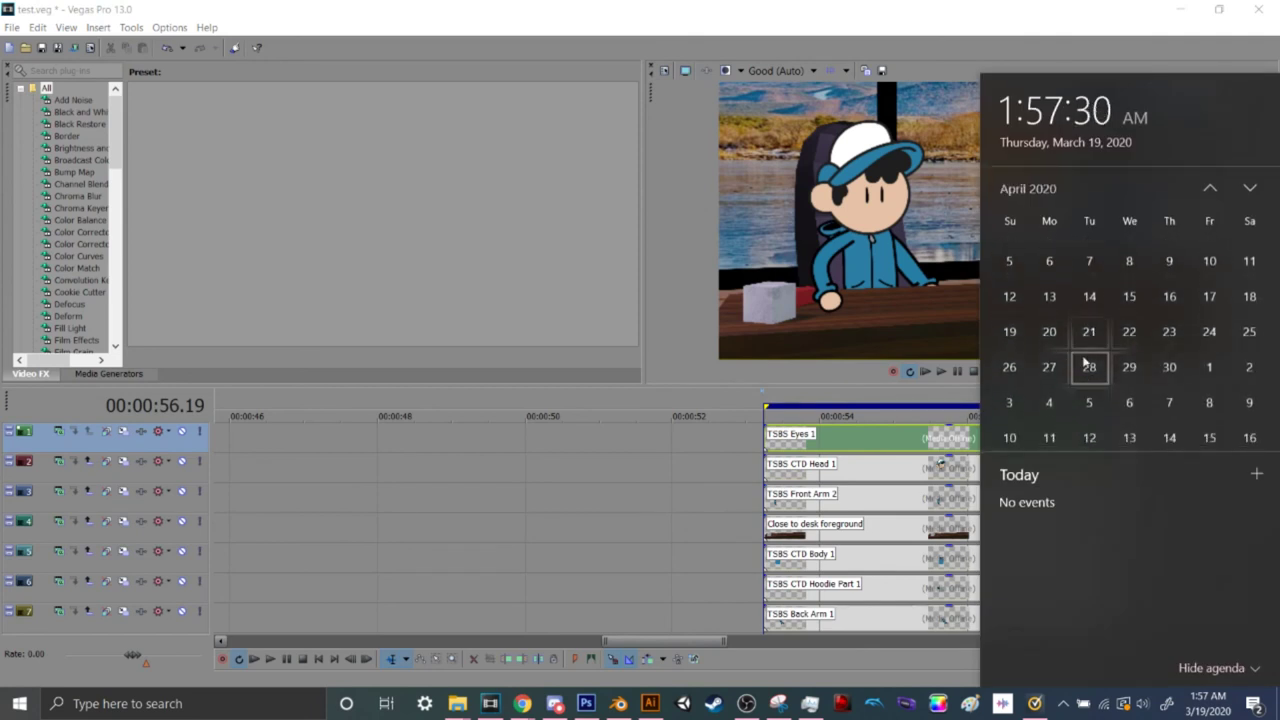
scroll(1083, 340, down, 2)
scroll(1083, 322, up, 3)
scroll(1086, 316, up, 3)
scroll(1089, 315, down, 3)
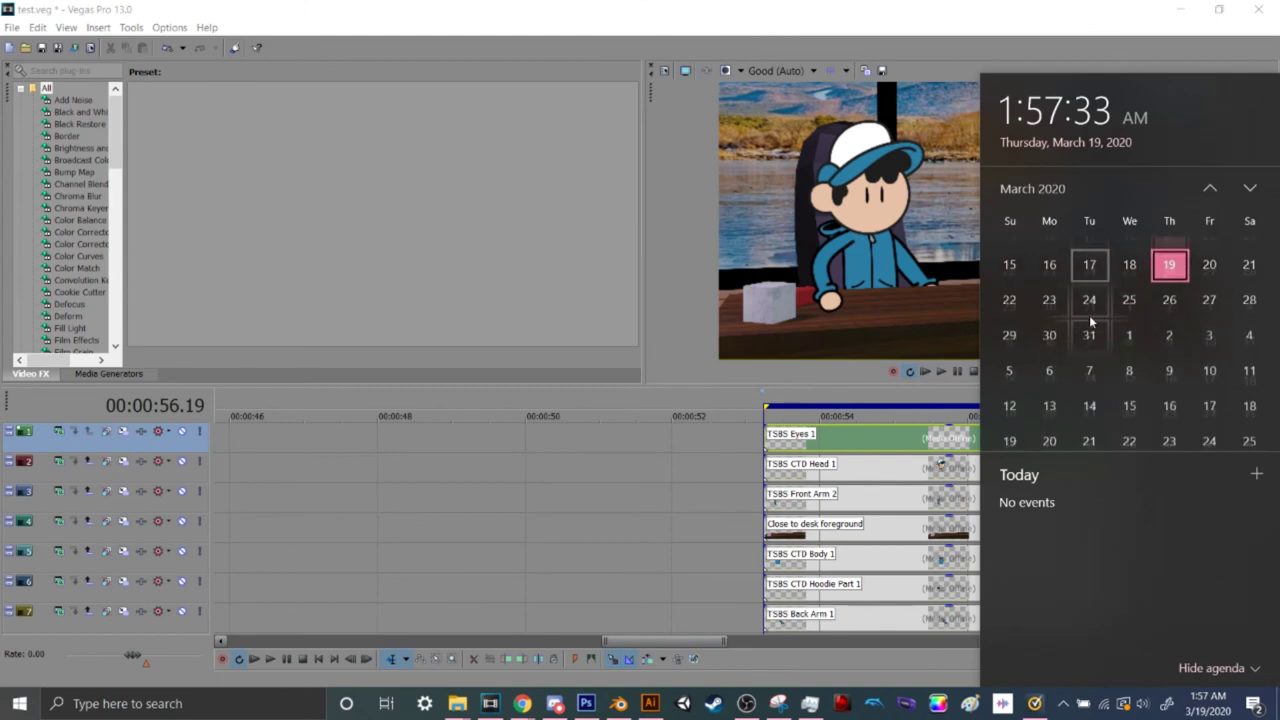
click(776, 7)
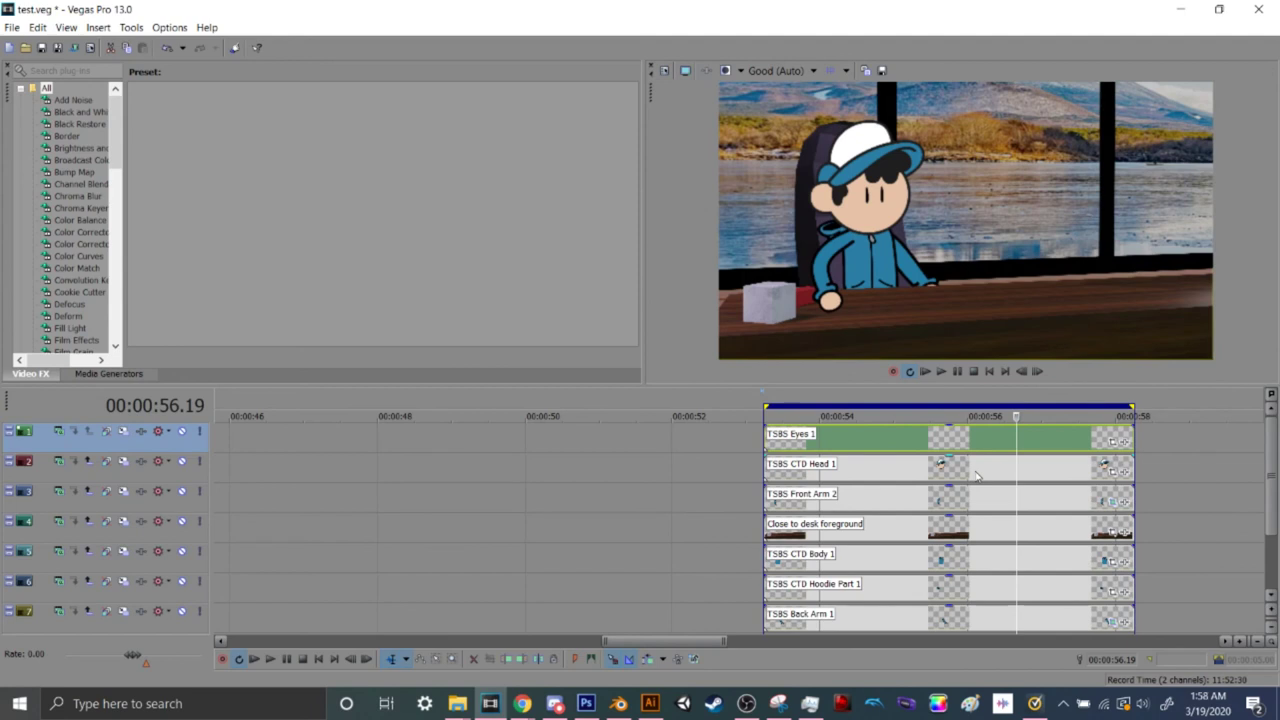
Switch to Chrome's bethmoth YouTube channel page and look over its Uploads and bethmoth Chat sections
click(522, 703)
click(600, 632)
click(85, 24)
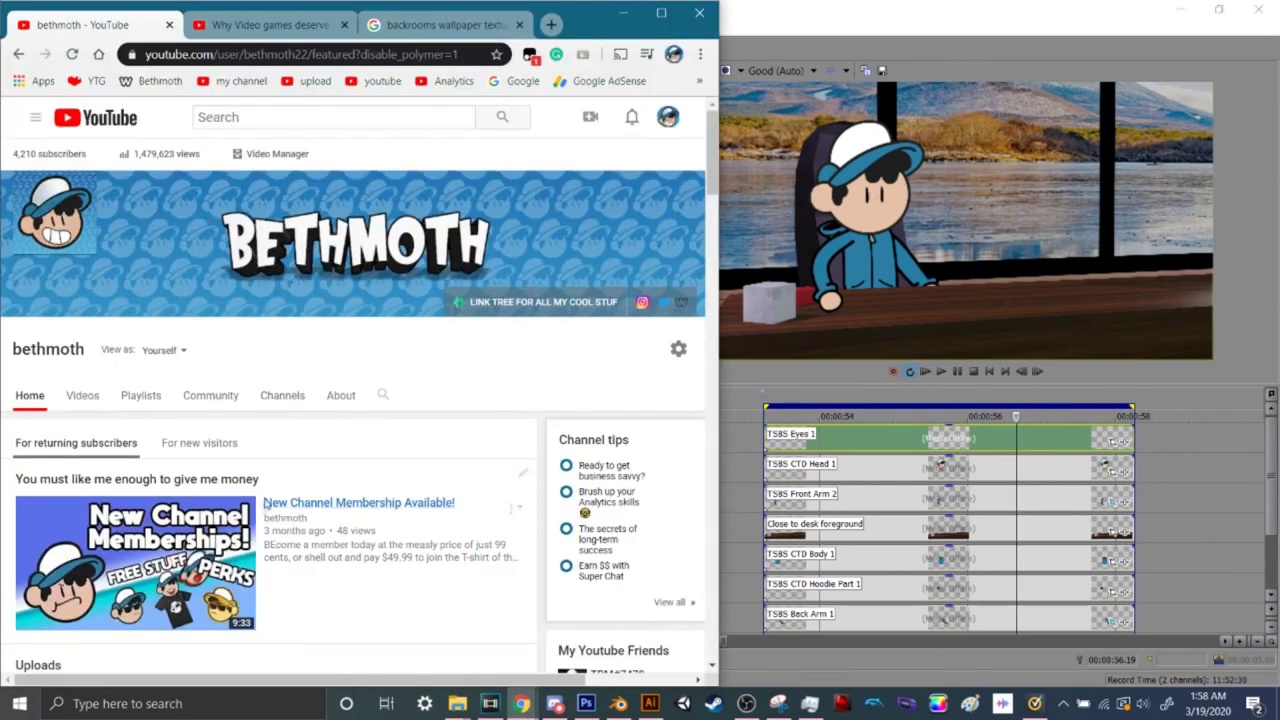
scroll(285, 481, down, 3)
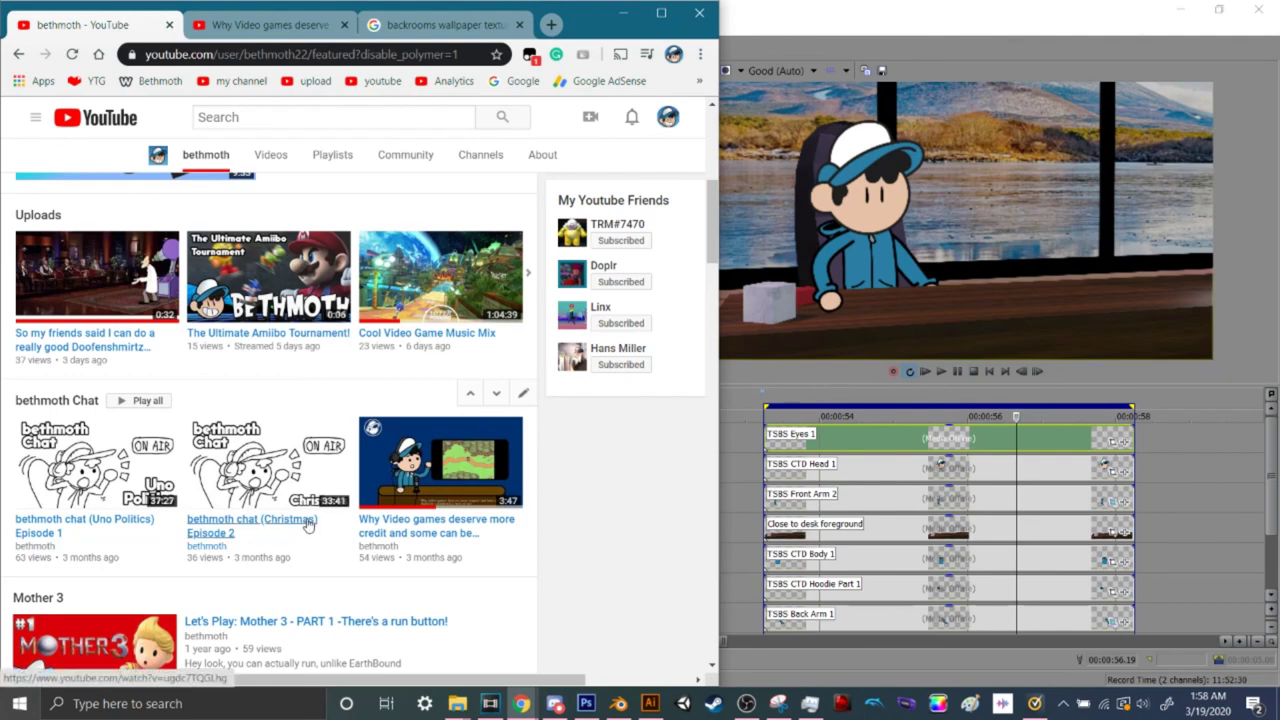
scroll(618, 530, up, 1)
scroll(618, 530, up, 5)
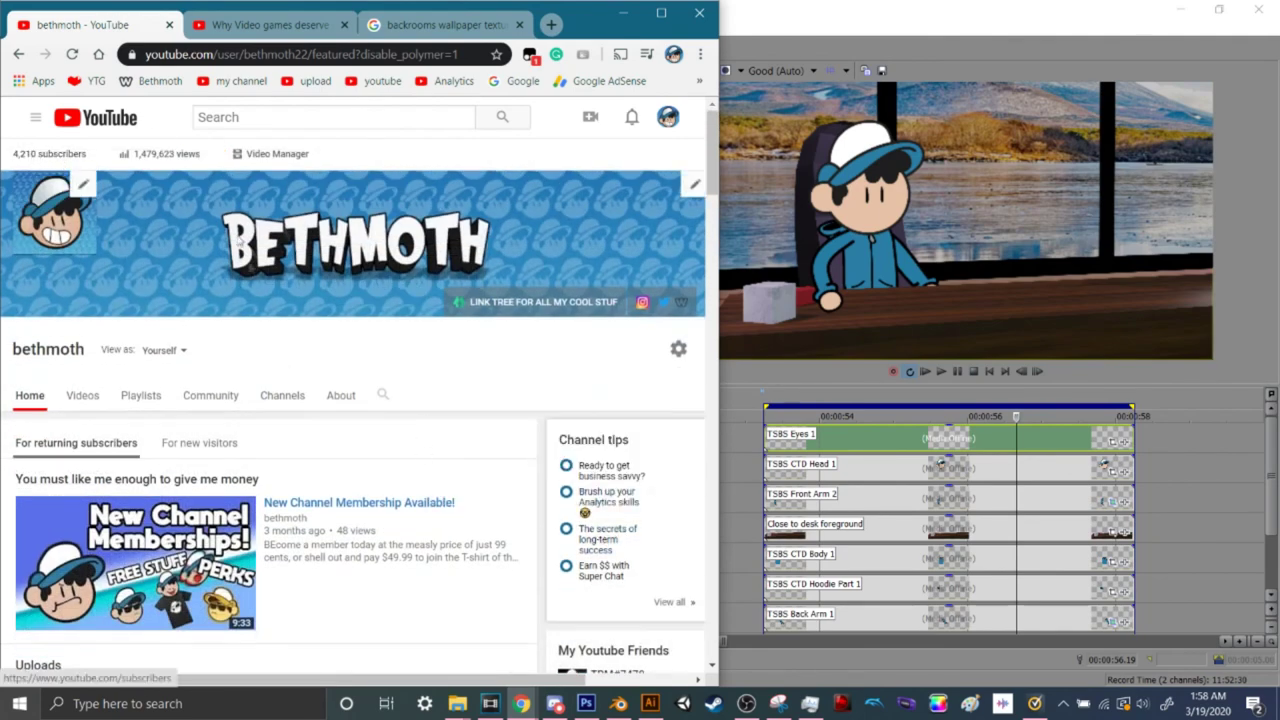
scroll(305, 397, down, 5)
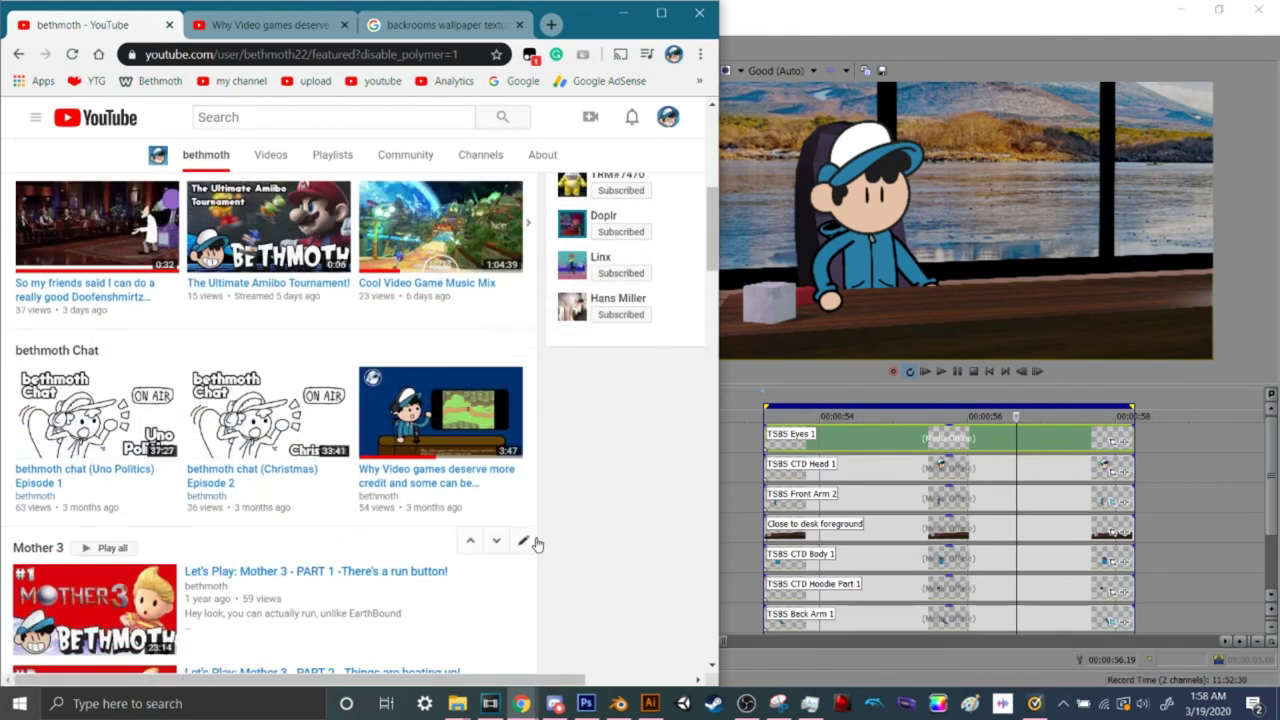
scroll(640, 505, up, 1)
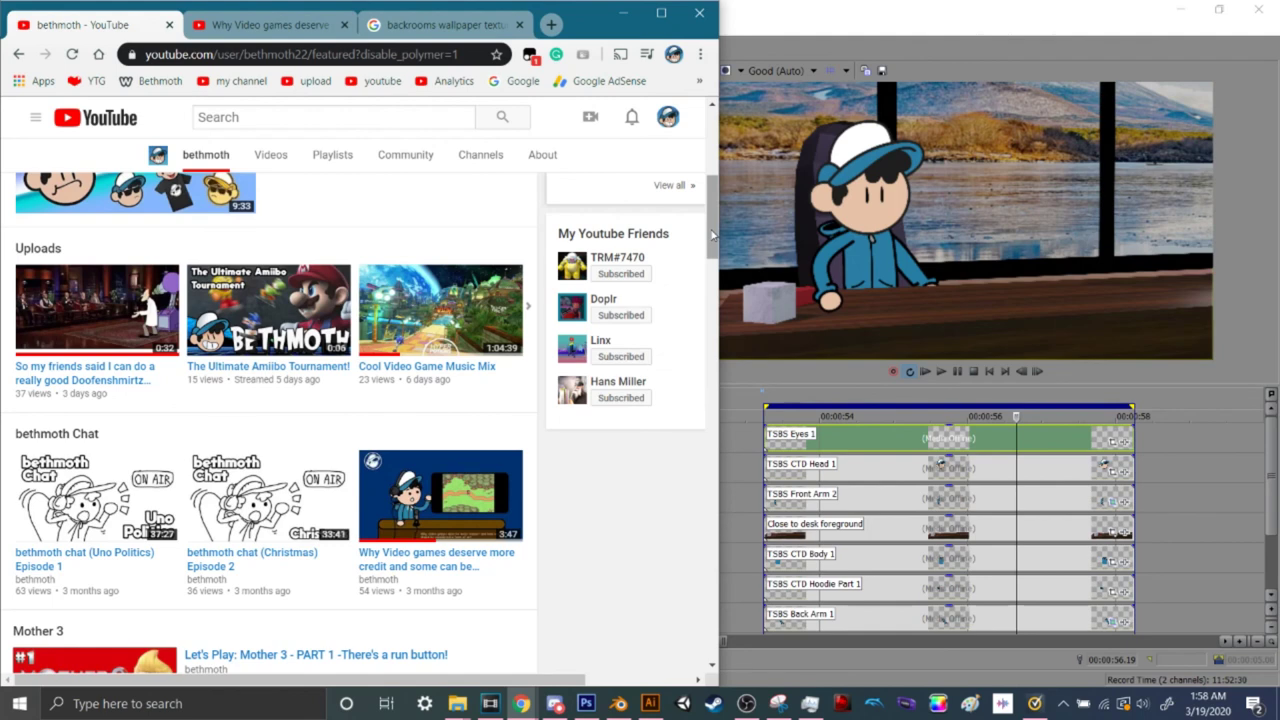
Page forward and back through the channel's Uploads row to view the recent videos, returning to the newest ones
click(534, 309)
click(537, 309)
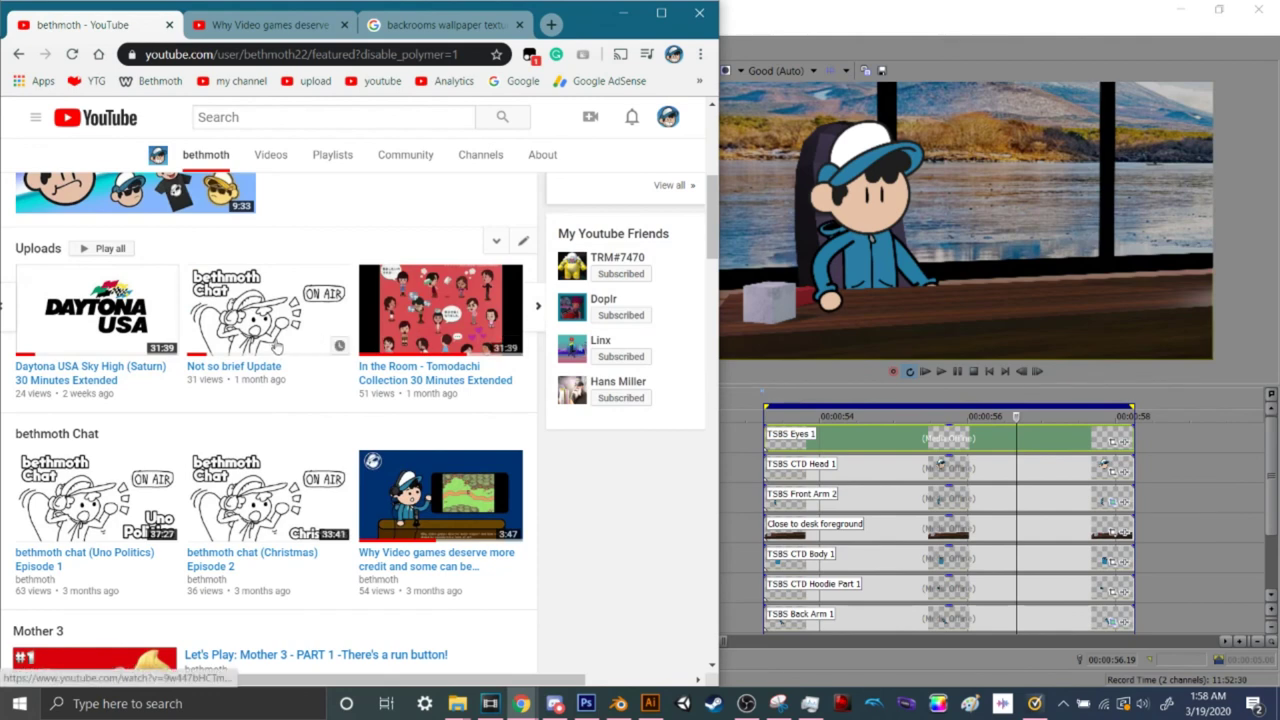
click(1215, 700)
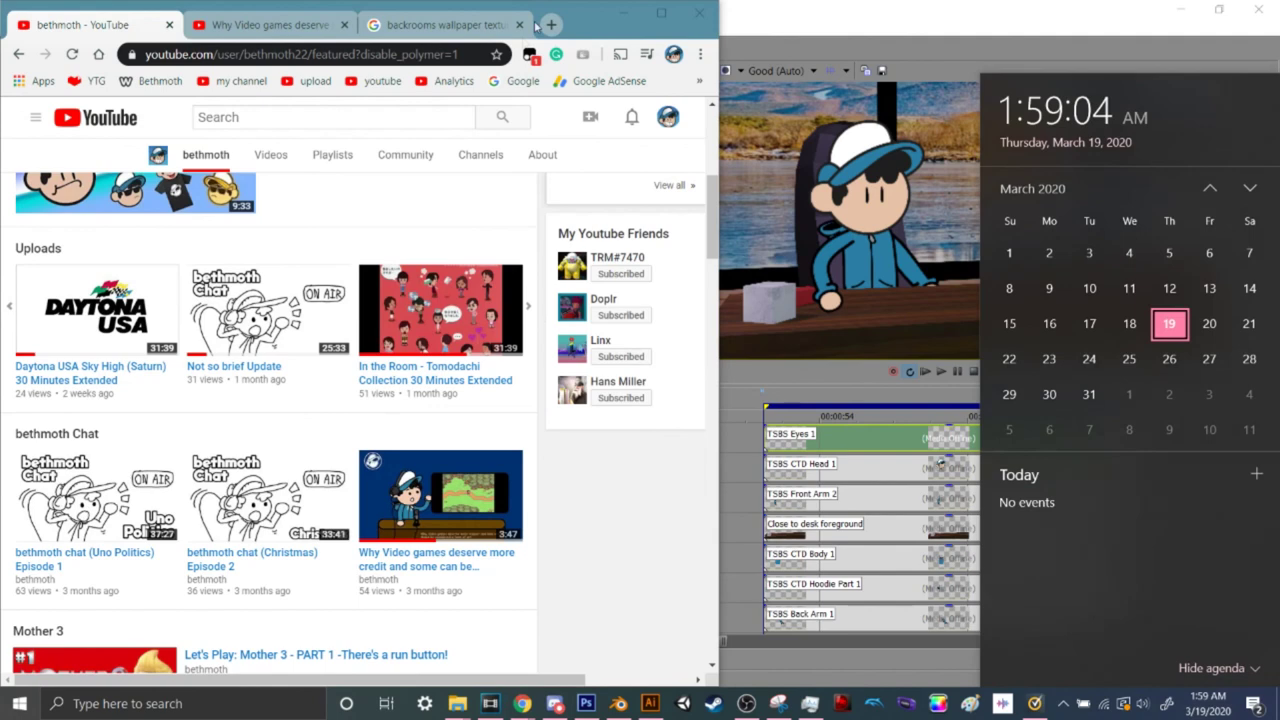
click(580, 20)
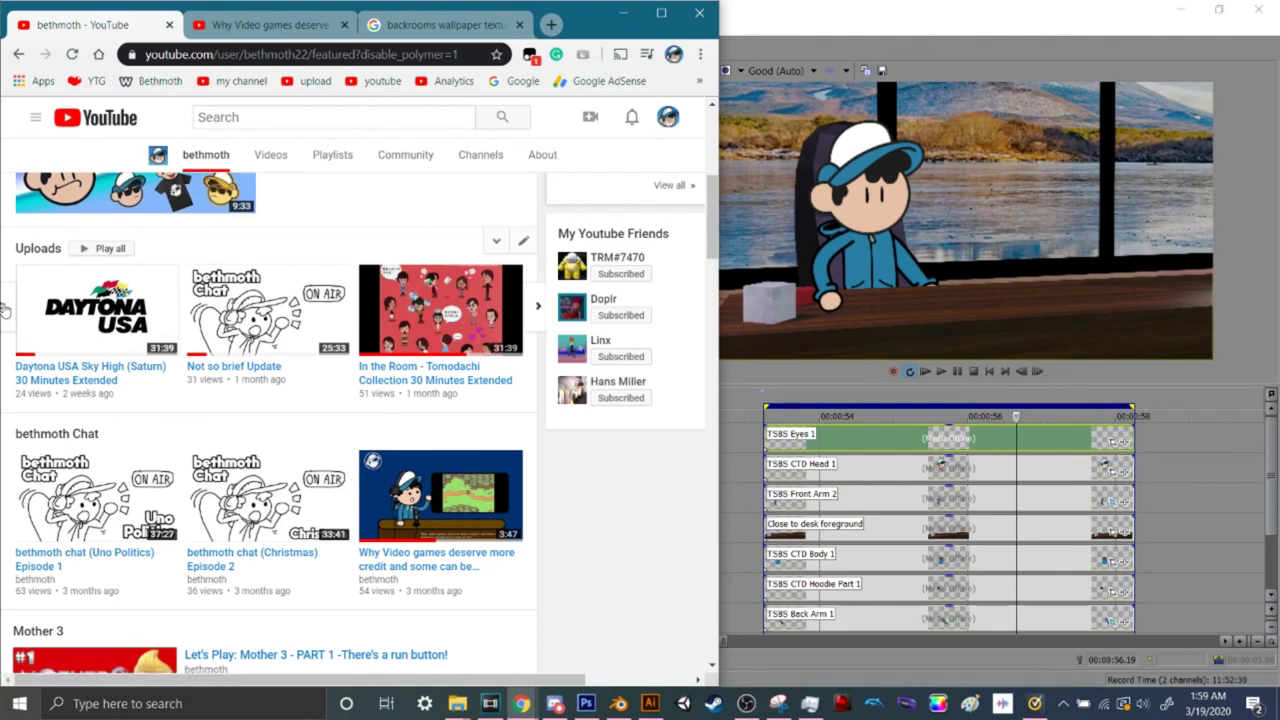
click(537, 310)
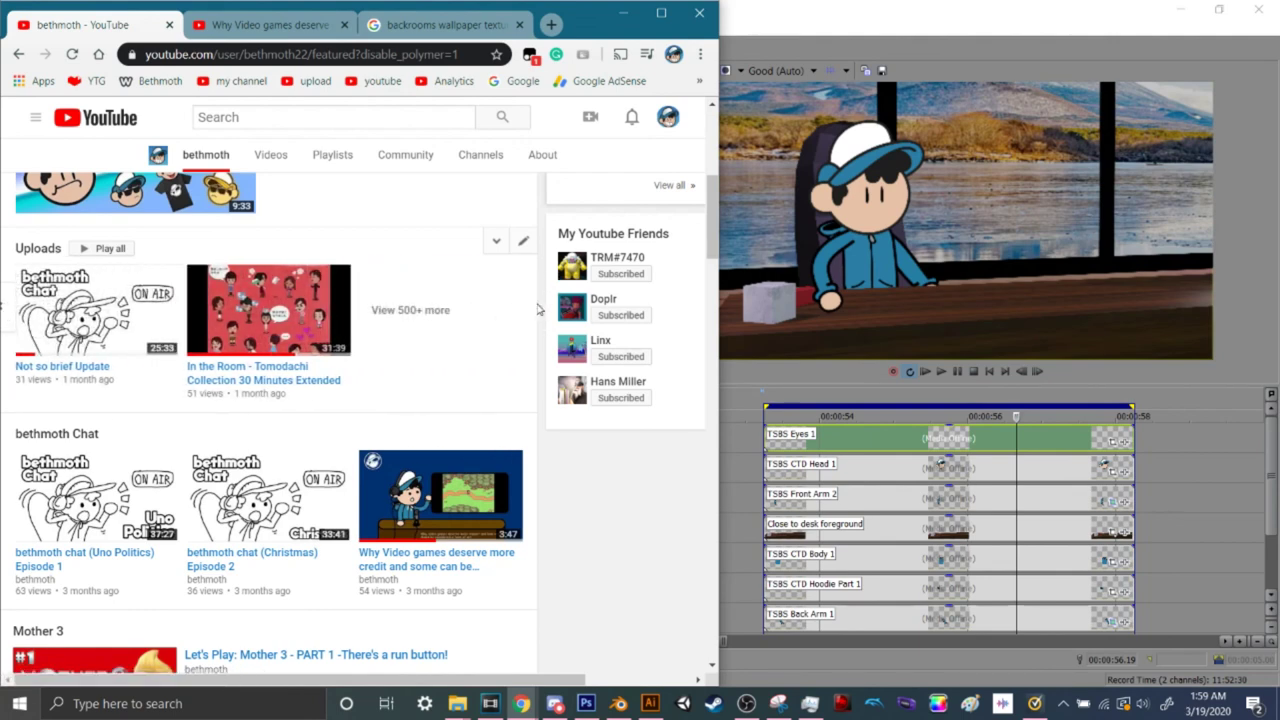
click(5, 310)
click(5, 310)
click(5, 310)
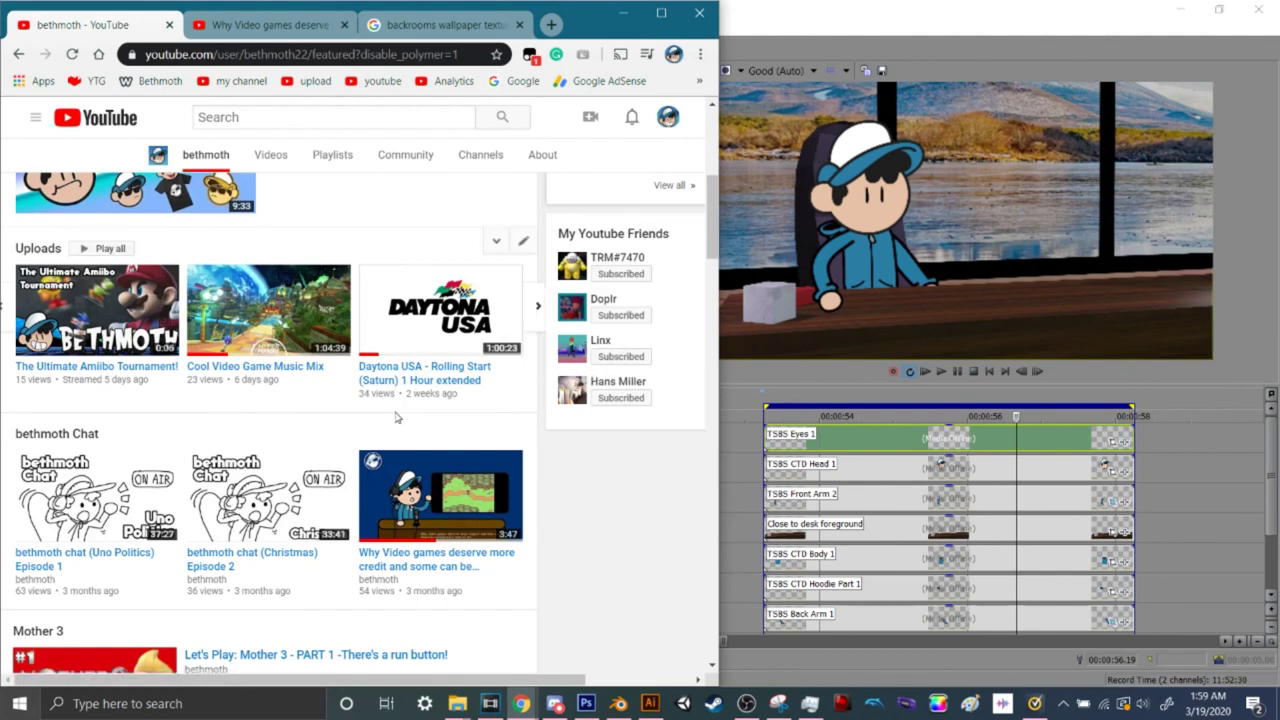
click(538, 307)
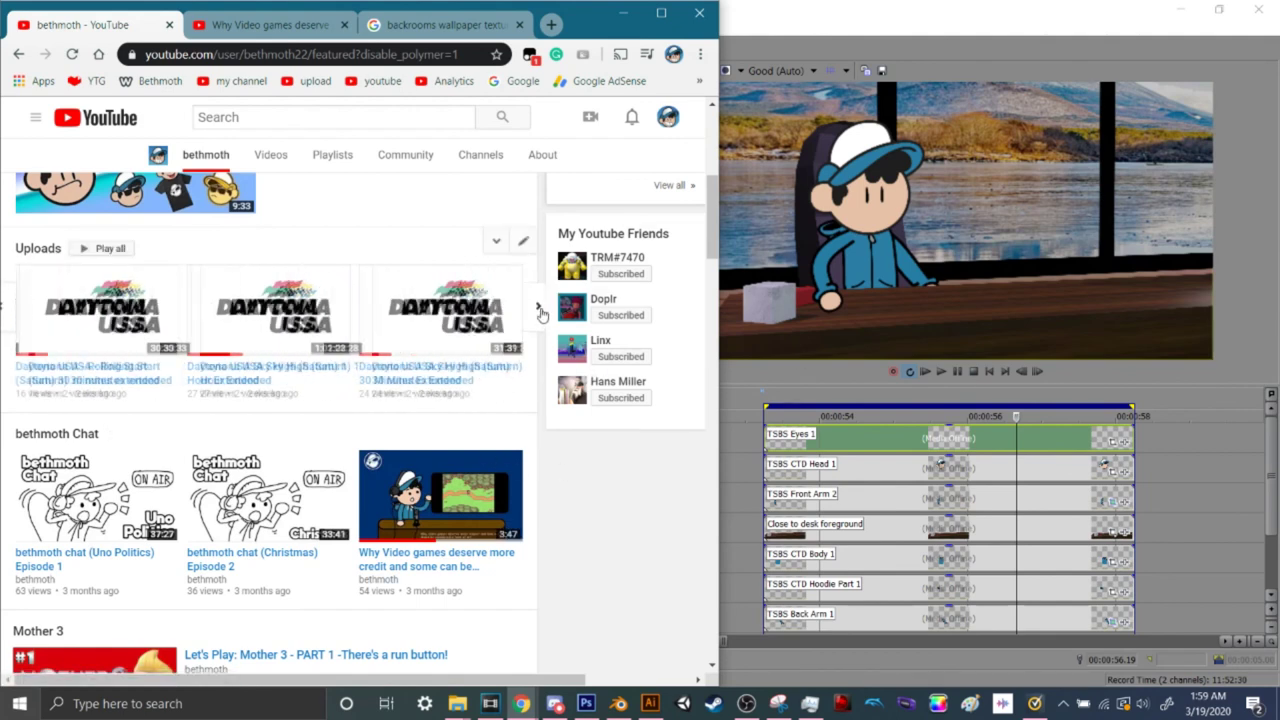
click(538, 308)
click(4, 310)
click(4, 310)
click(4, 310)
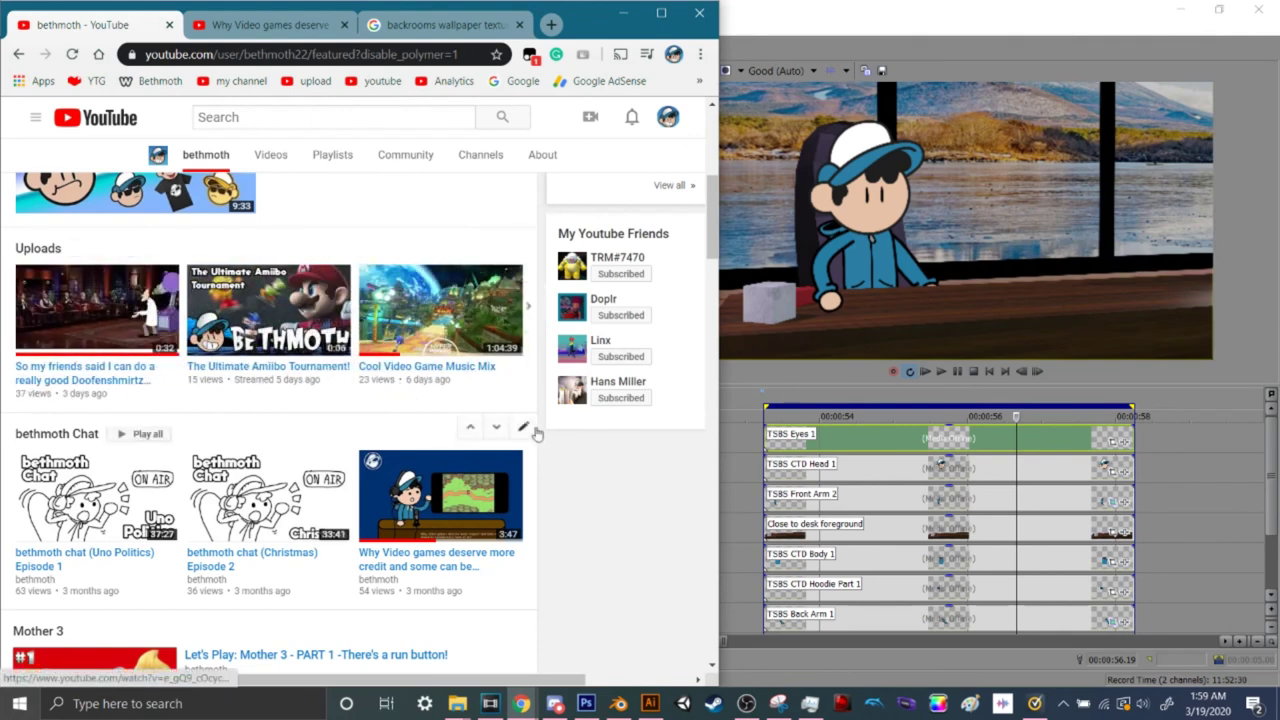
Look through the channel home page from the banner down to the Mother 3 and Super Mario RPG series
scroll(580, 490, up, 5)
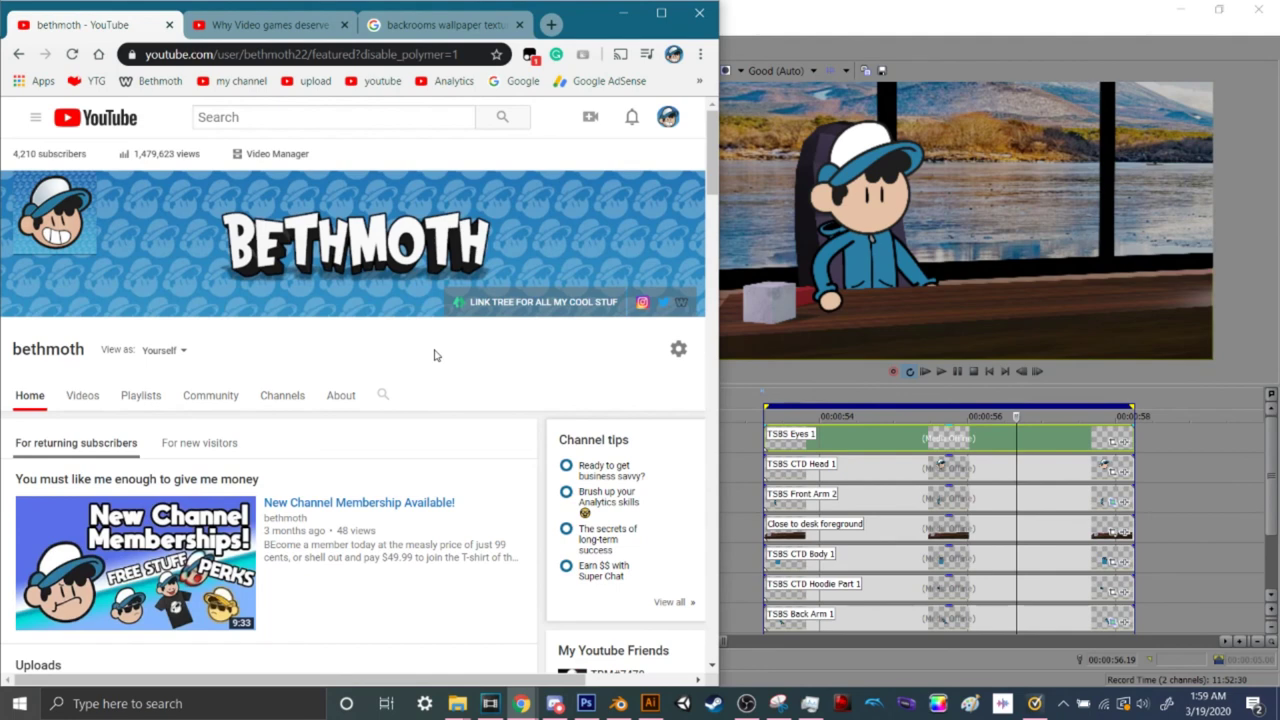
scroll(309, 377, down, 2)
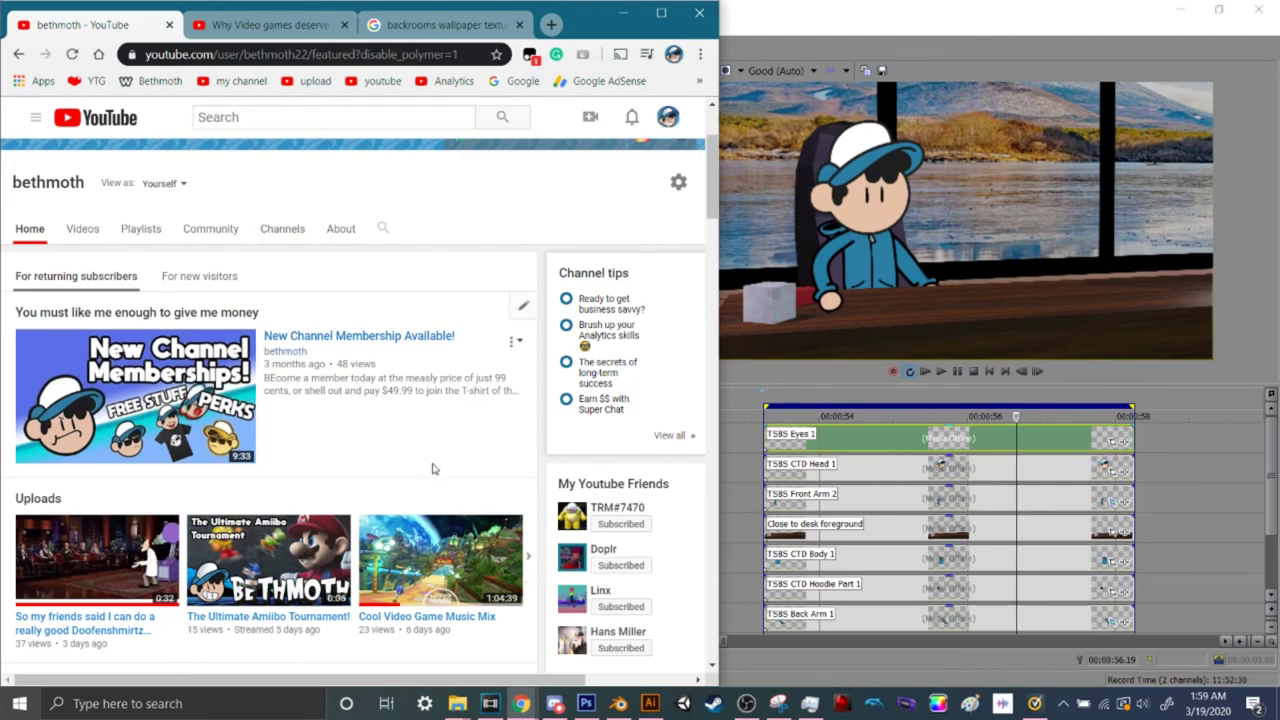
scroll(436, 464, down, 4)
scroll(436, 460, down, 4)
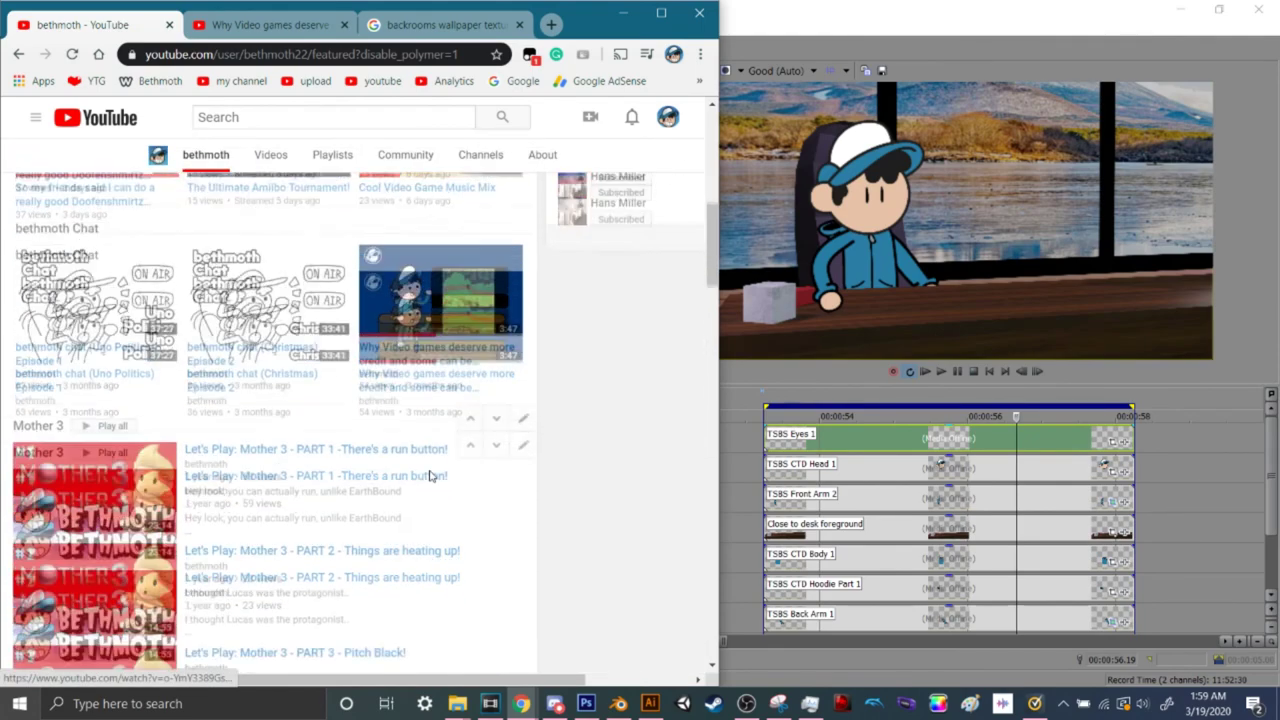
scroll(605, 438, down, 1)
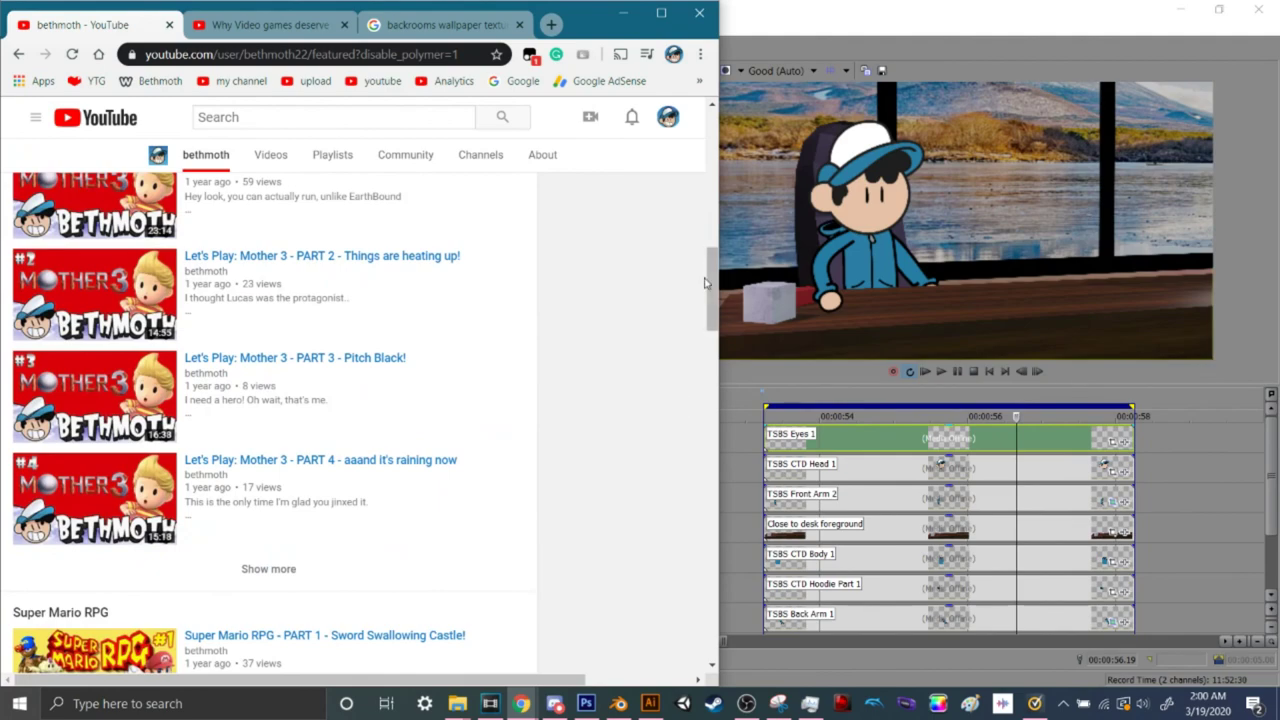
drag(712, 288, 728, 346)
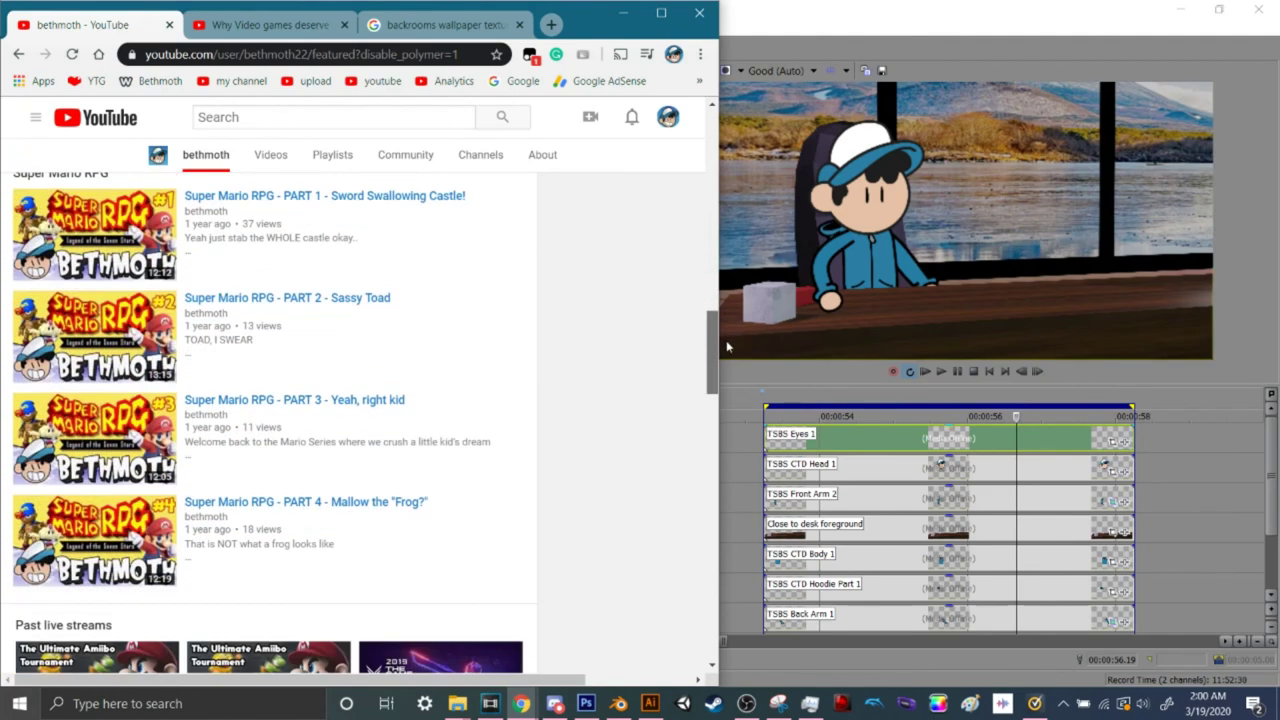
Reopen Chrome's bethmoth channel page and review the Mother 3 and Super Mario RPG series down to Past live streams, returning to the banner
click(522, 703)
mouse_move(522, 703)
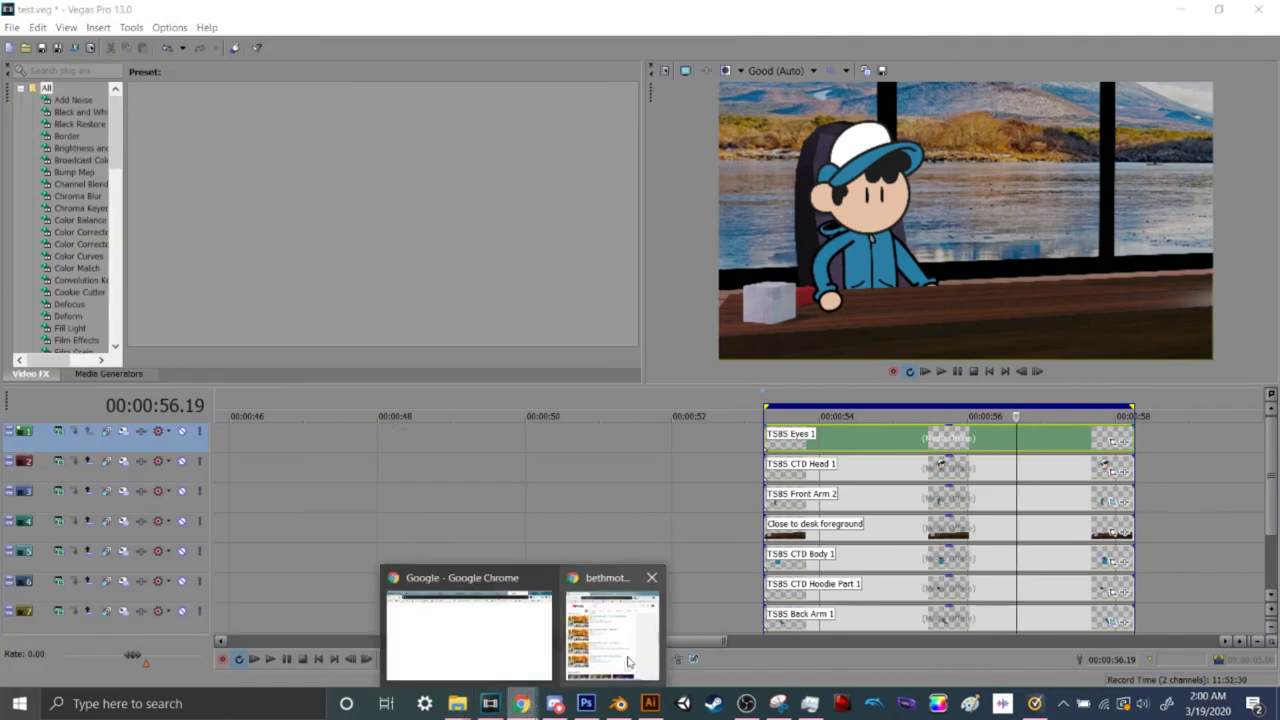
click(629, 662)
scroll(386, 457, up, 6)
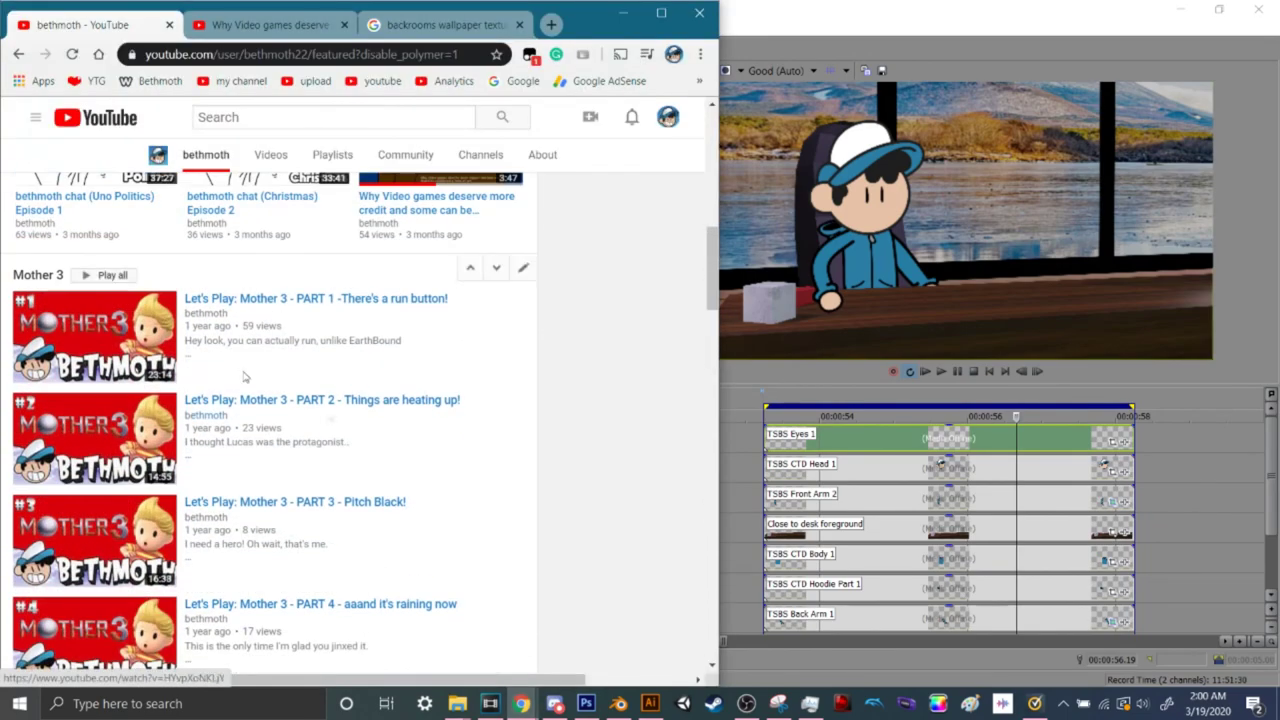
scroll(140, 356, down, 1)
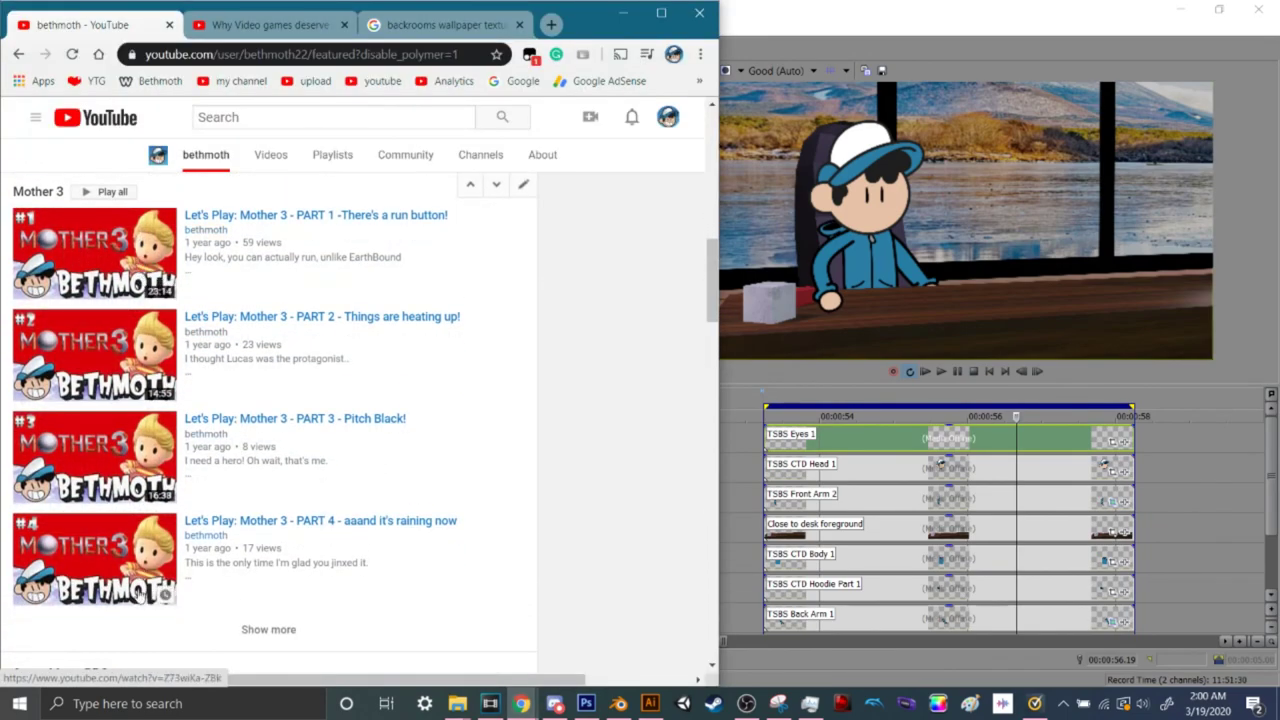
scroll(140, 592, down, 3)
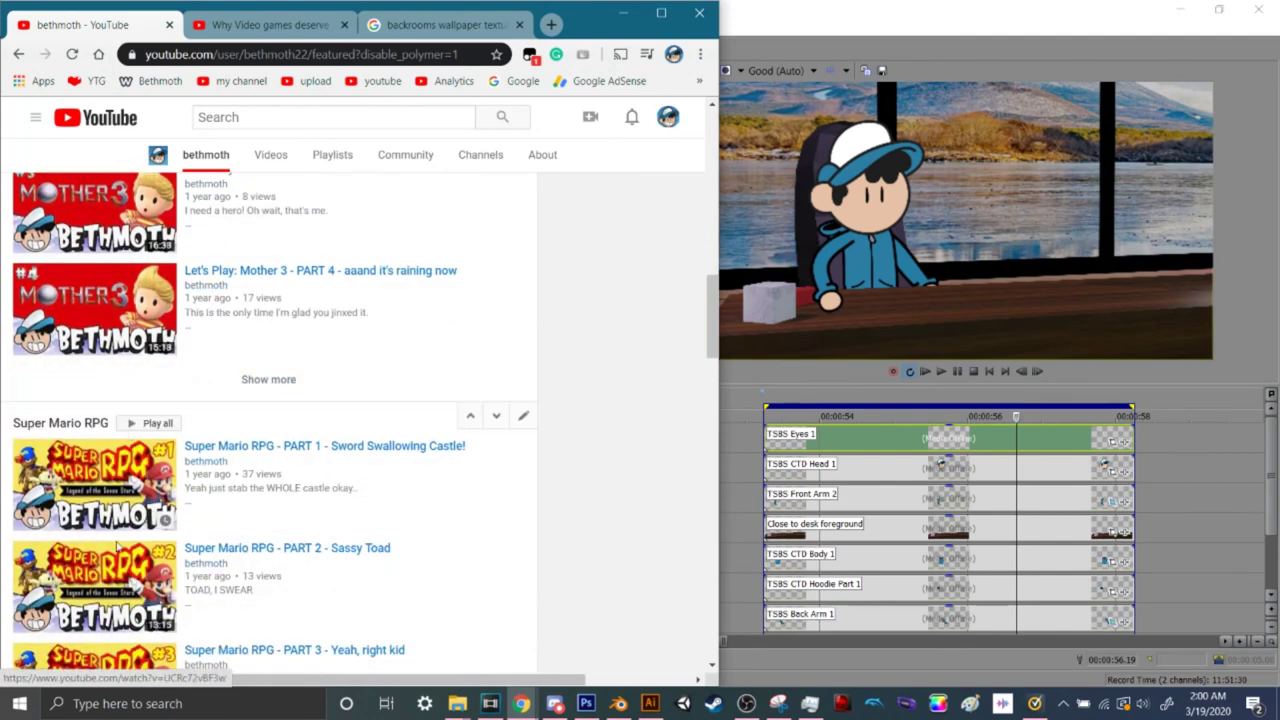
scroll(120, 546, down, 3)
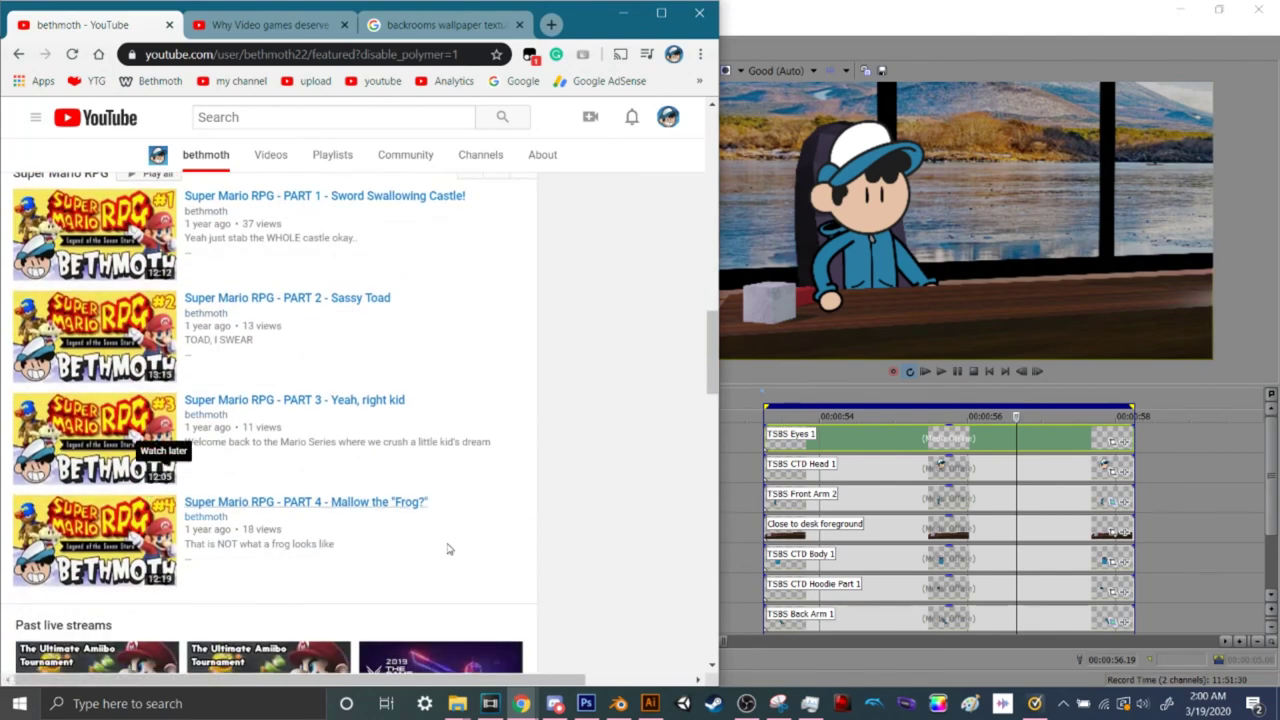
scroll(600, 484, down, 1)
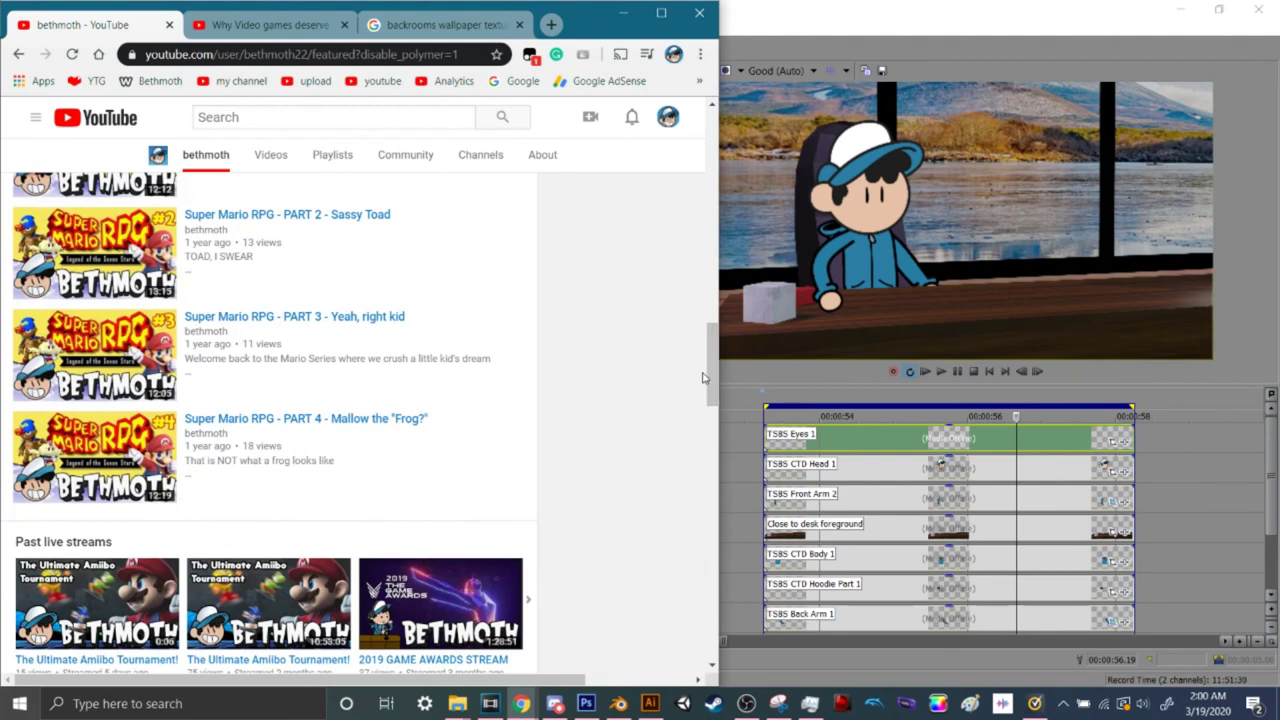
drag(709, 369, 716, 289)
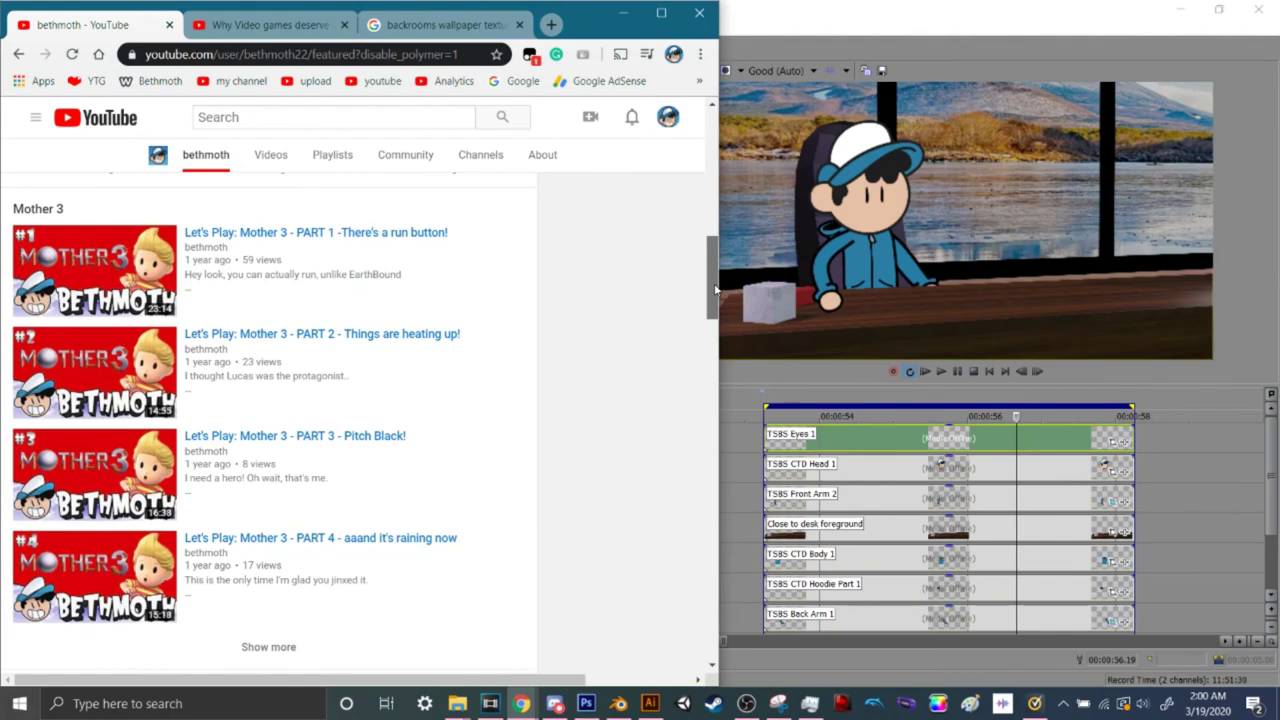
drag(714, 300, 710, 175)
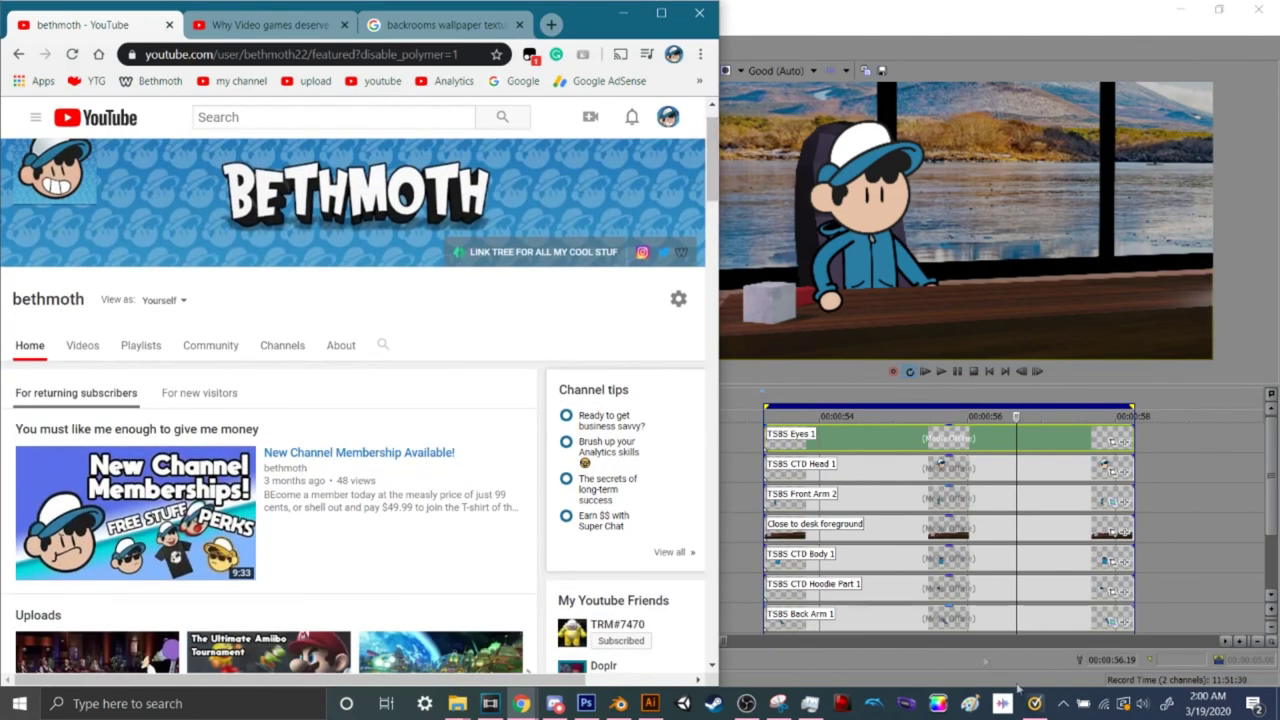
scroll(380, 395, up, 1)
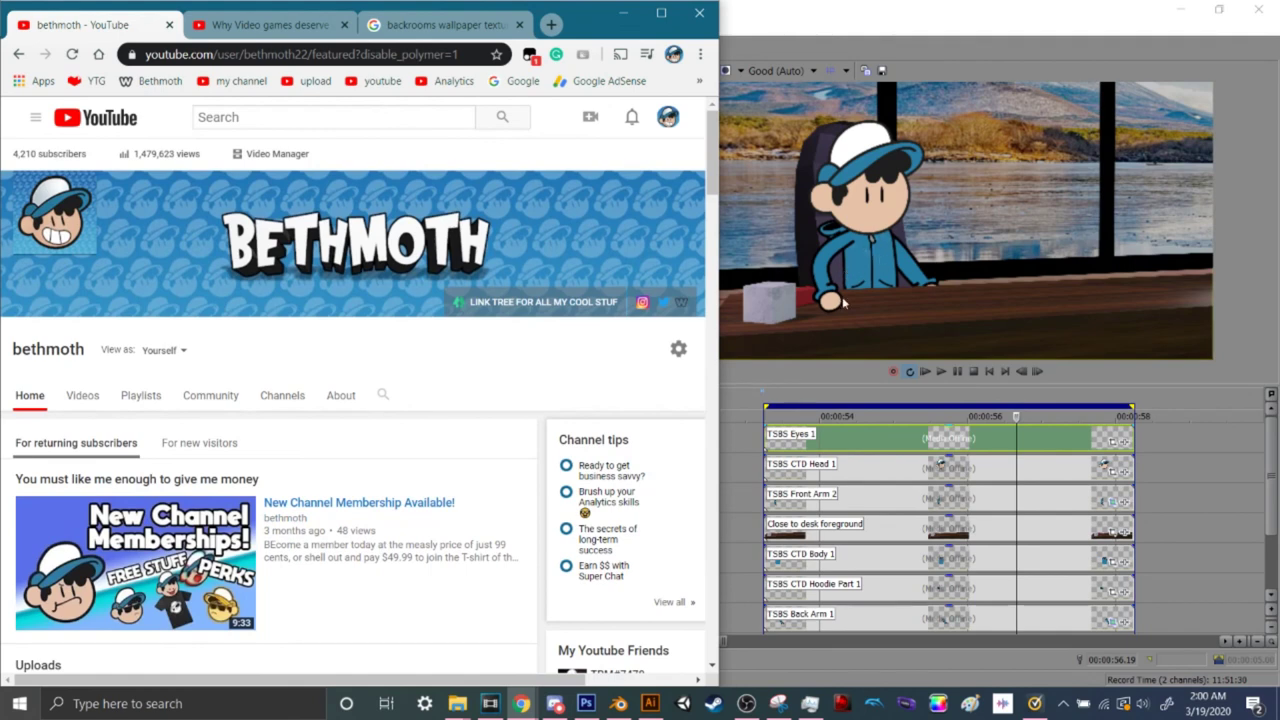
Switch to Vegas Pro and nudge the character's front arm slightly further left using the TSBS Front Arm 2 clip's Event Pan/Crop
click(843, 302)
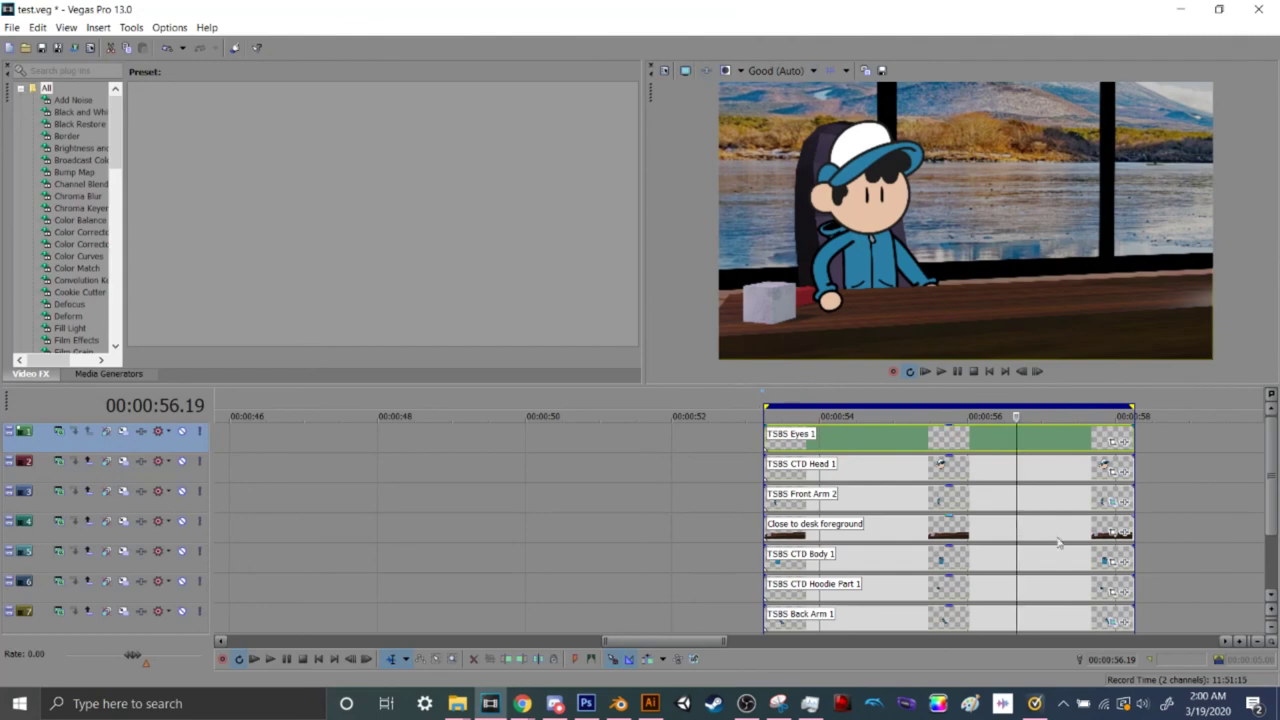
click(1113, 501)
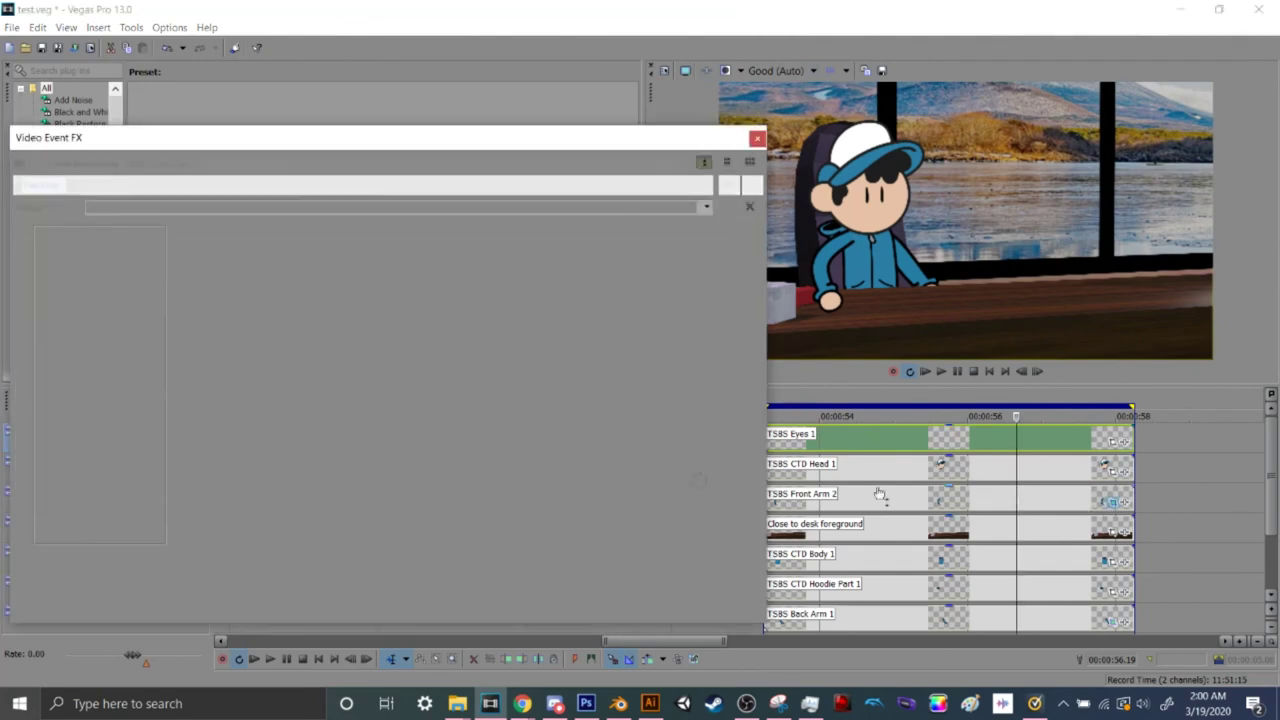
drag(723, 257, 563, 313)
click(758, 139)
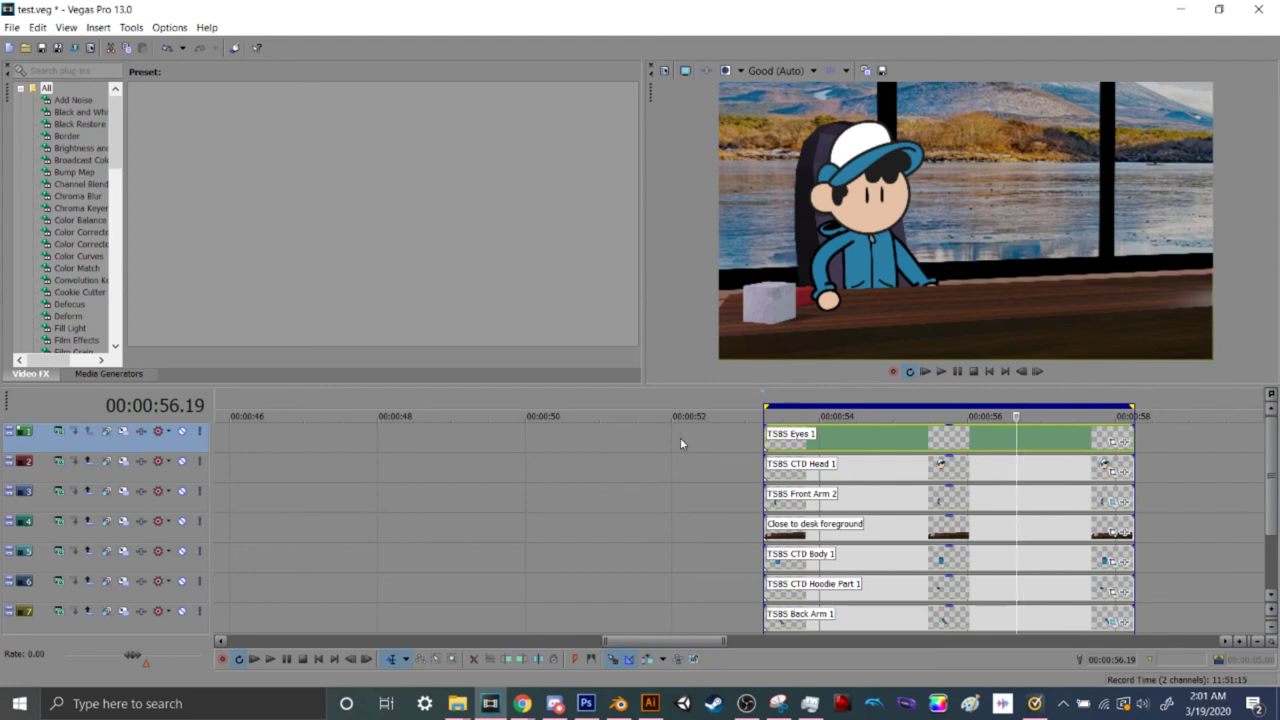
Switch back to Chrome's bethmoth channel page and narrow its window to uncover the whole Vegas Pro preview, keeping the channel banner in view
click(524, 705)
click(612, 630)
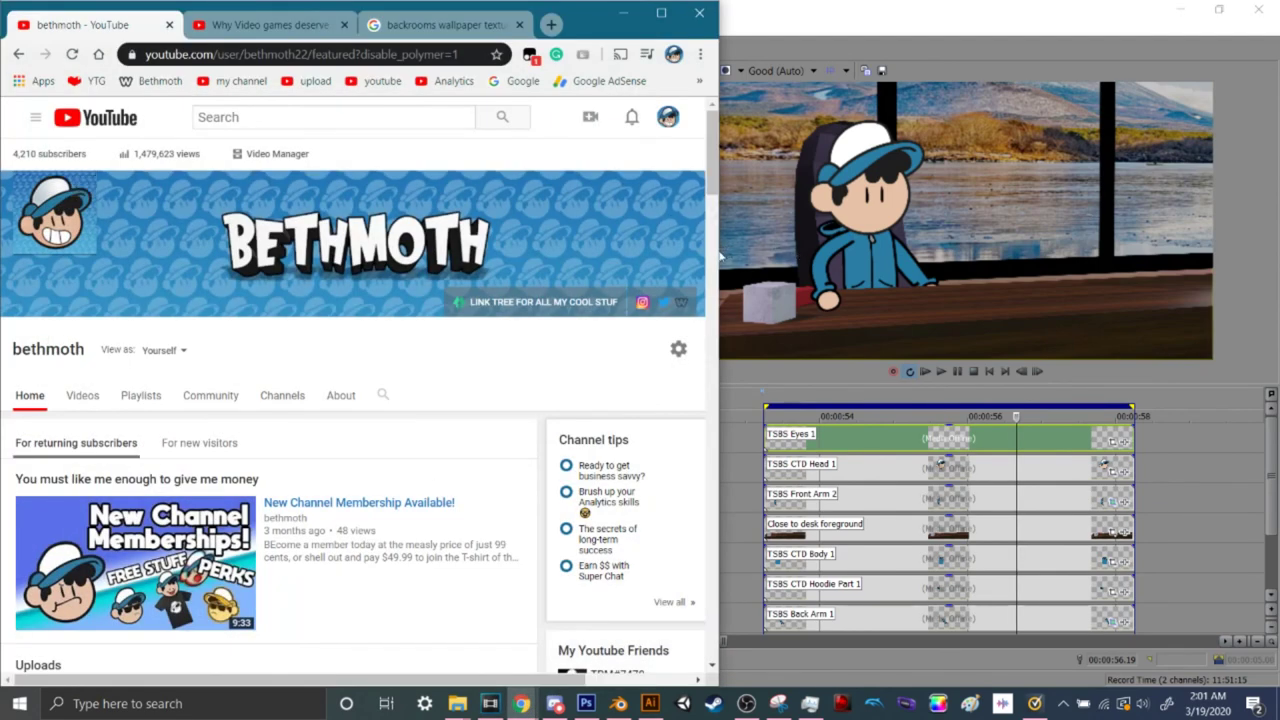
drag(720, 250, 686, 259)
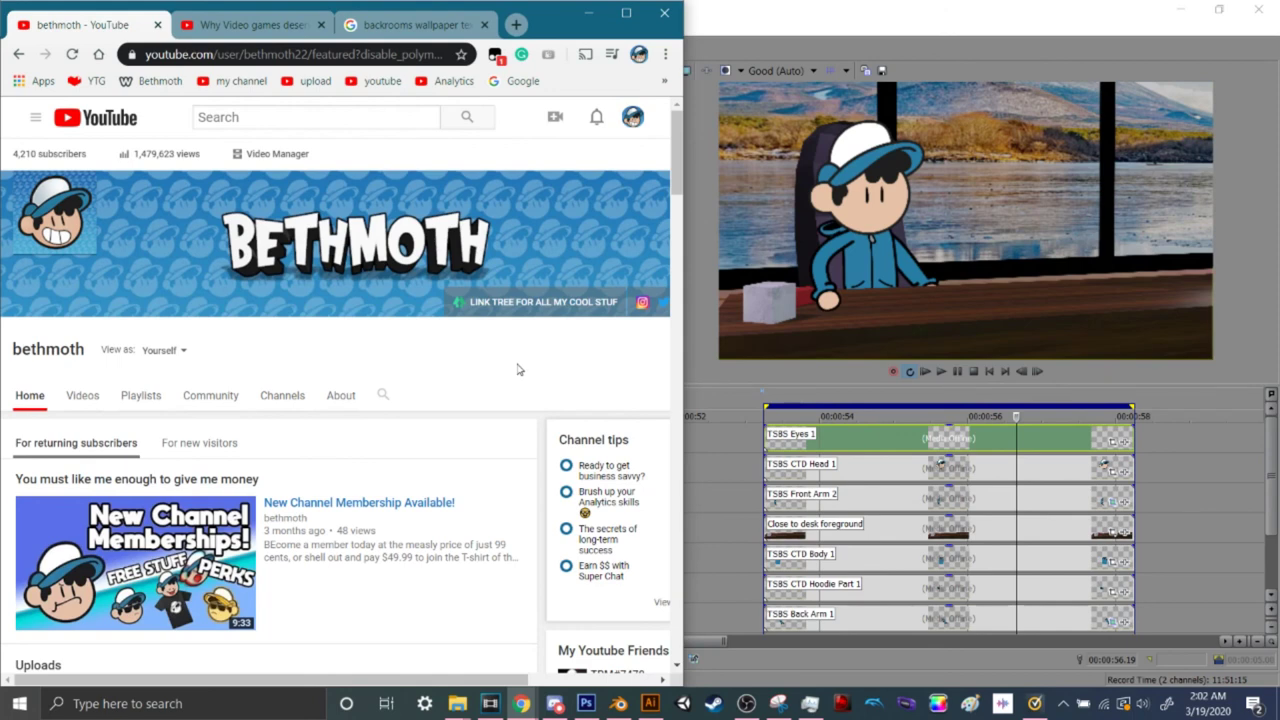
scroll(518, 370, down, 1)
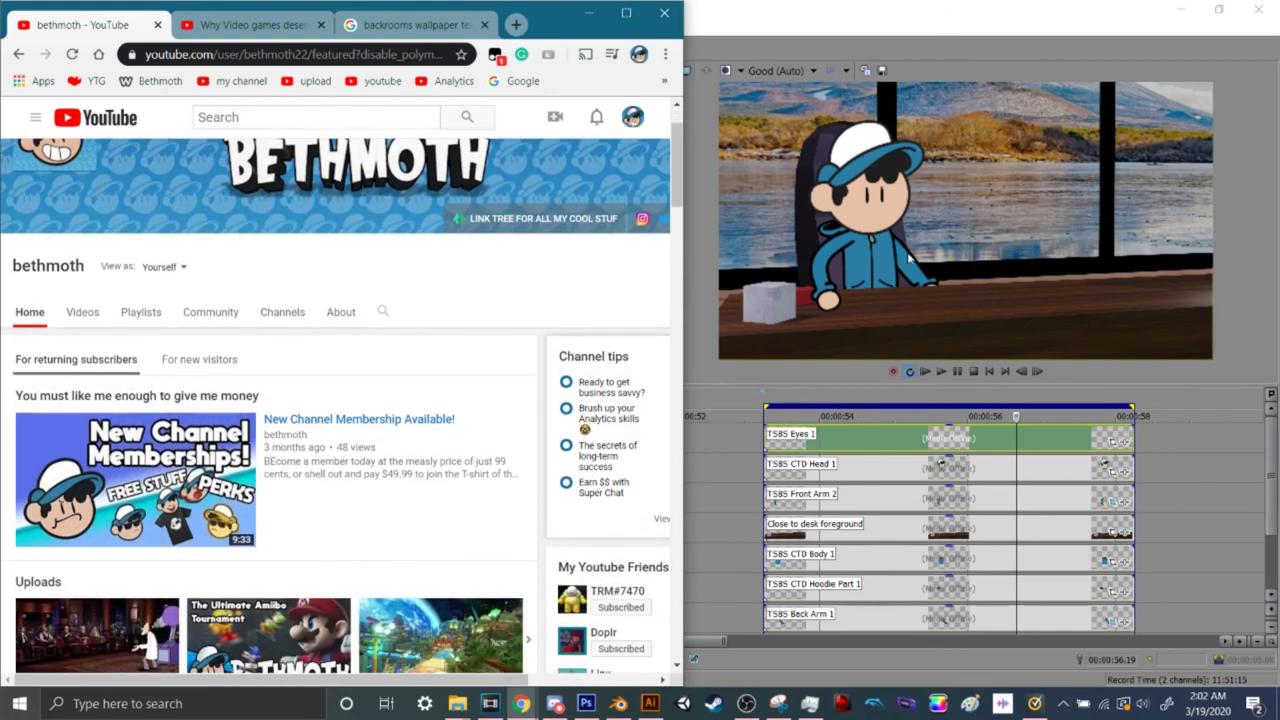
scroll(510, 357, up, 1)
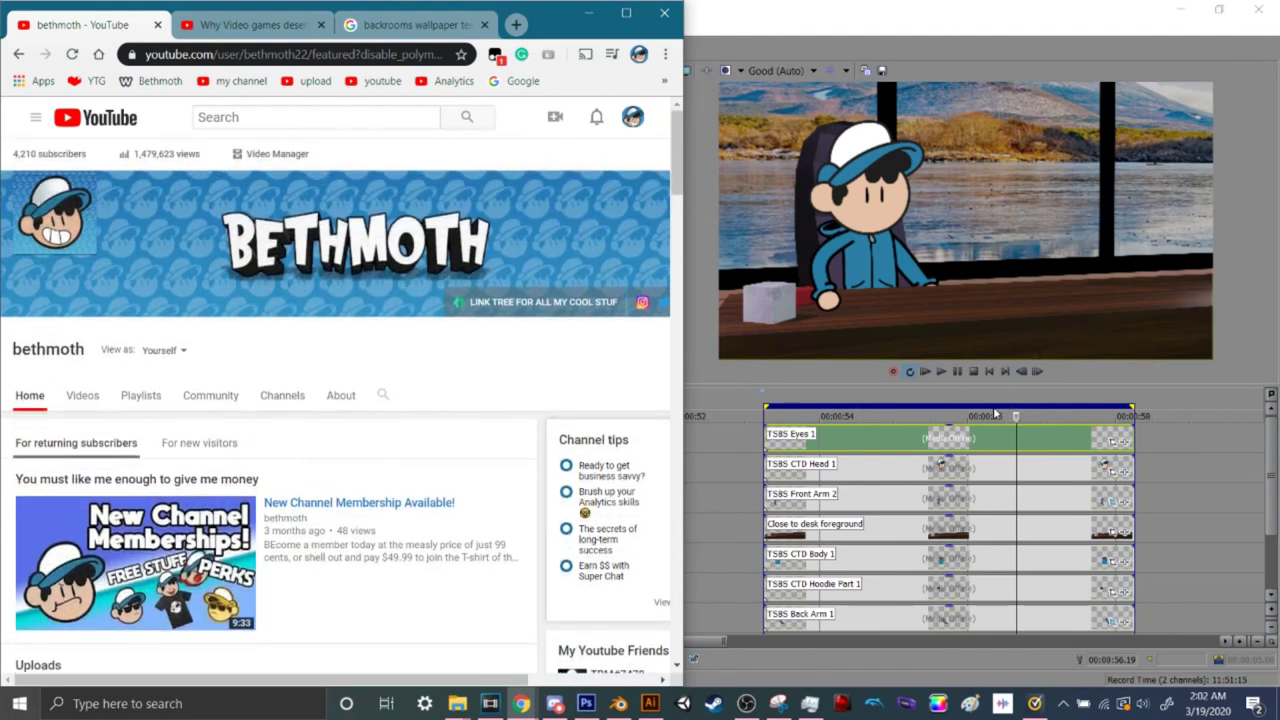